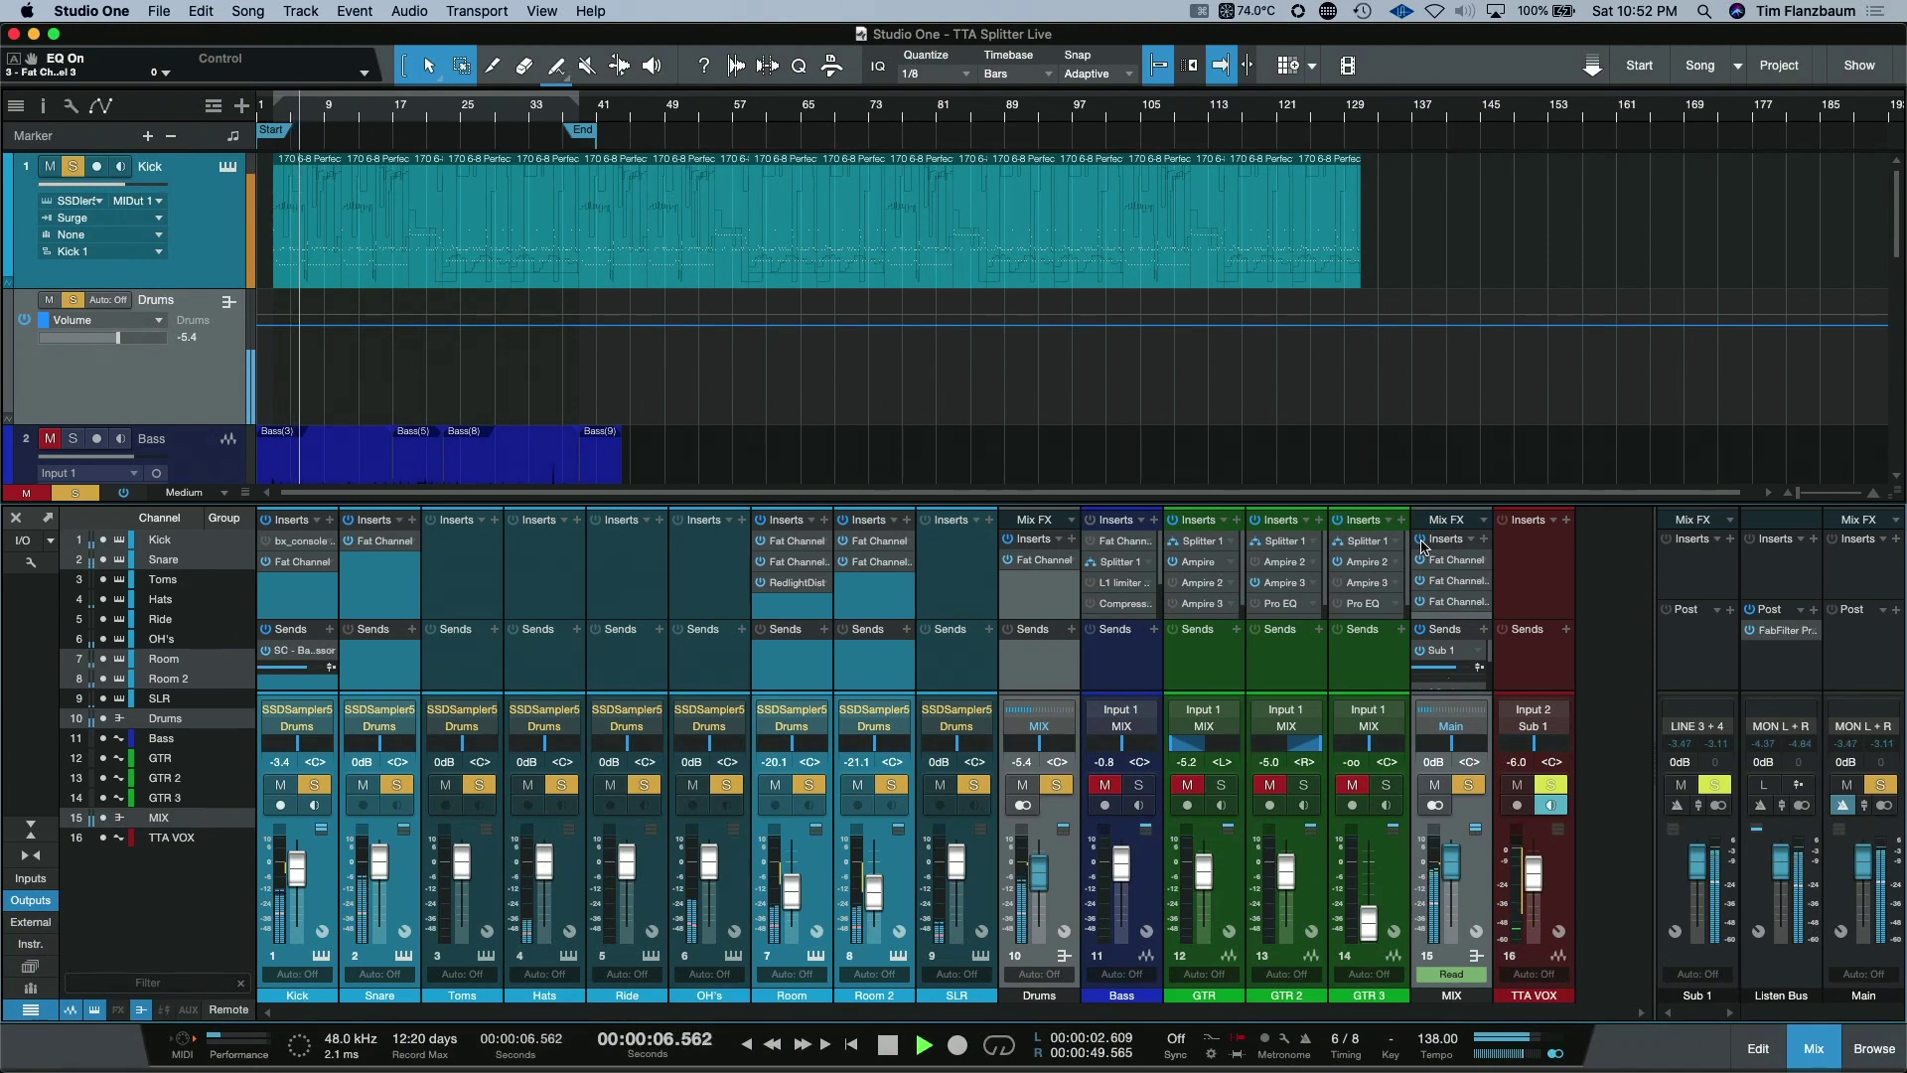
Stop playback, show the Passive EQ in the MIX channel's first Fat Channel, and activate that plug-in while the drums play
key(space)
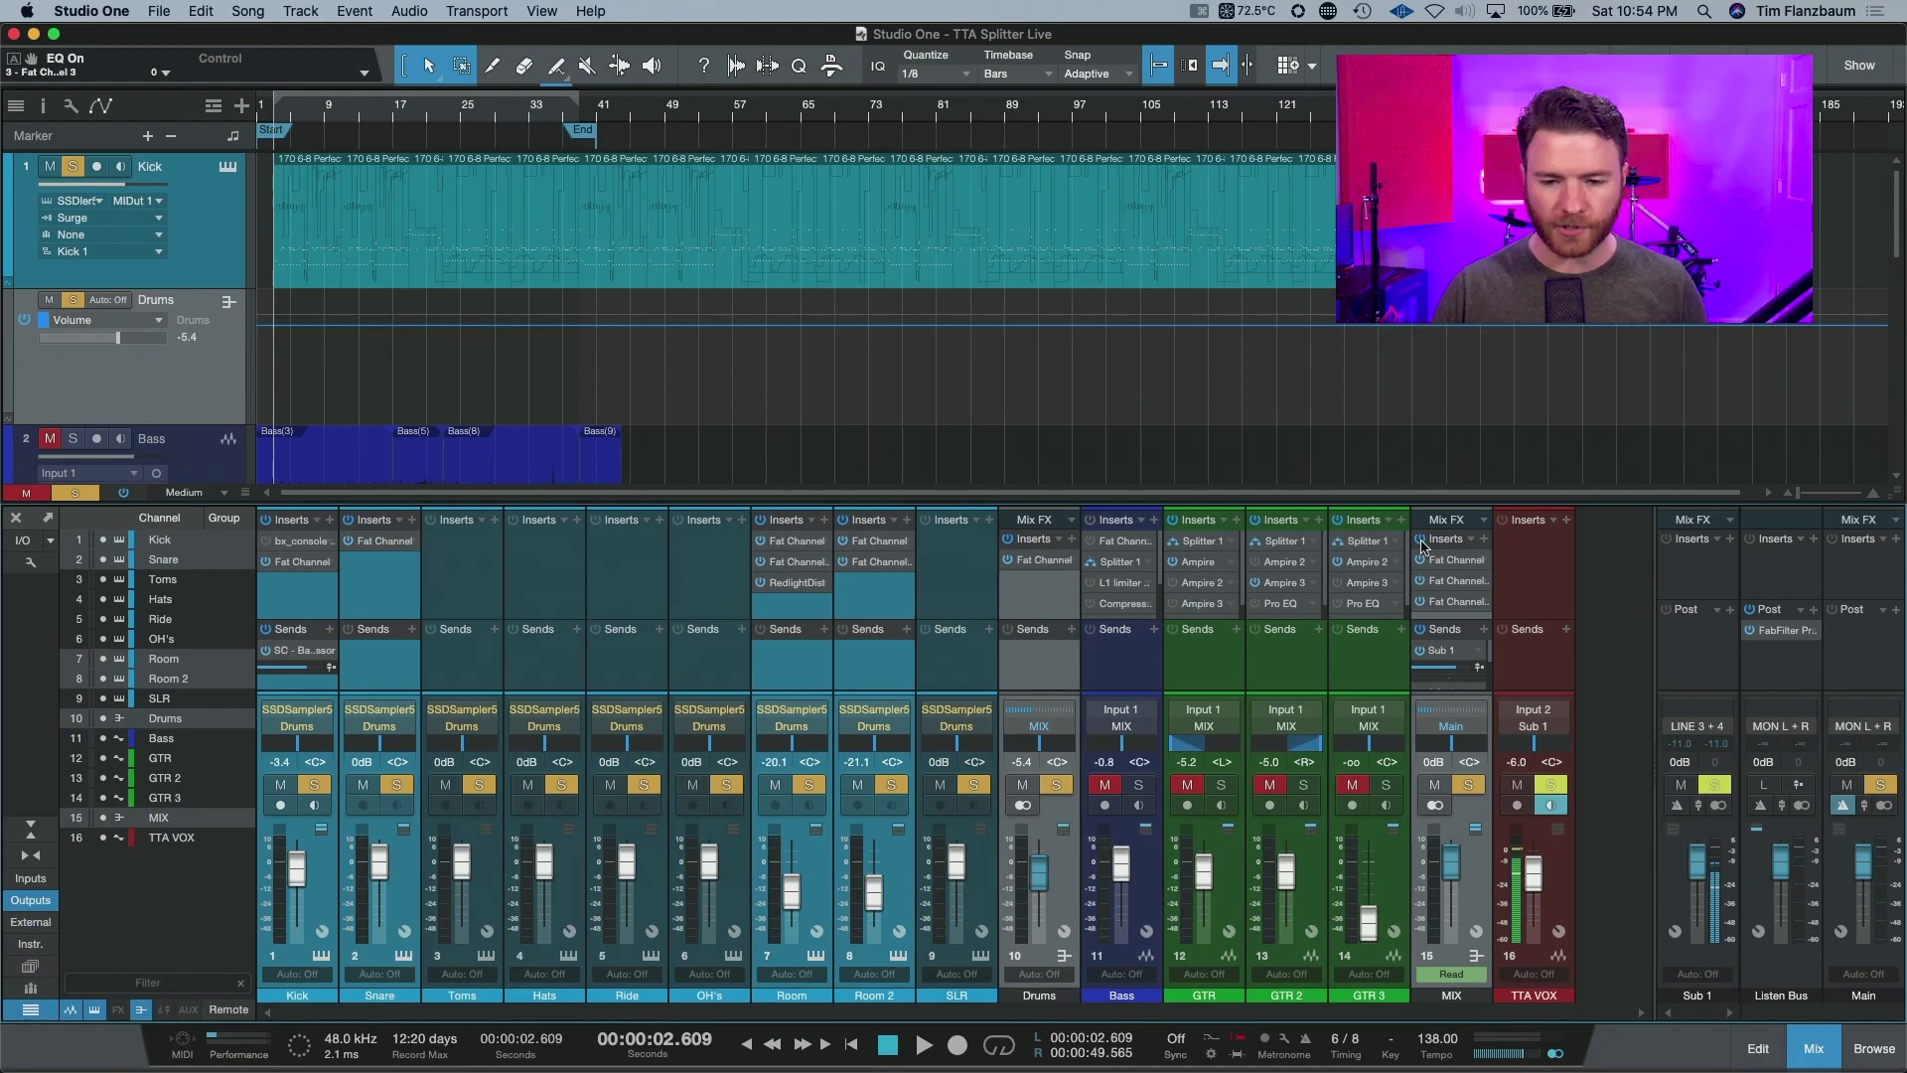
click(1482, 891)
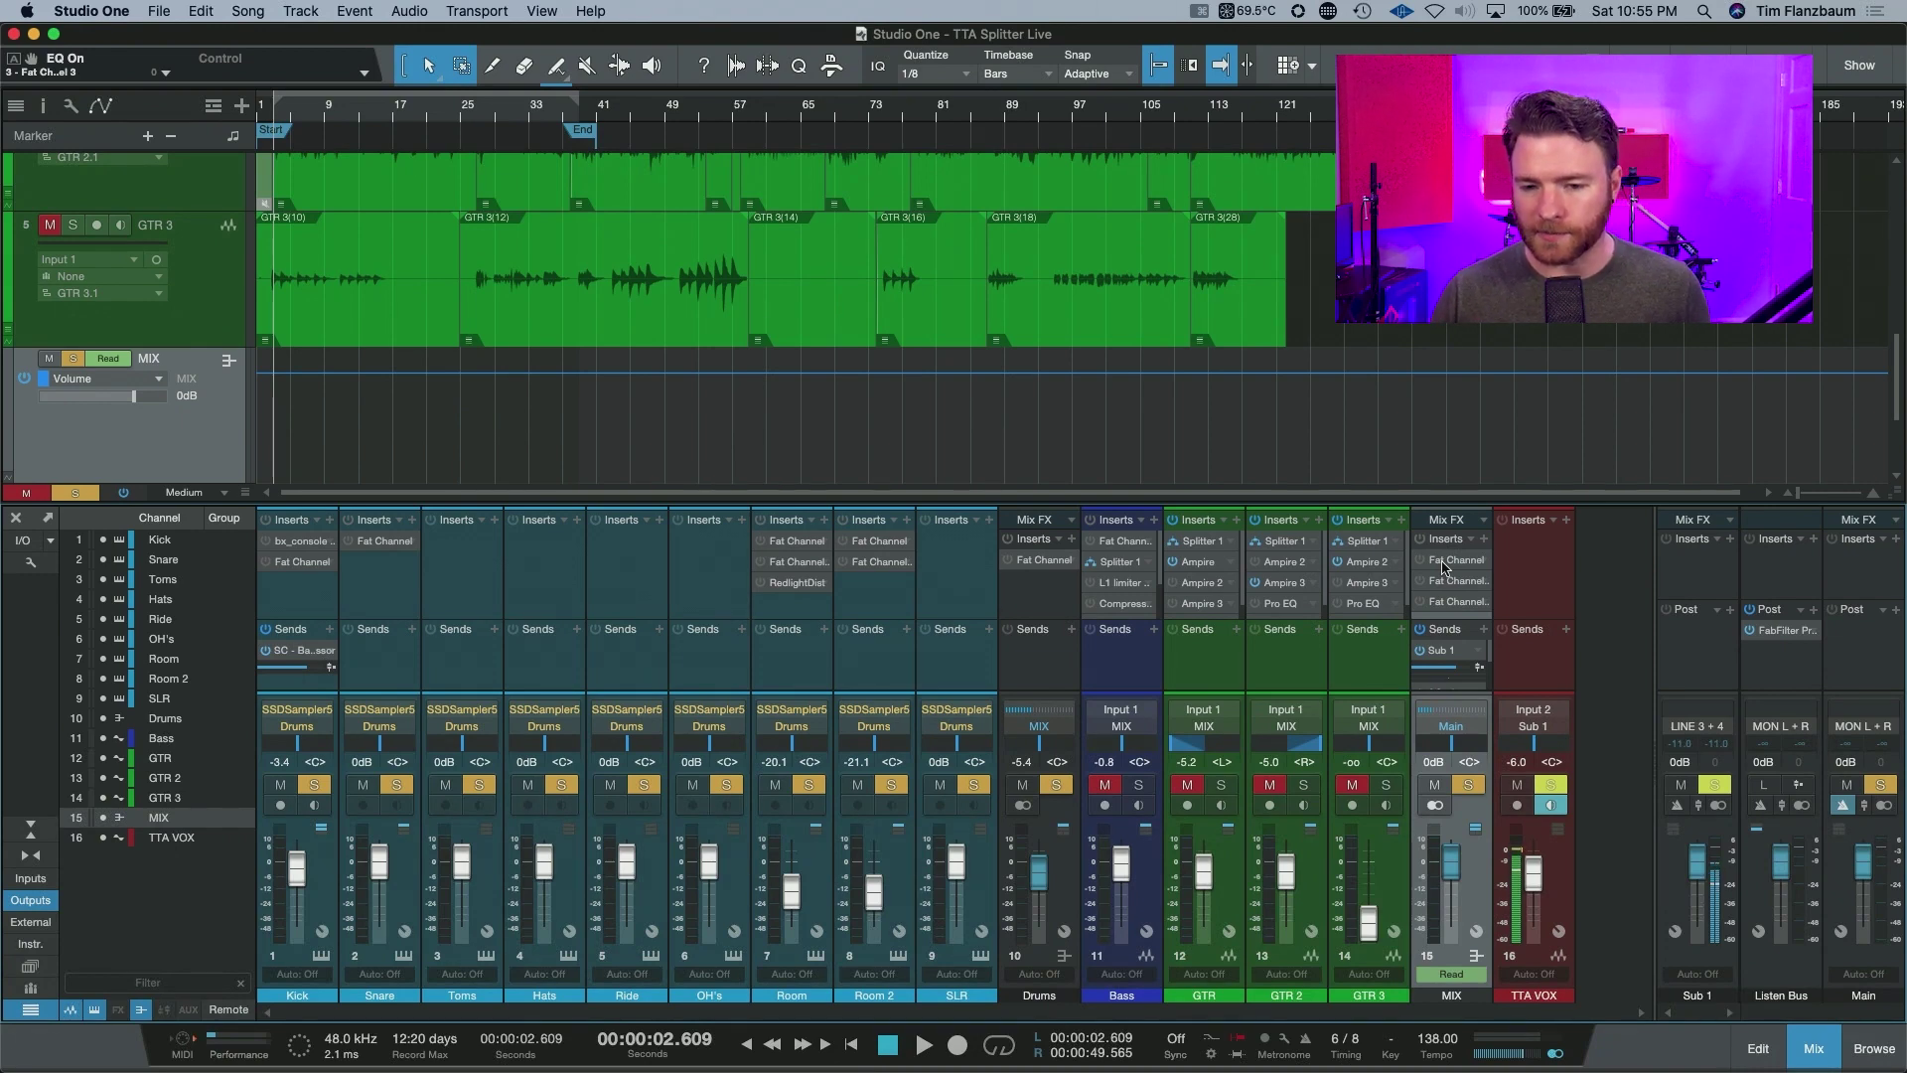
double_click(1445, 567)
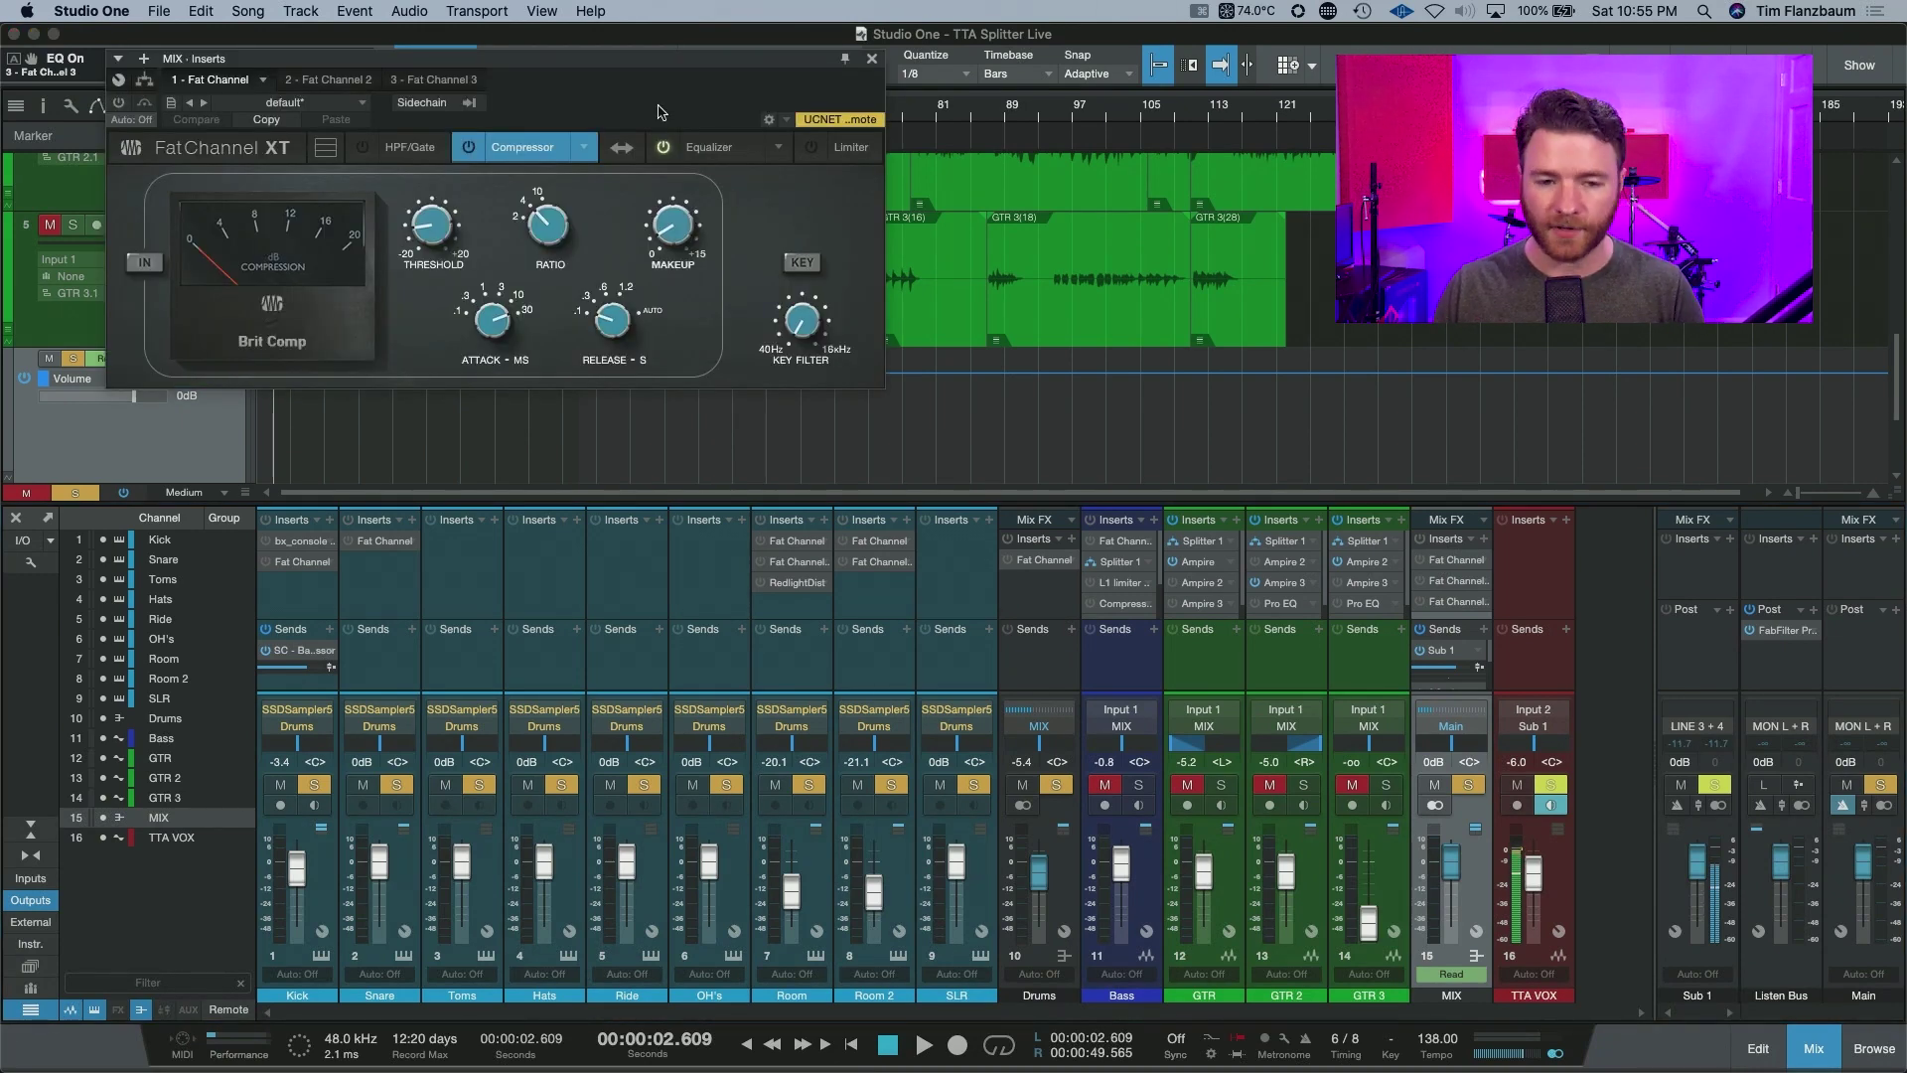
click(720, 156)
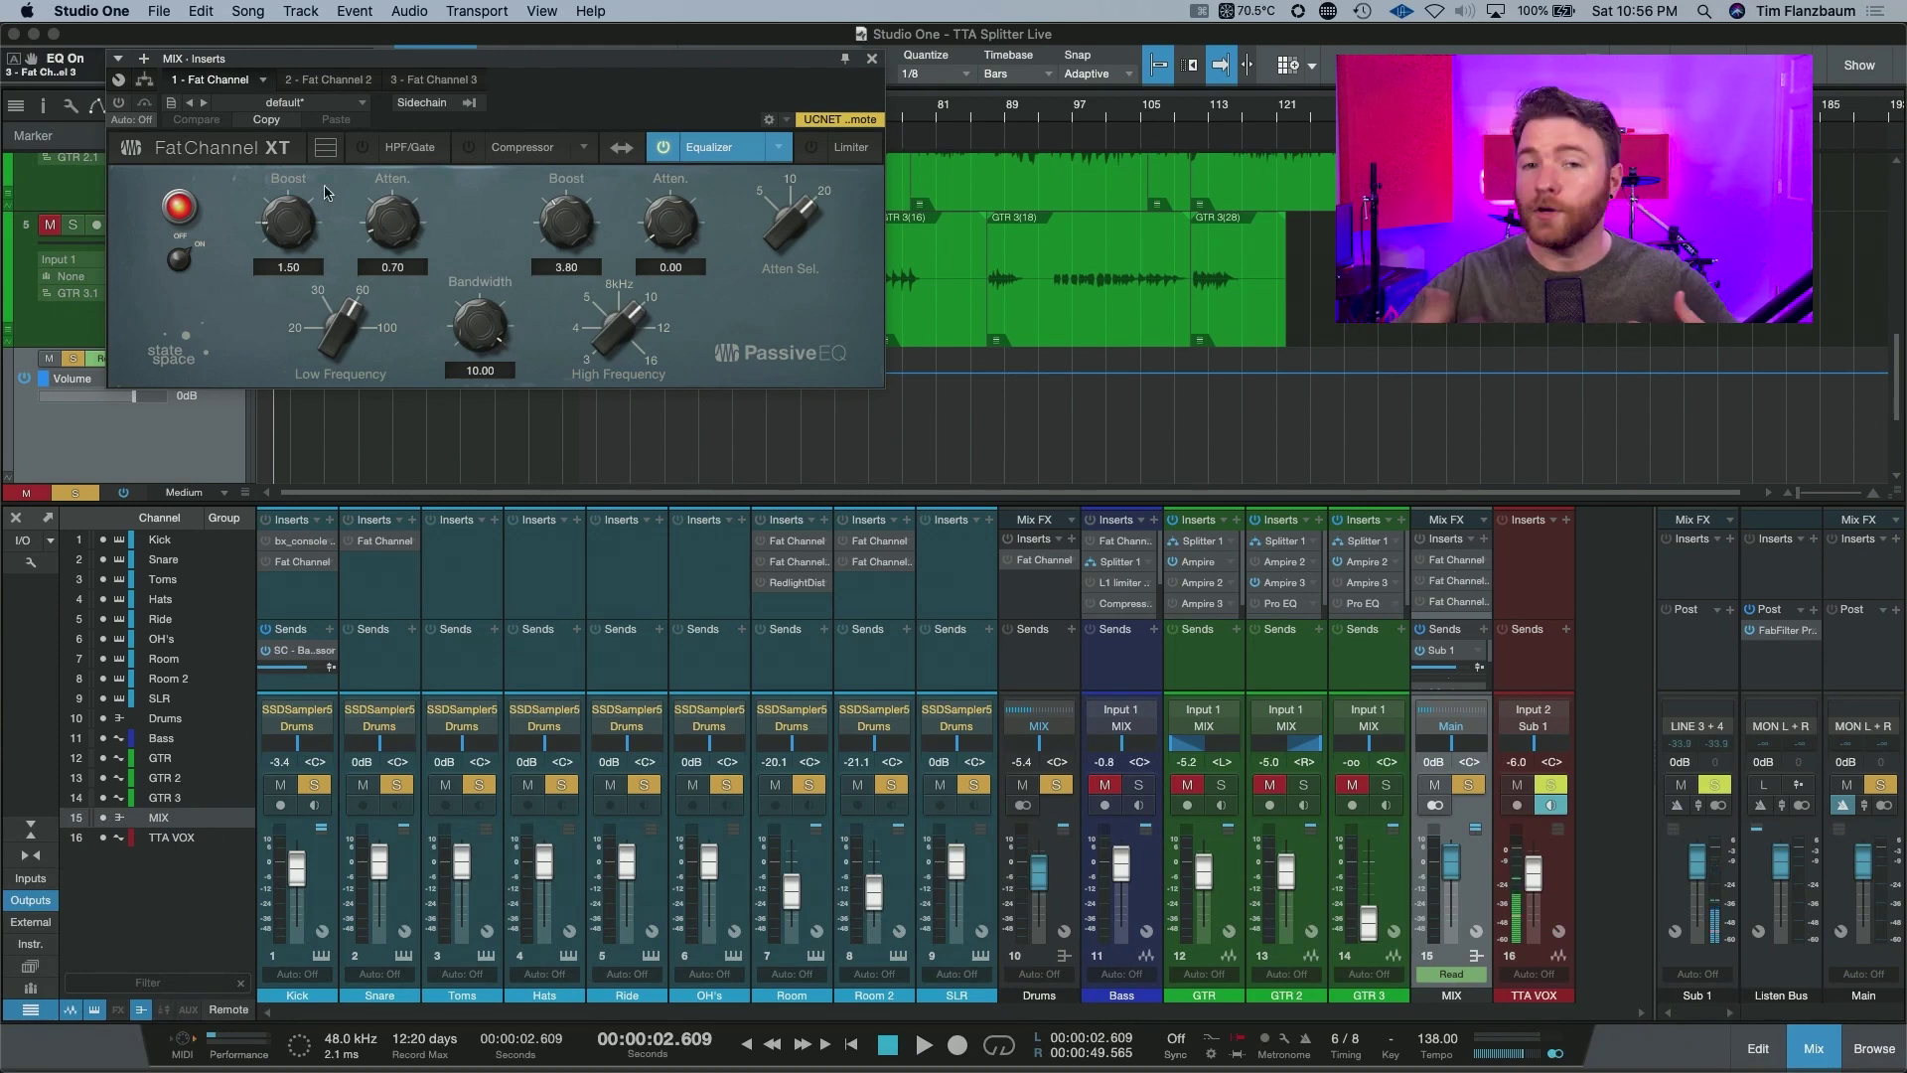
key(space)
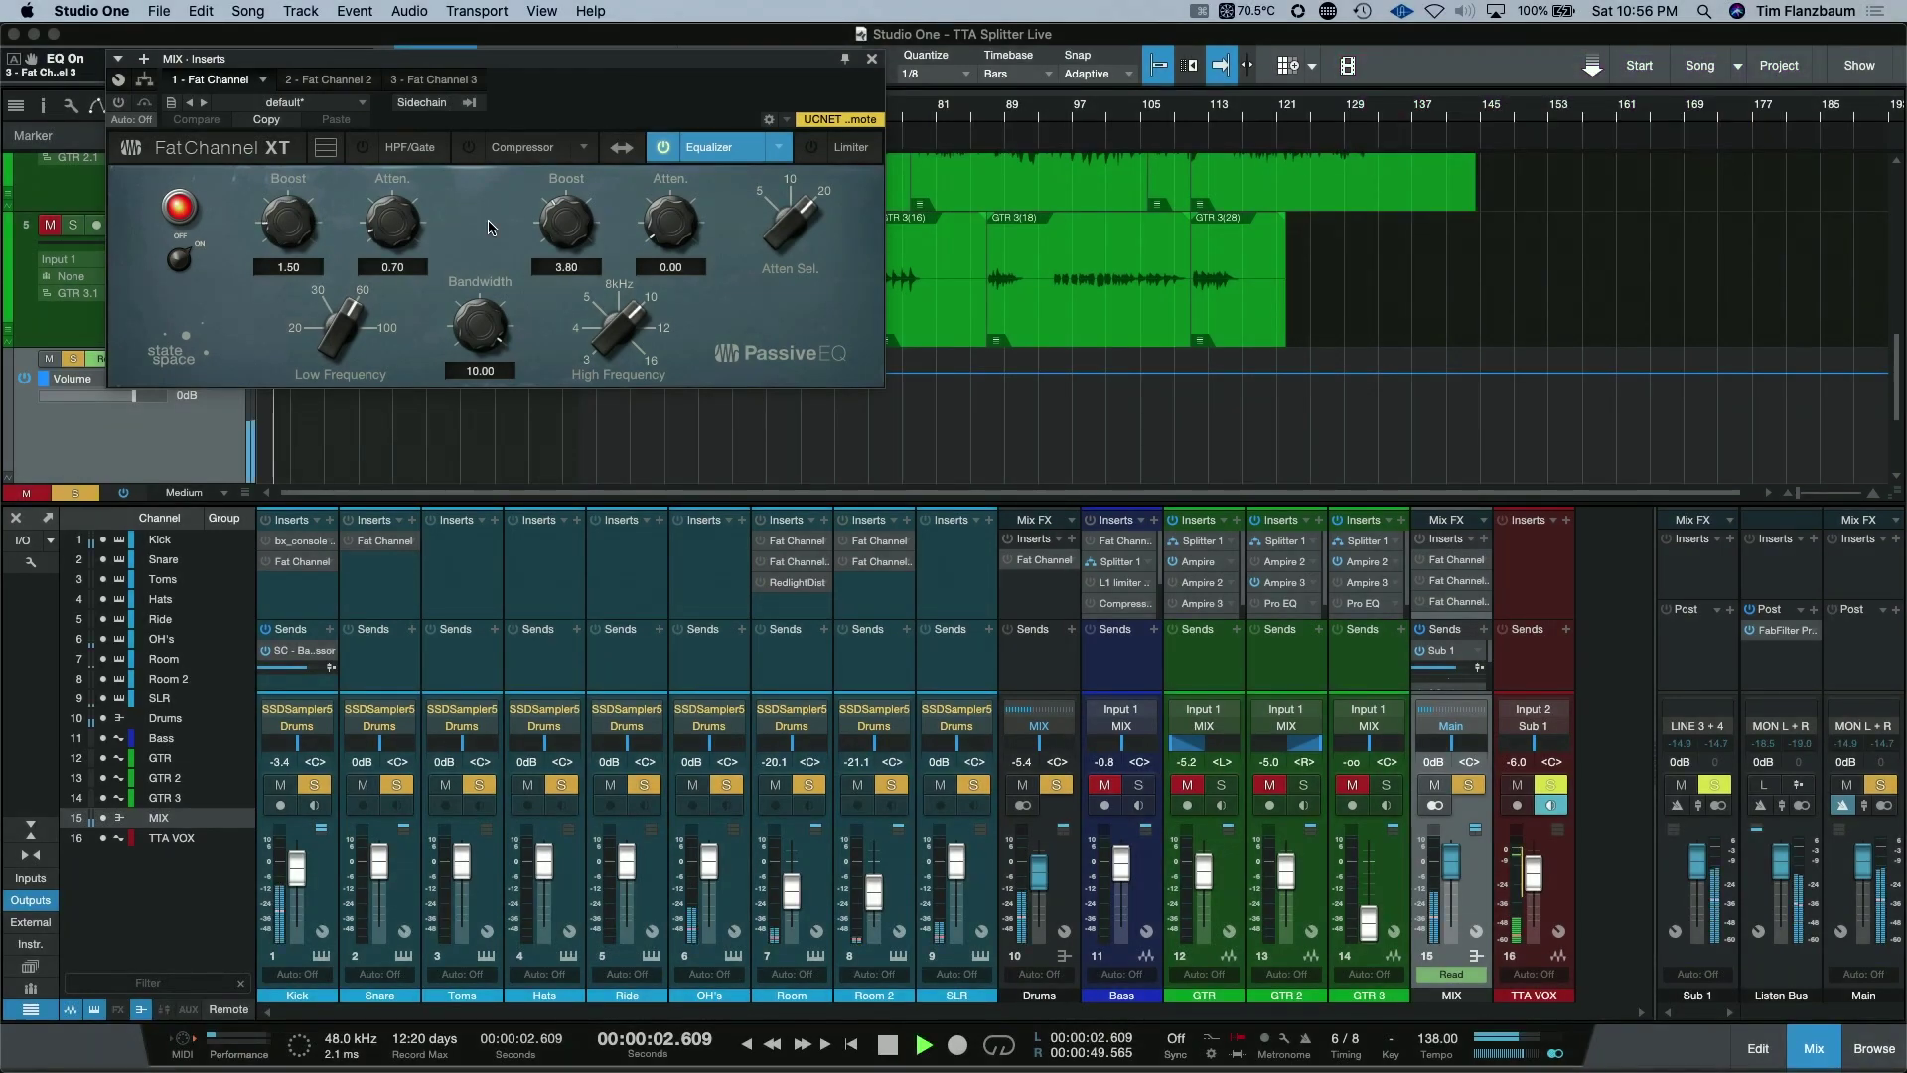
click(121, 105)
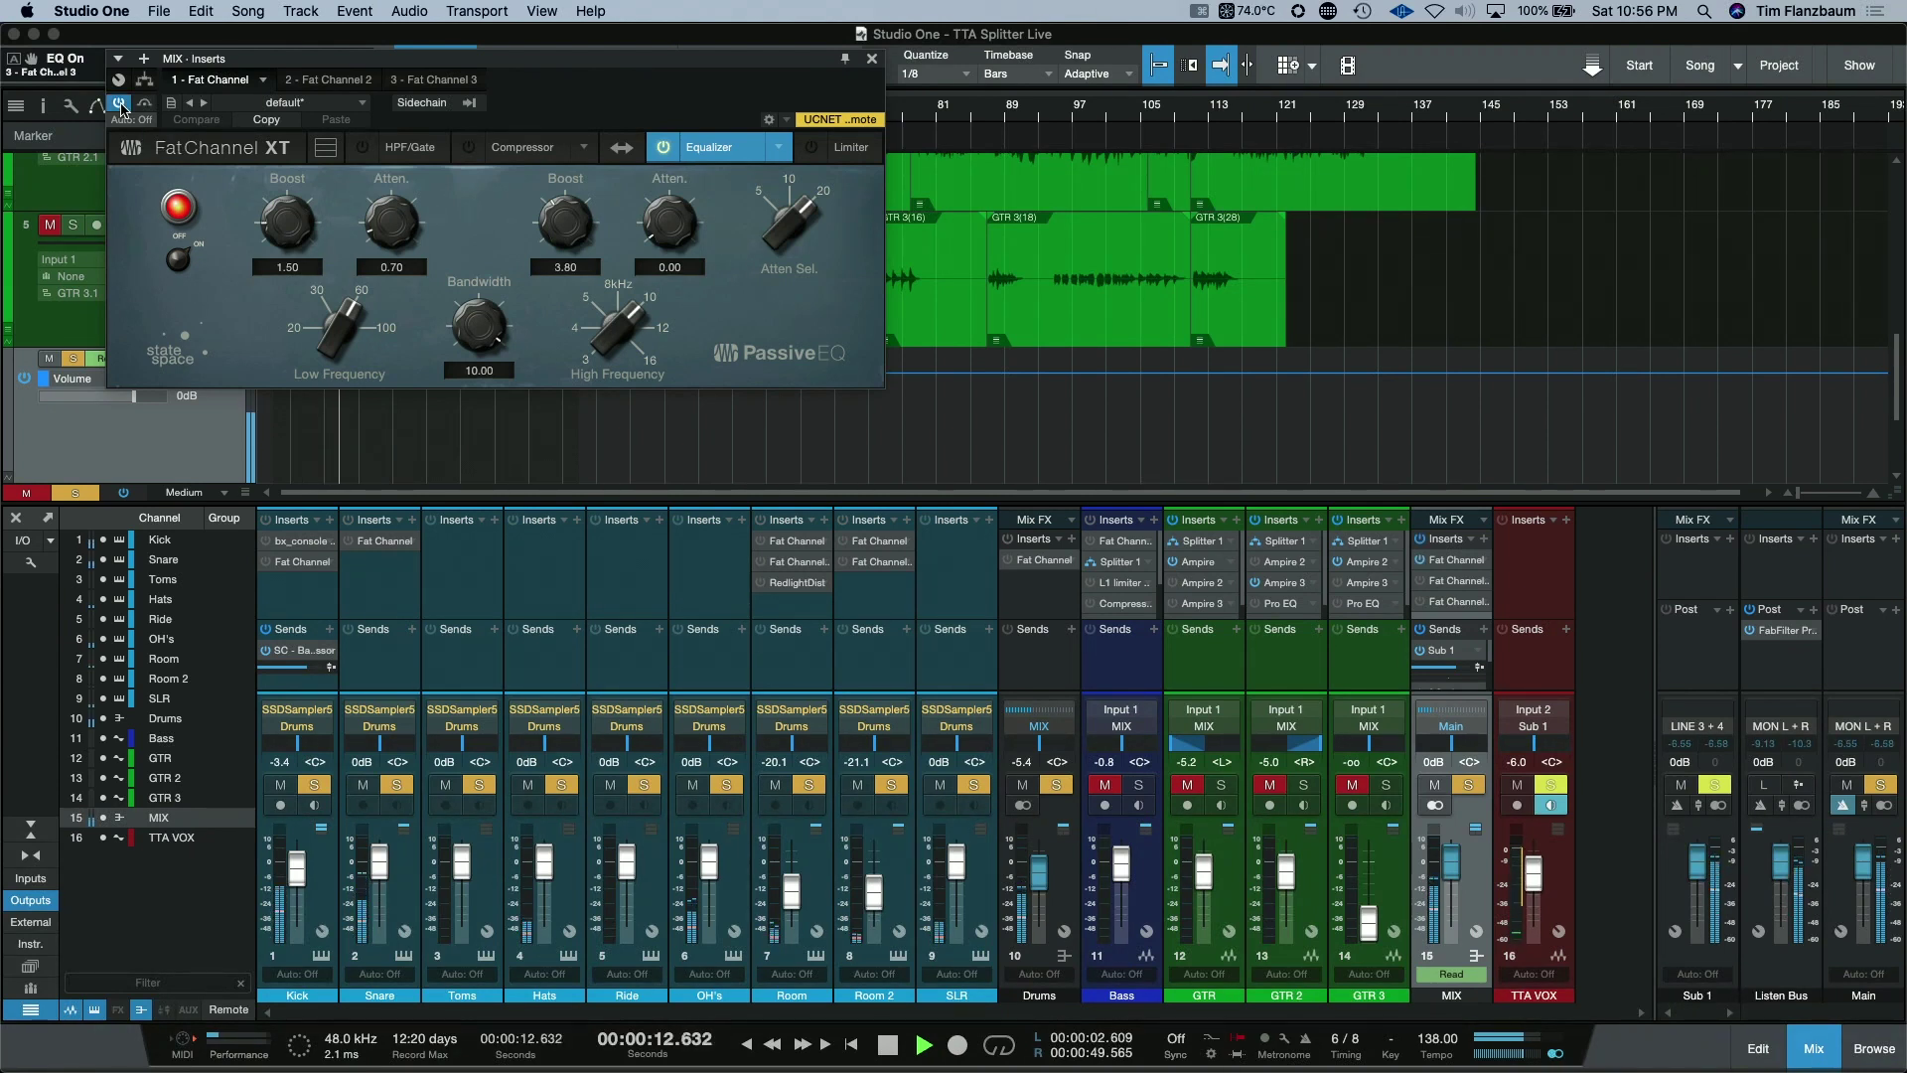
key(space)
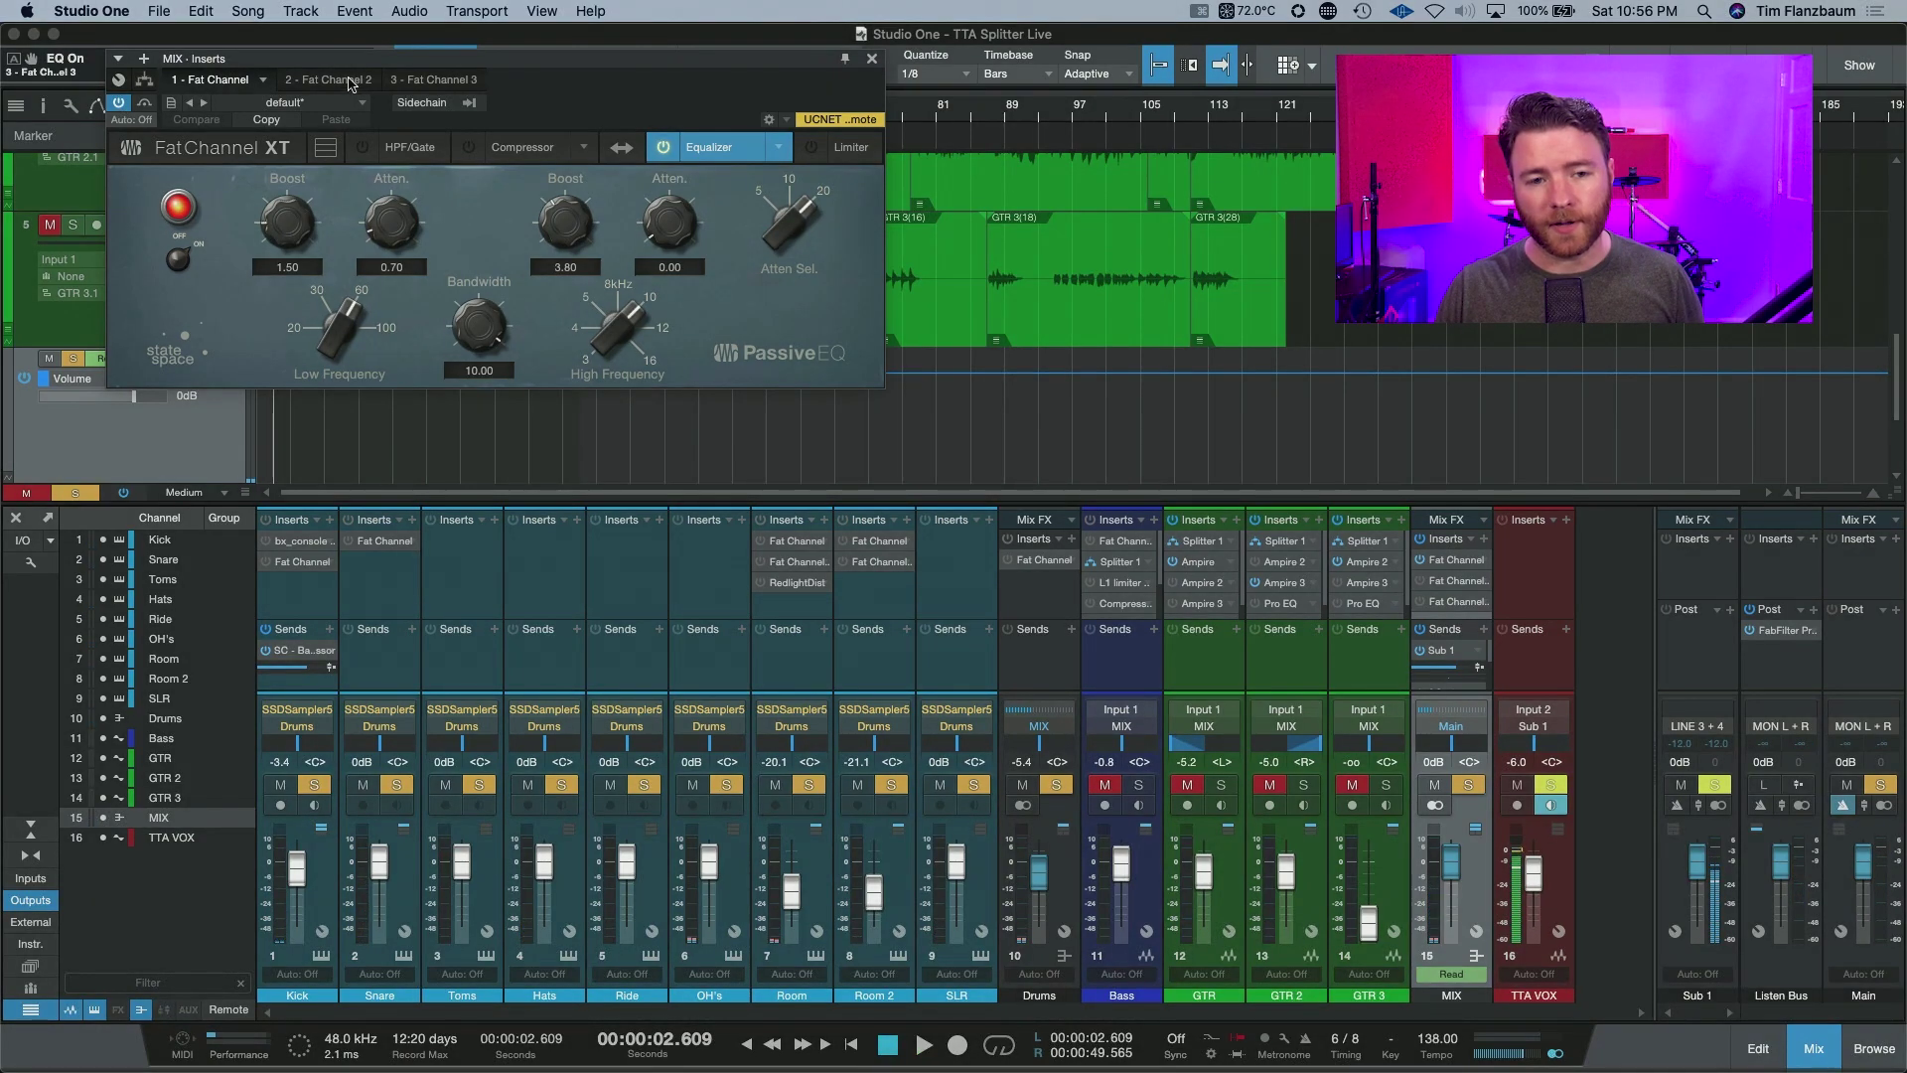
Review the Baxandall EQ and Brit Comp in the MIX channel's second Fat Channel, and activate the plug-in during drum playback
click(349, 83)
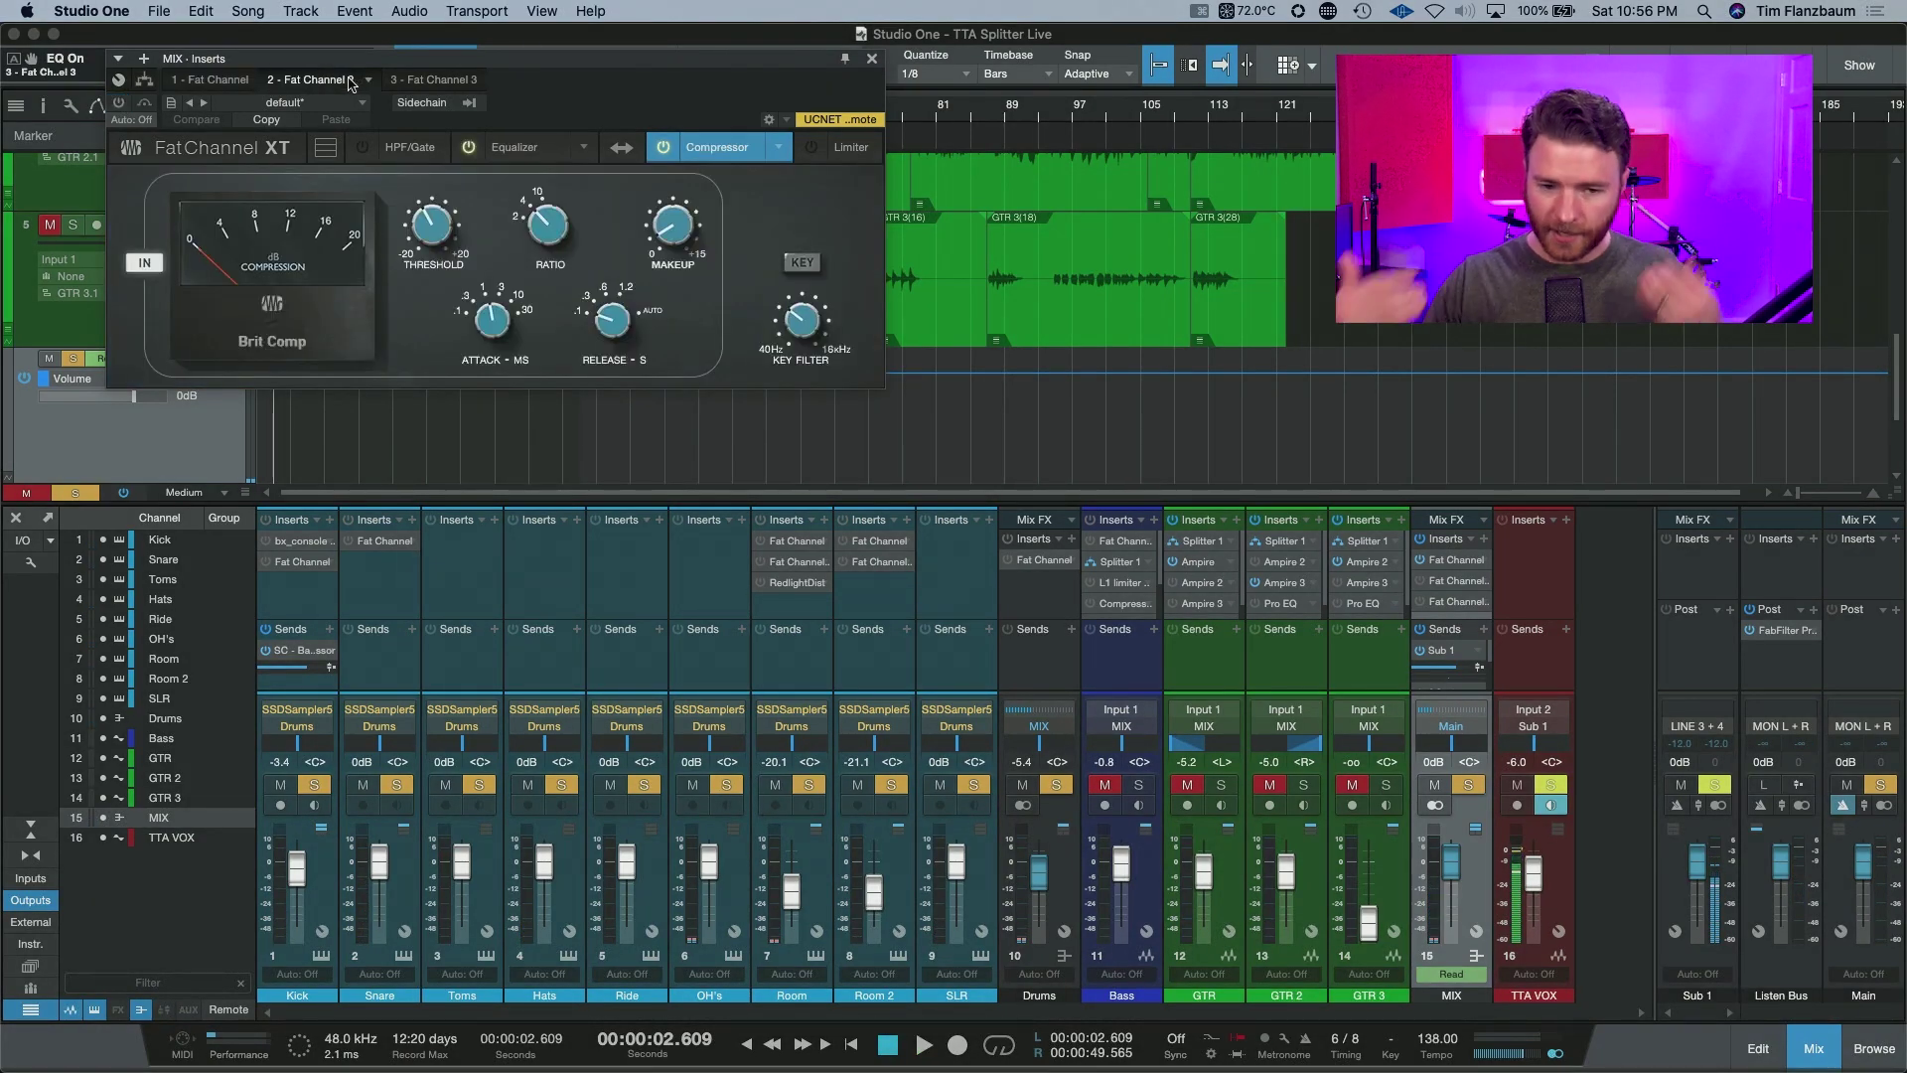
click(520, 153)
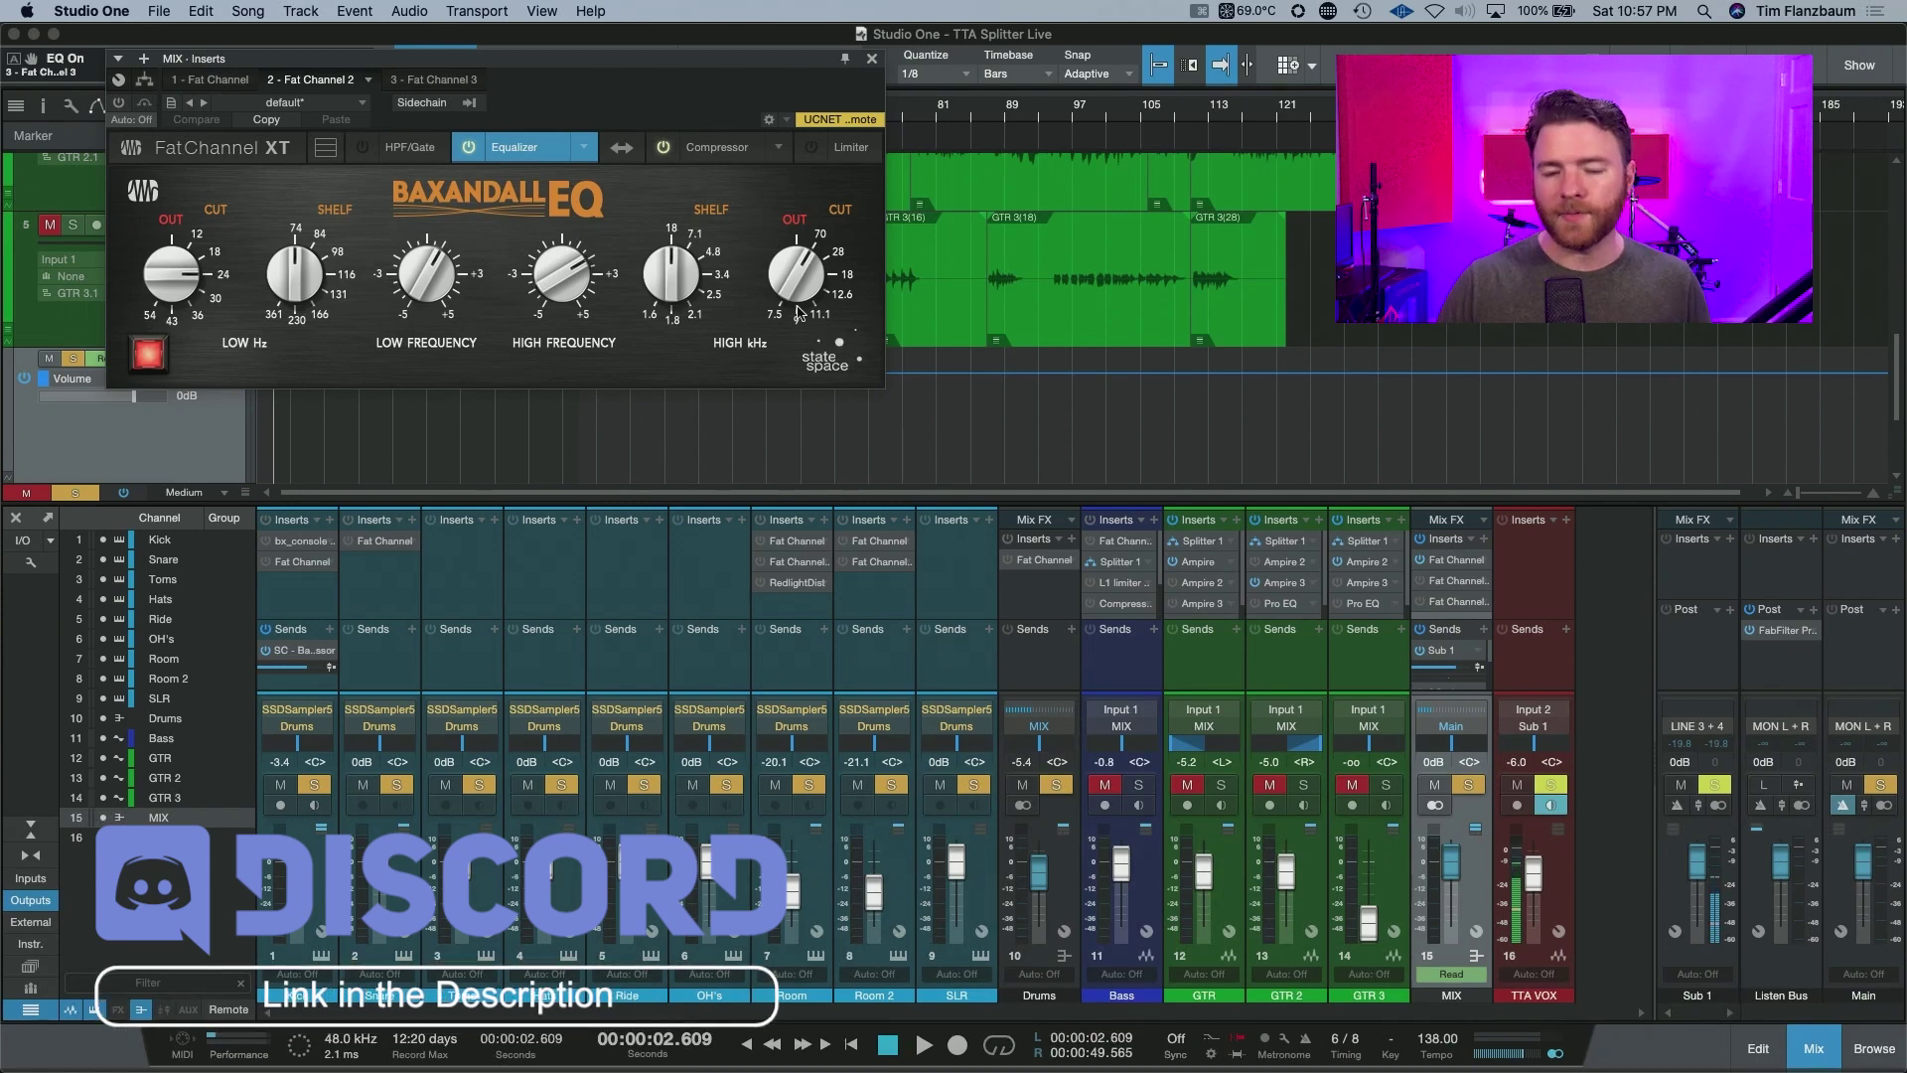
click(718, 149)
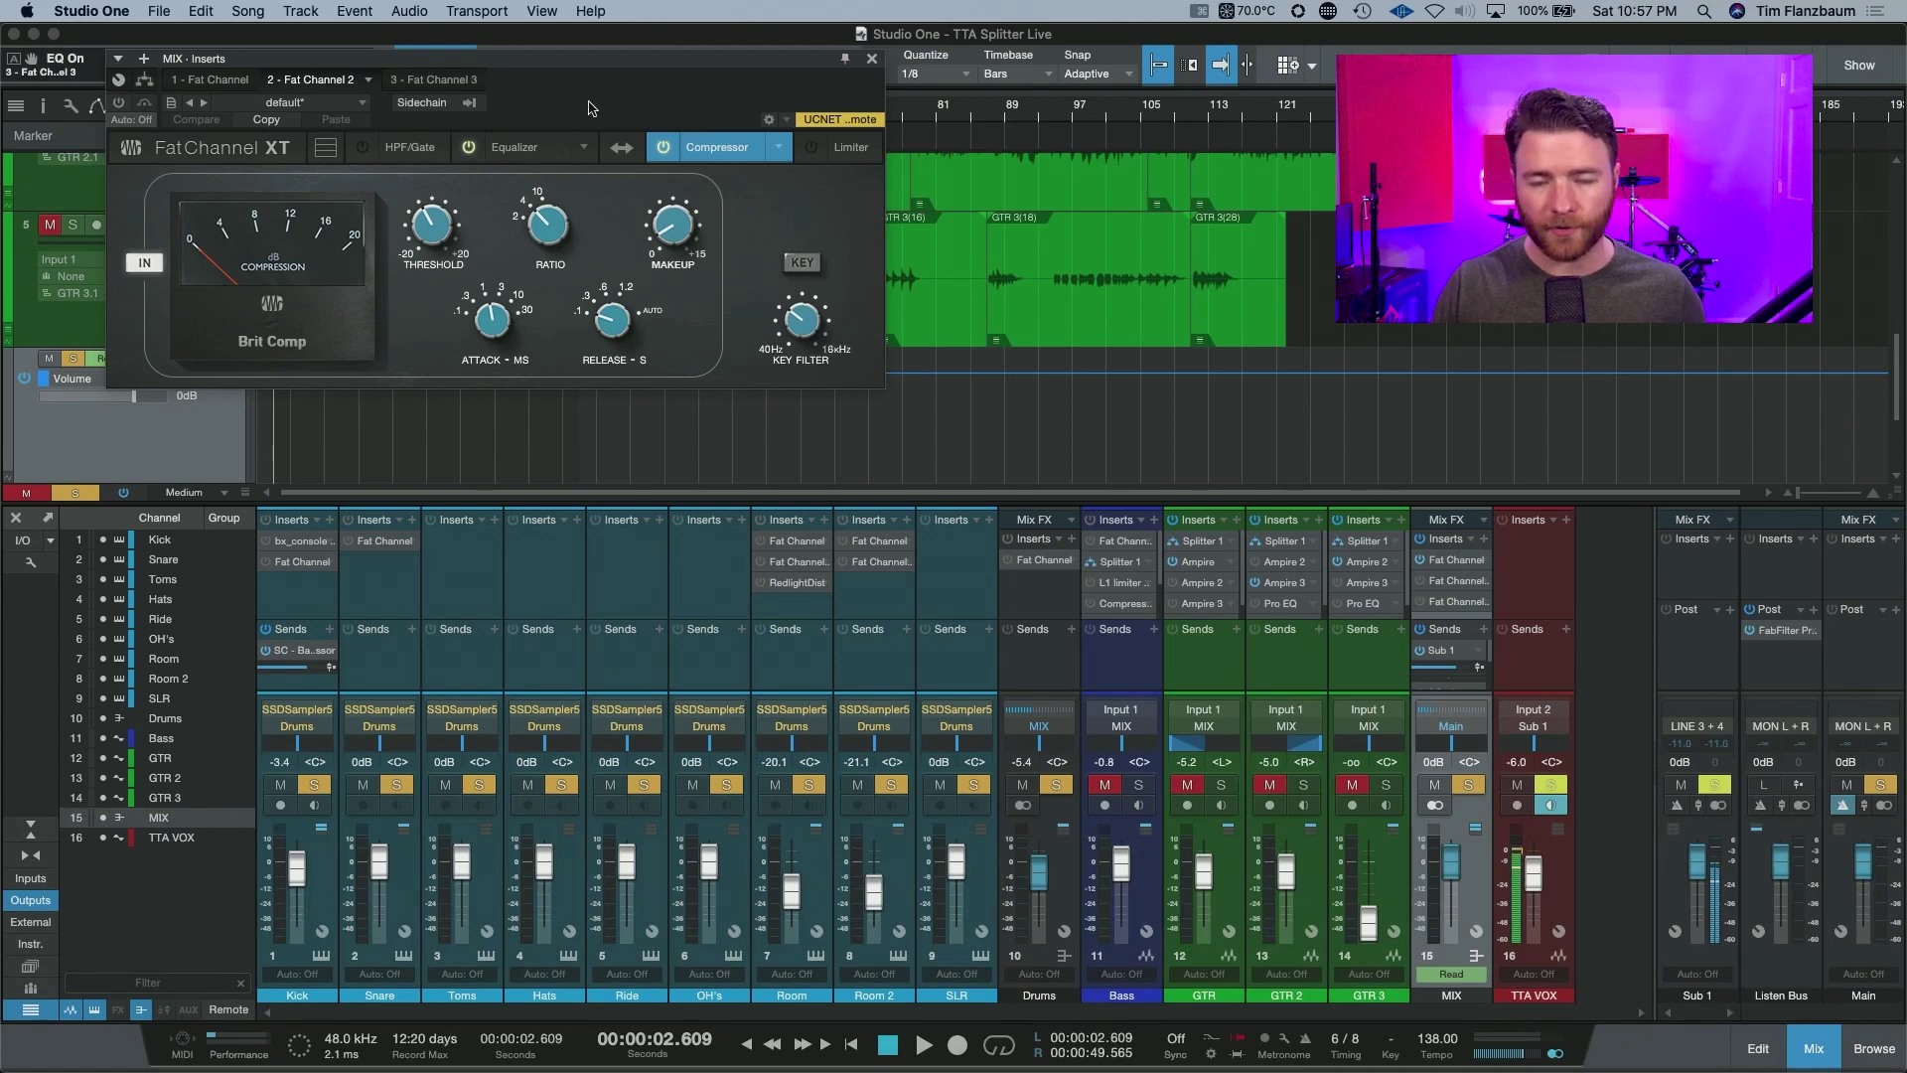
key(space)
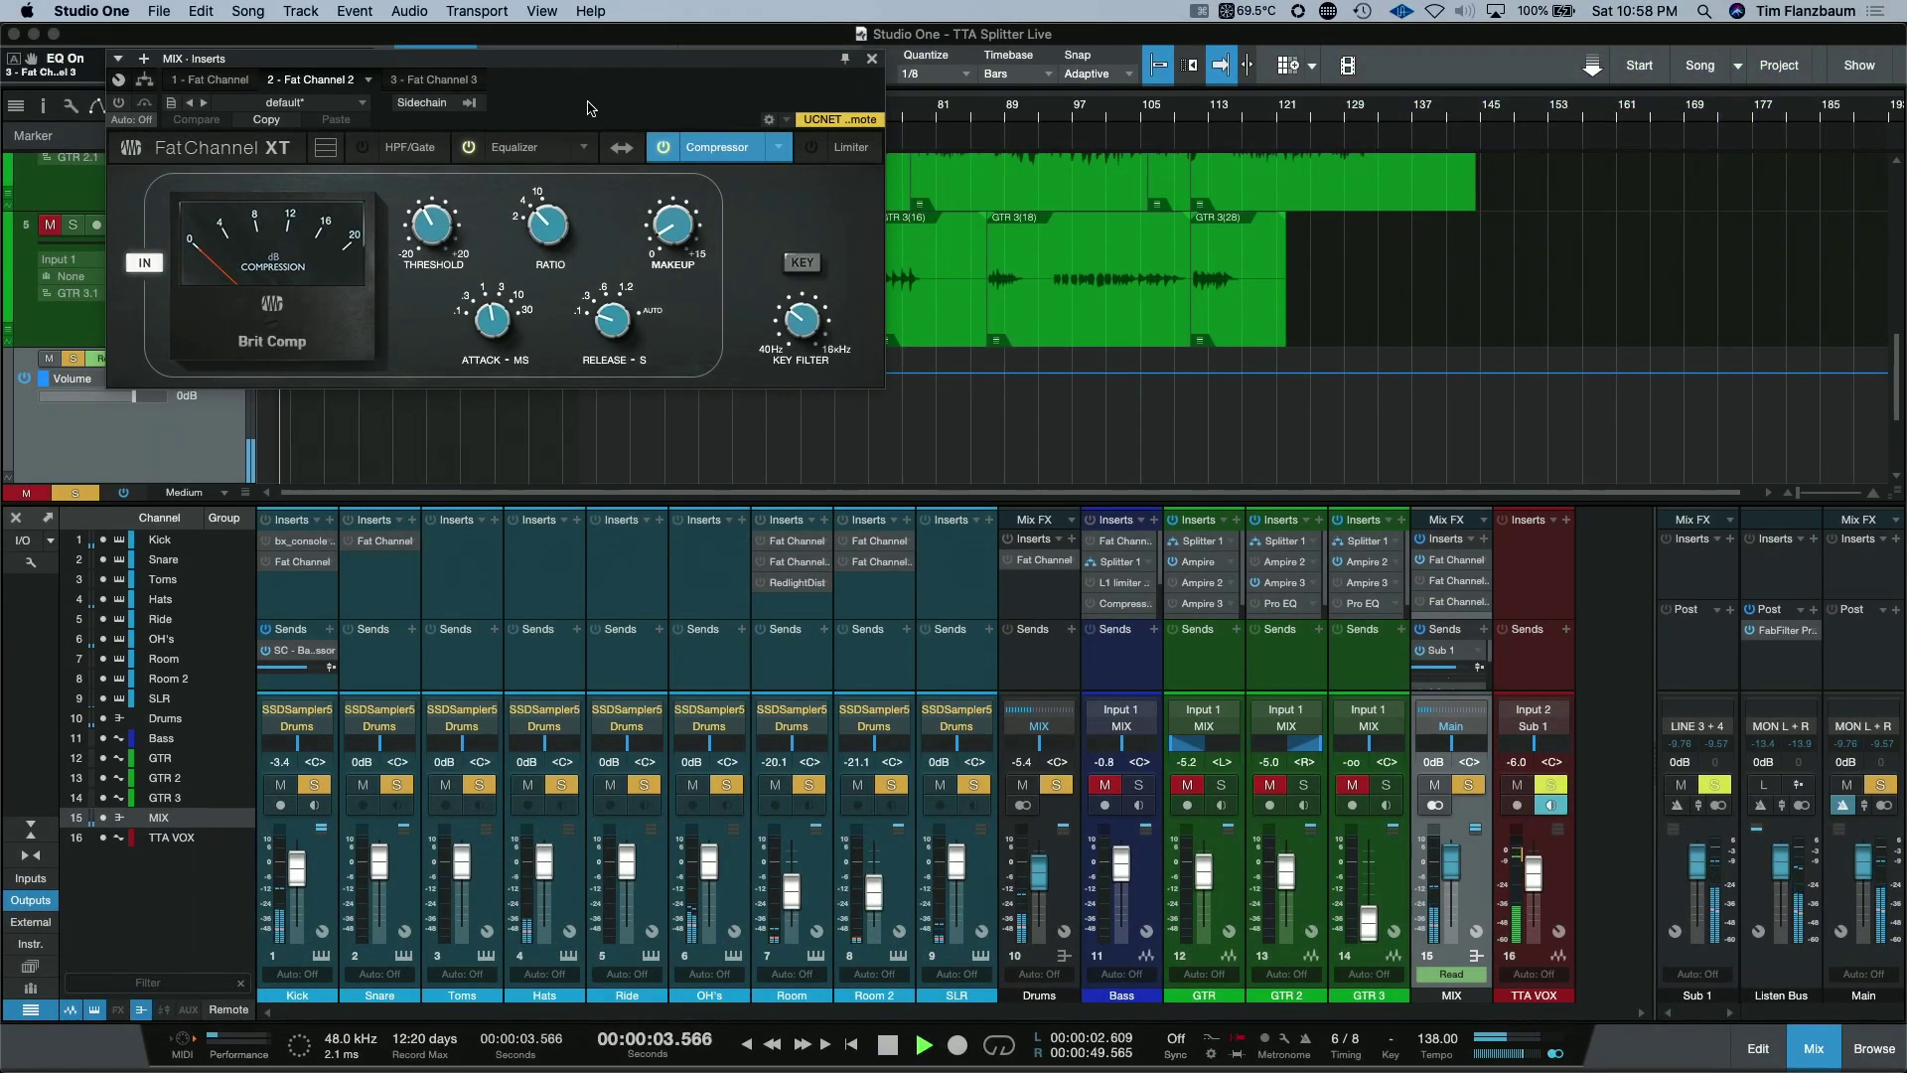
click(120, 104)
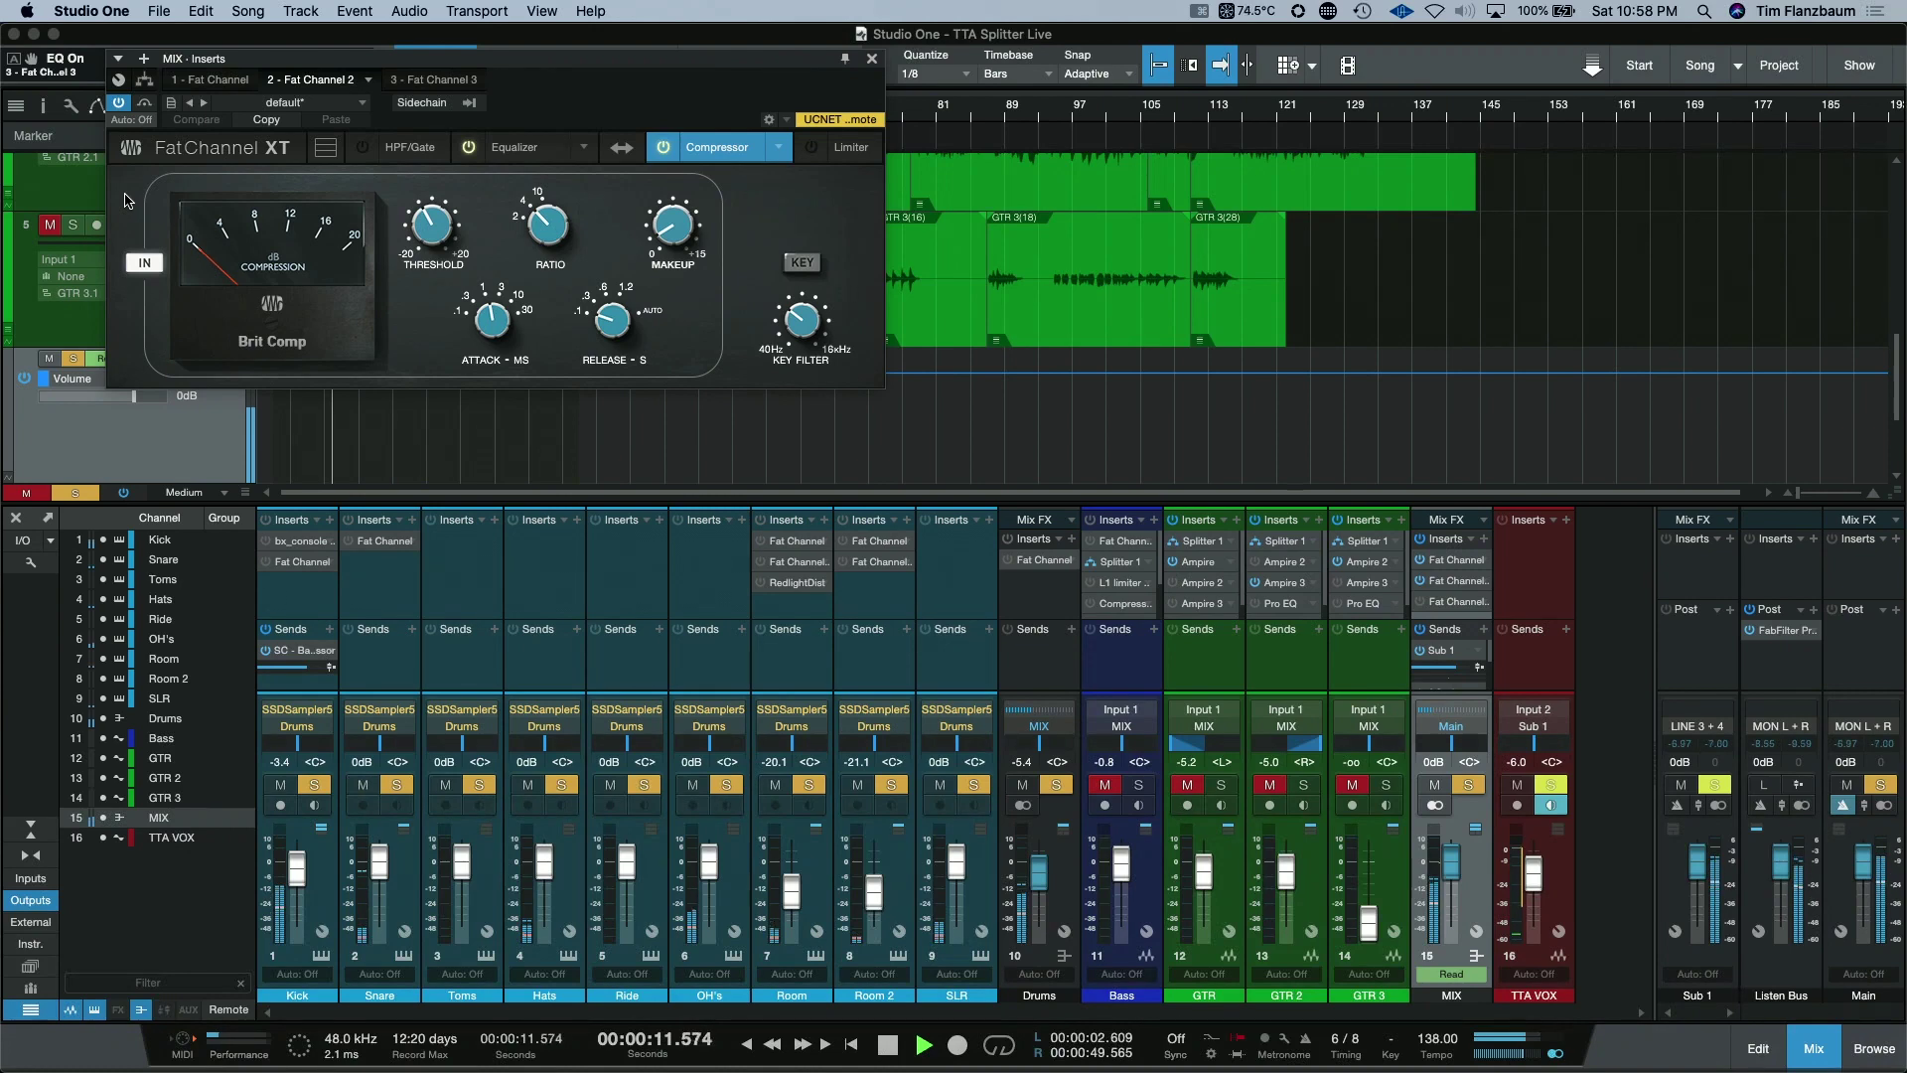
key(space)
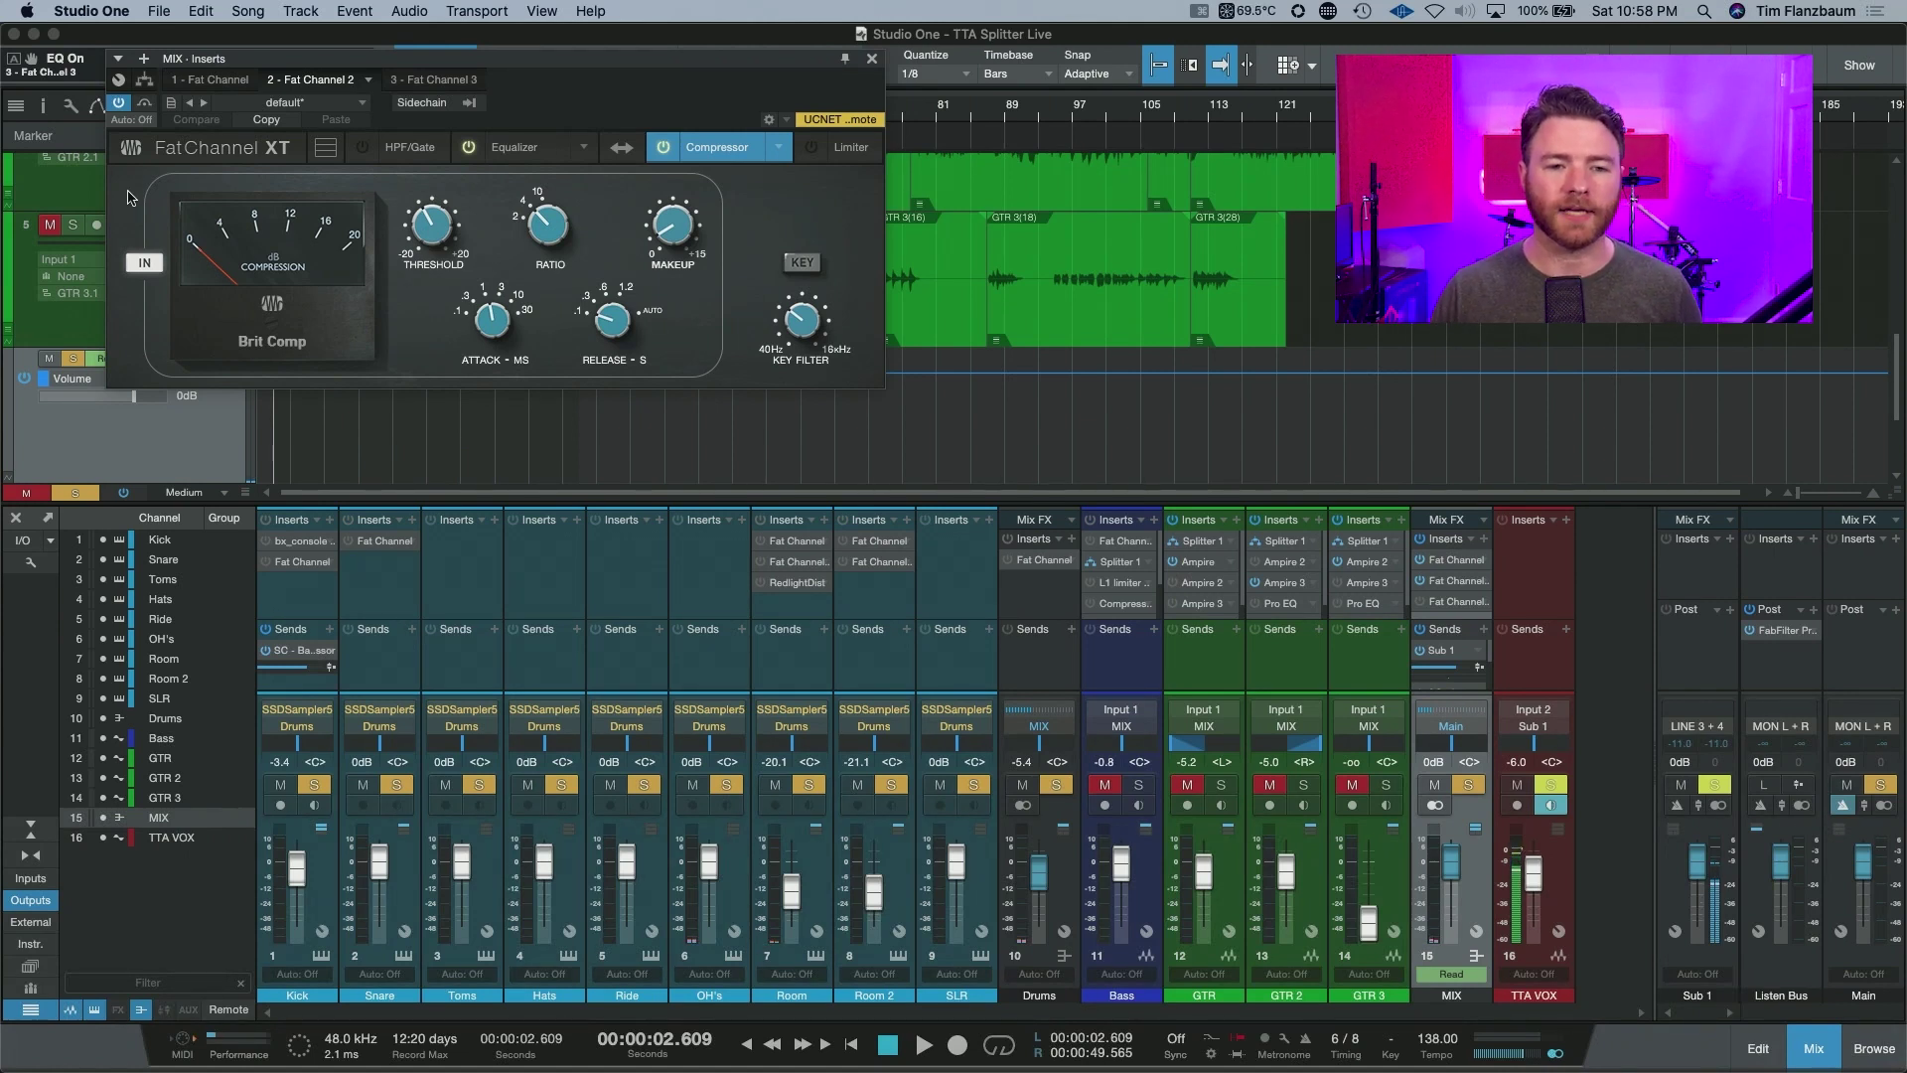
Show the Brit Comp in the MIX channel's third Fat Channel and activate that plug-in while the drums play
click(447, 85)
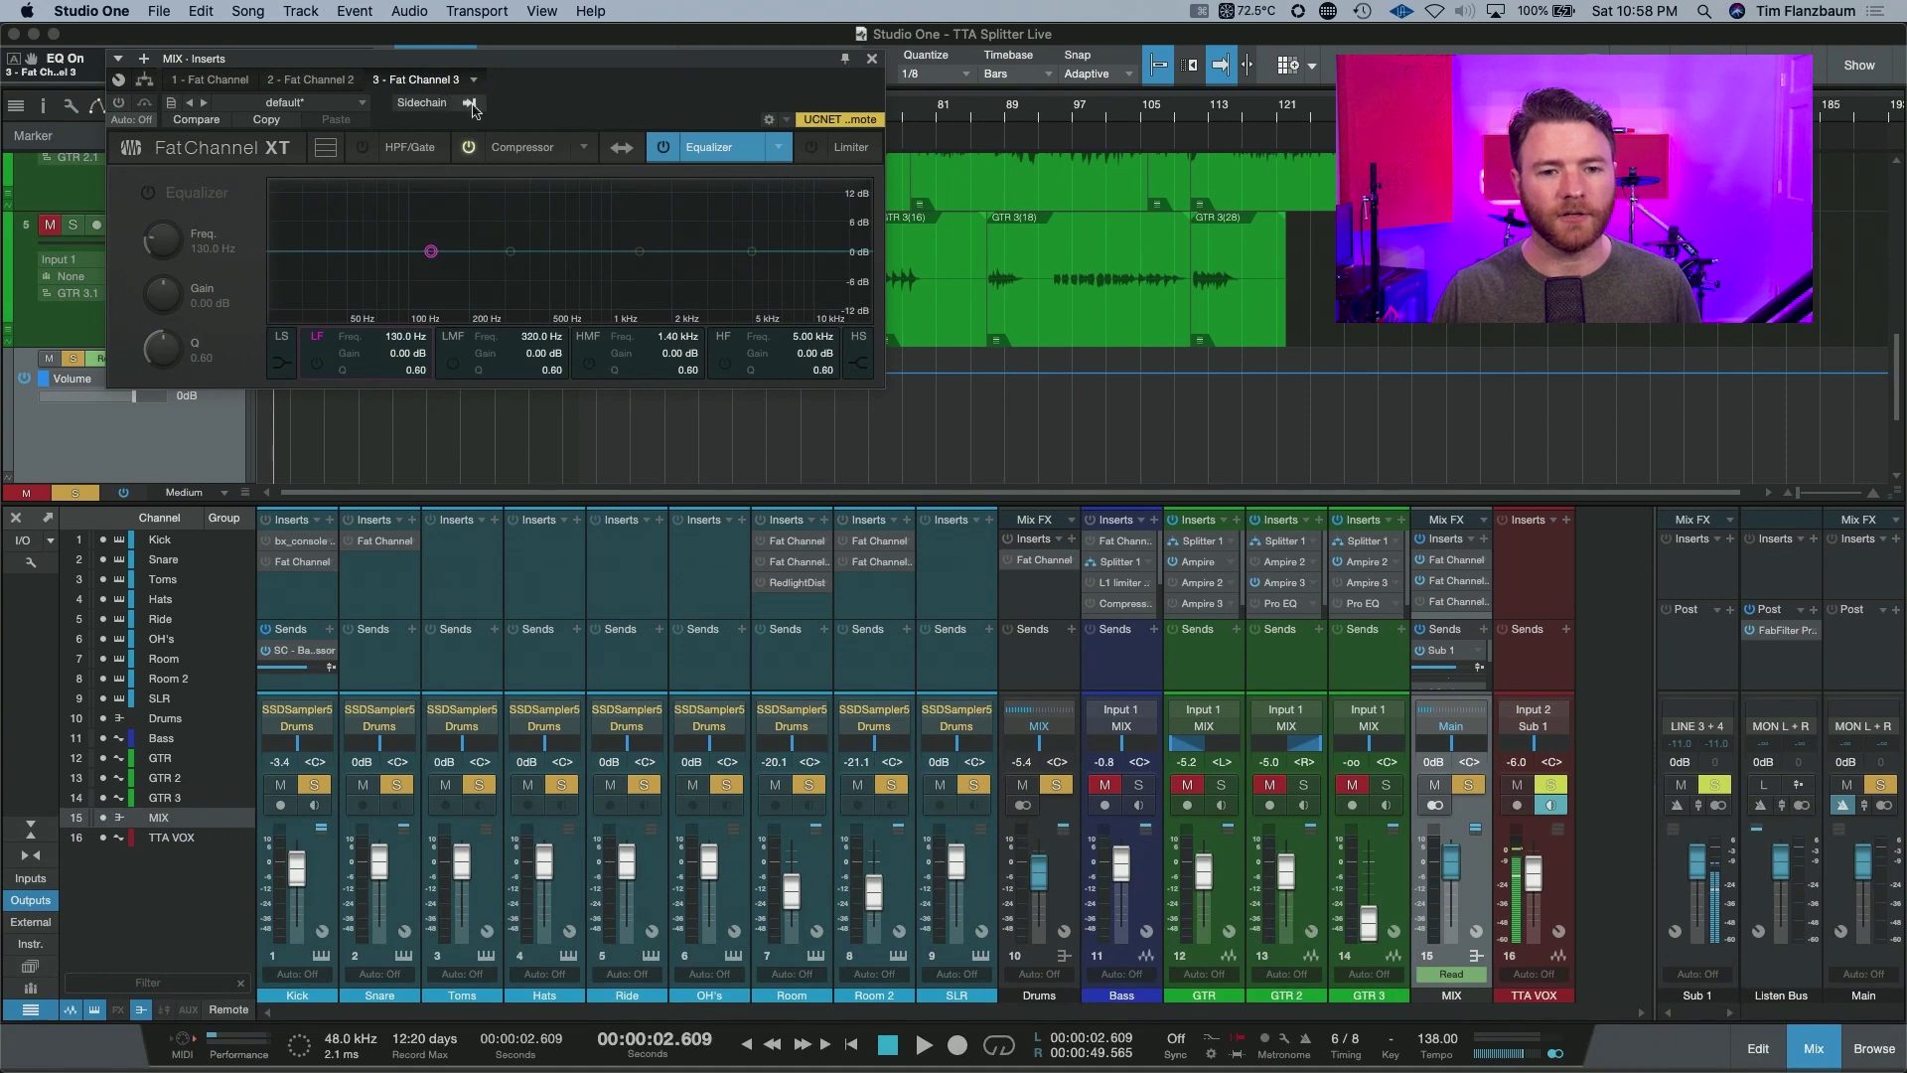
click(514, 151)
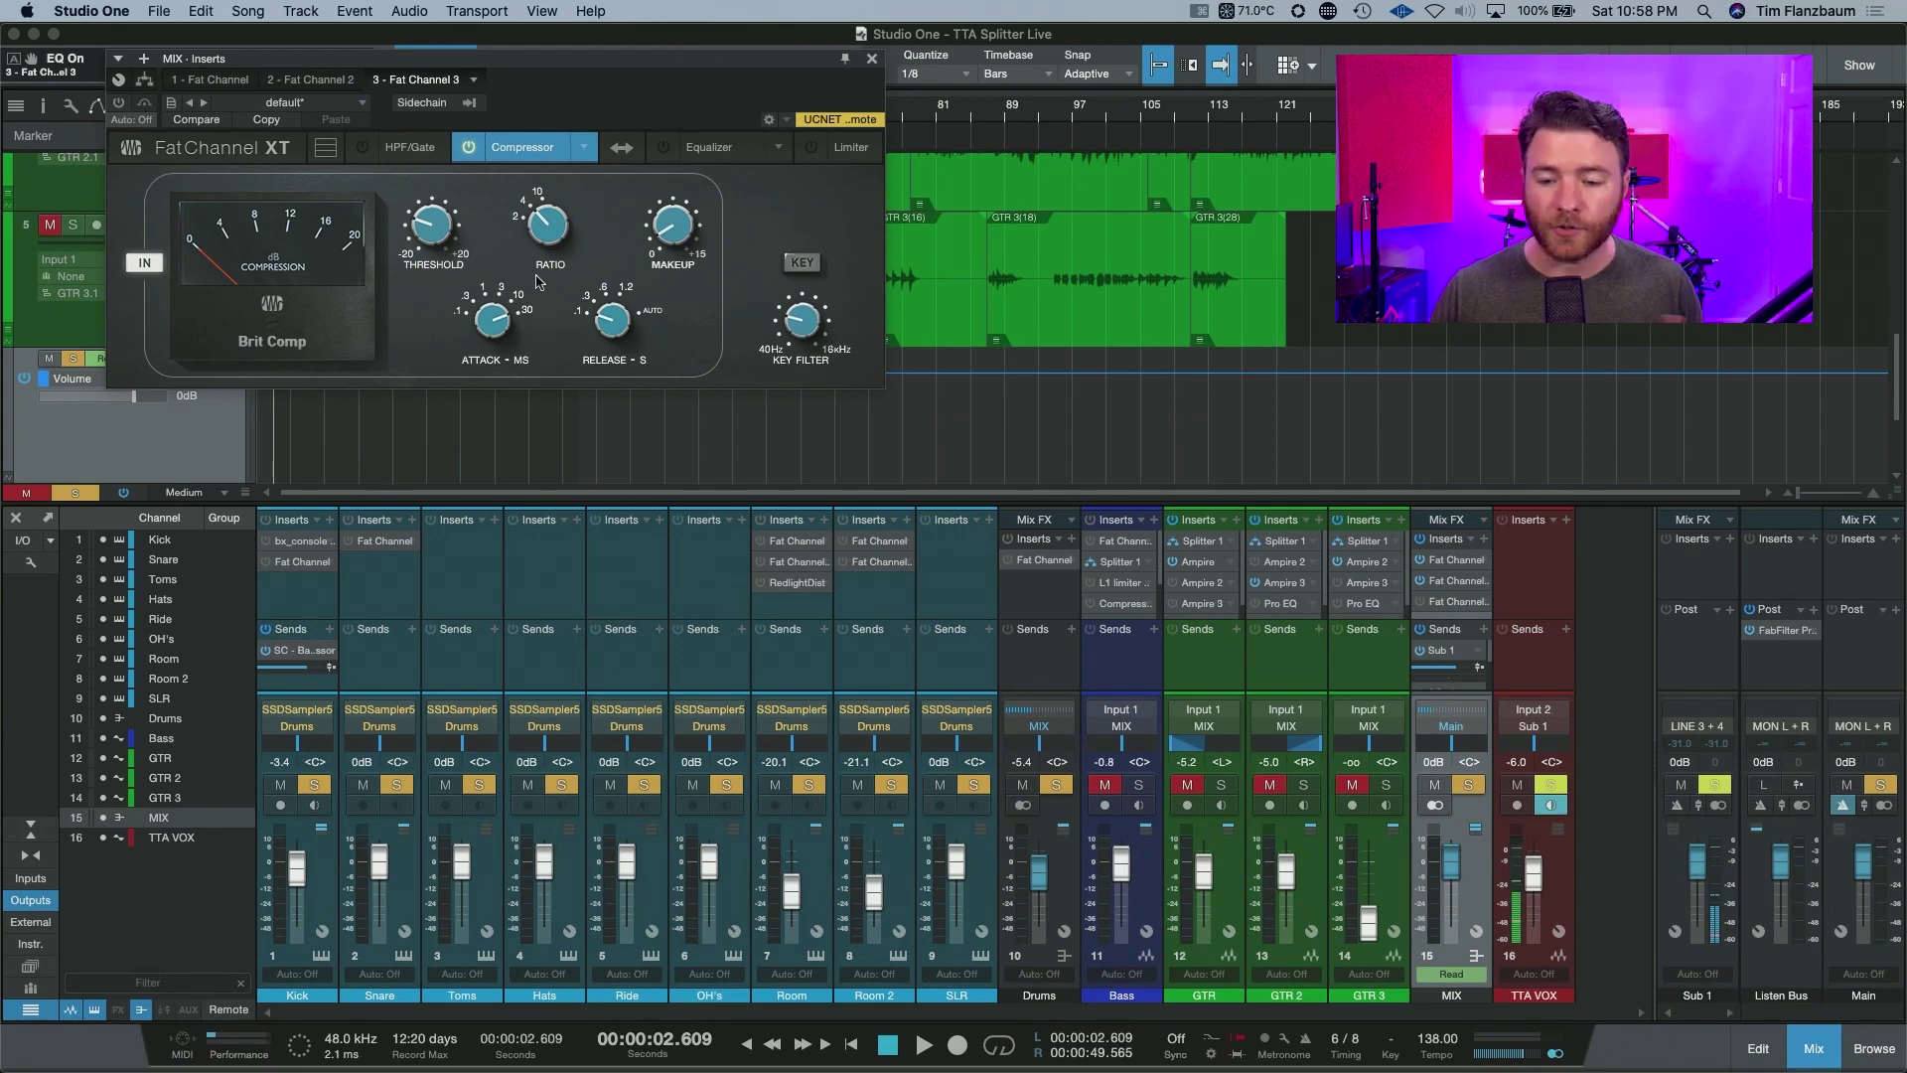
key(space)
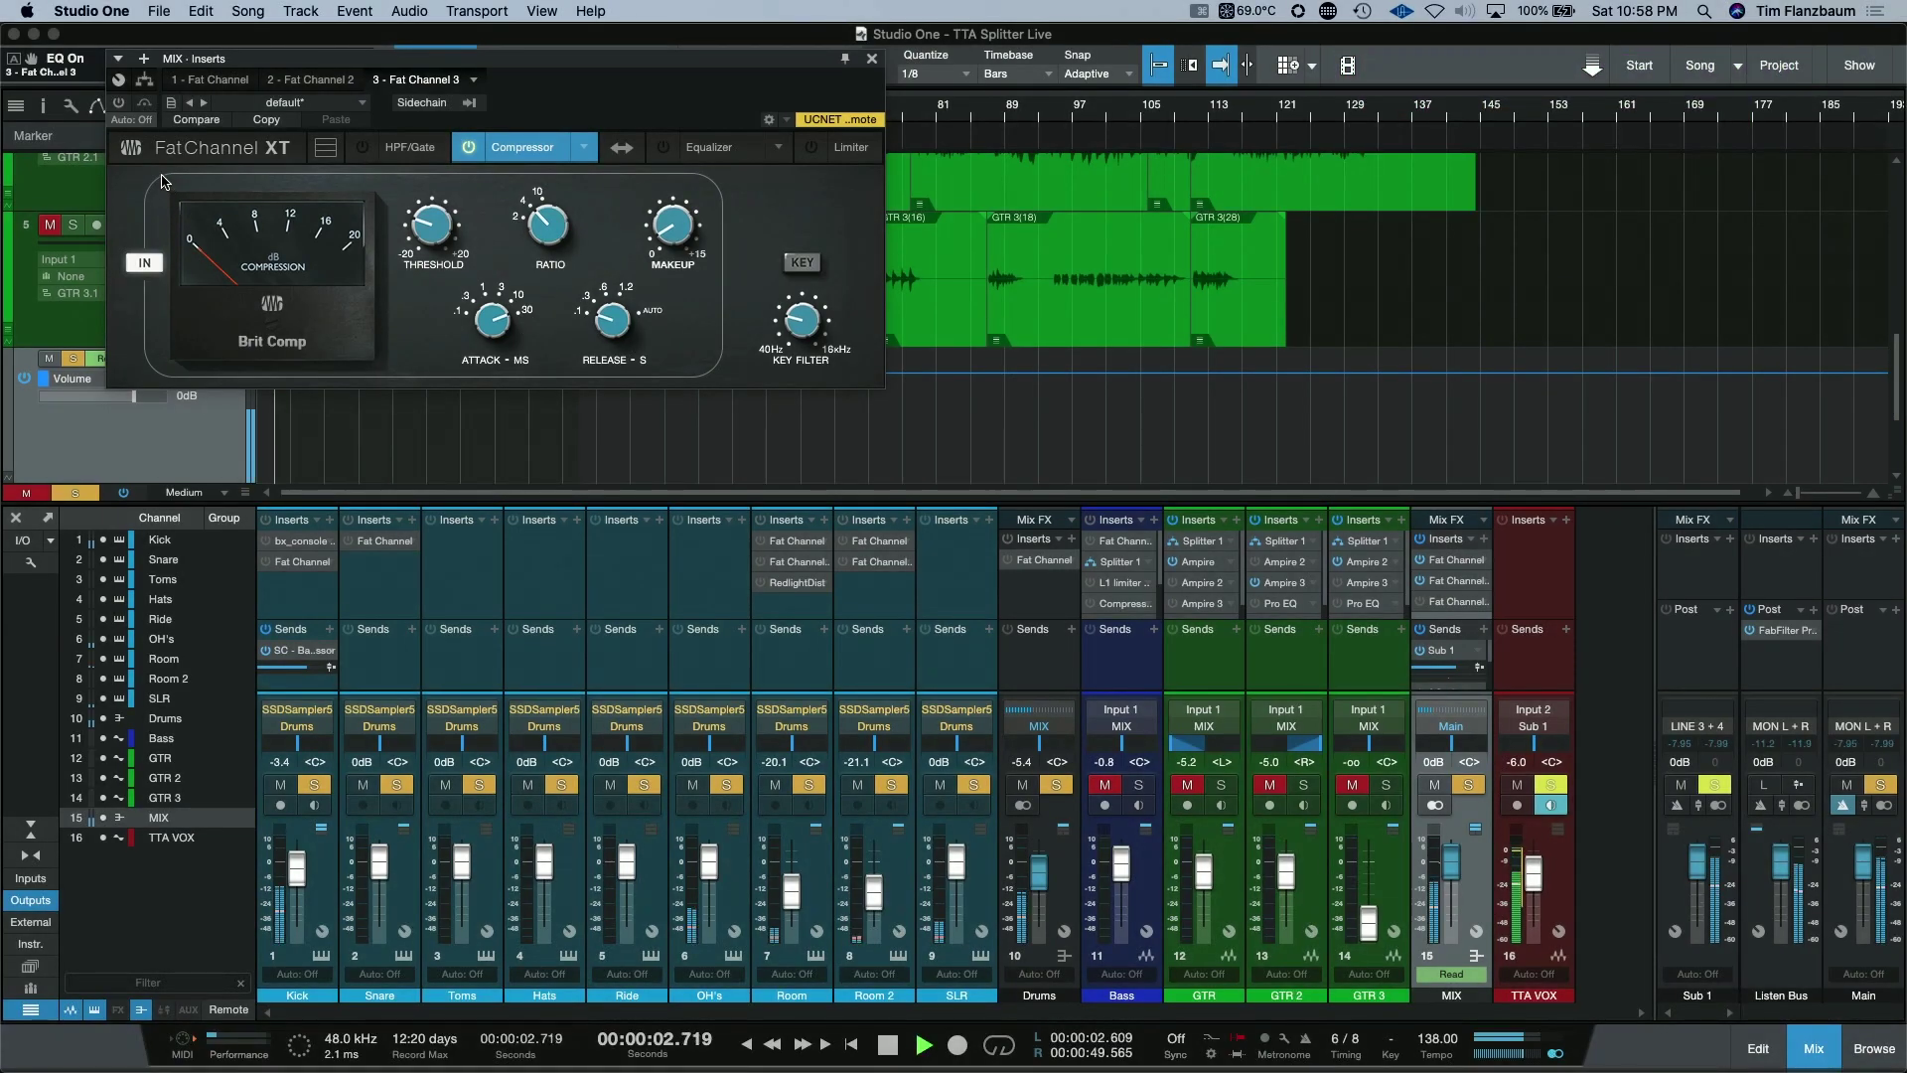
click(121, 109)
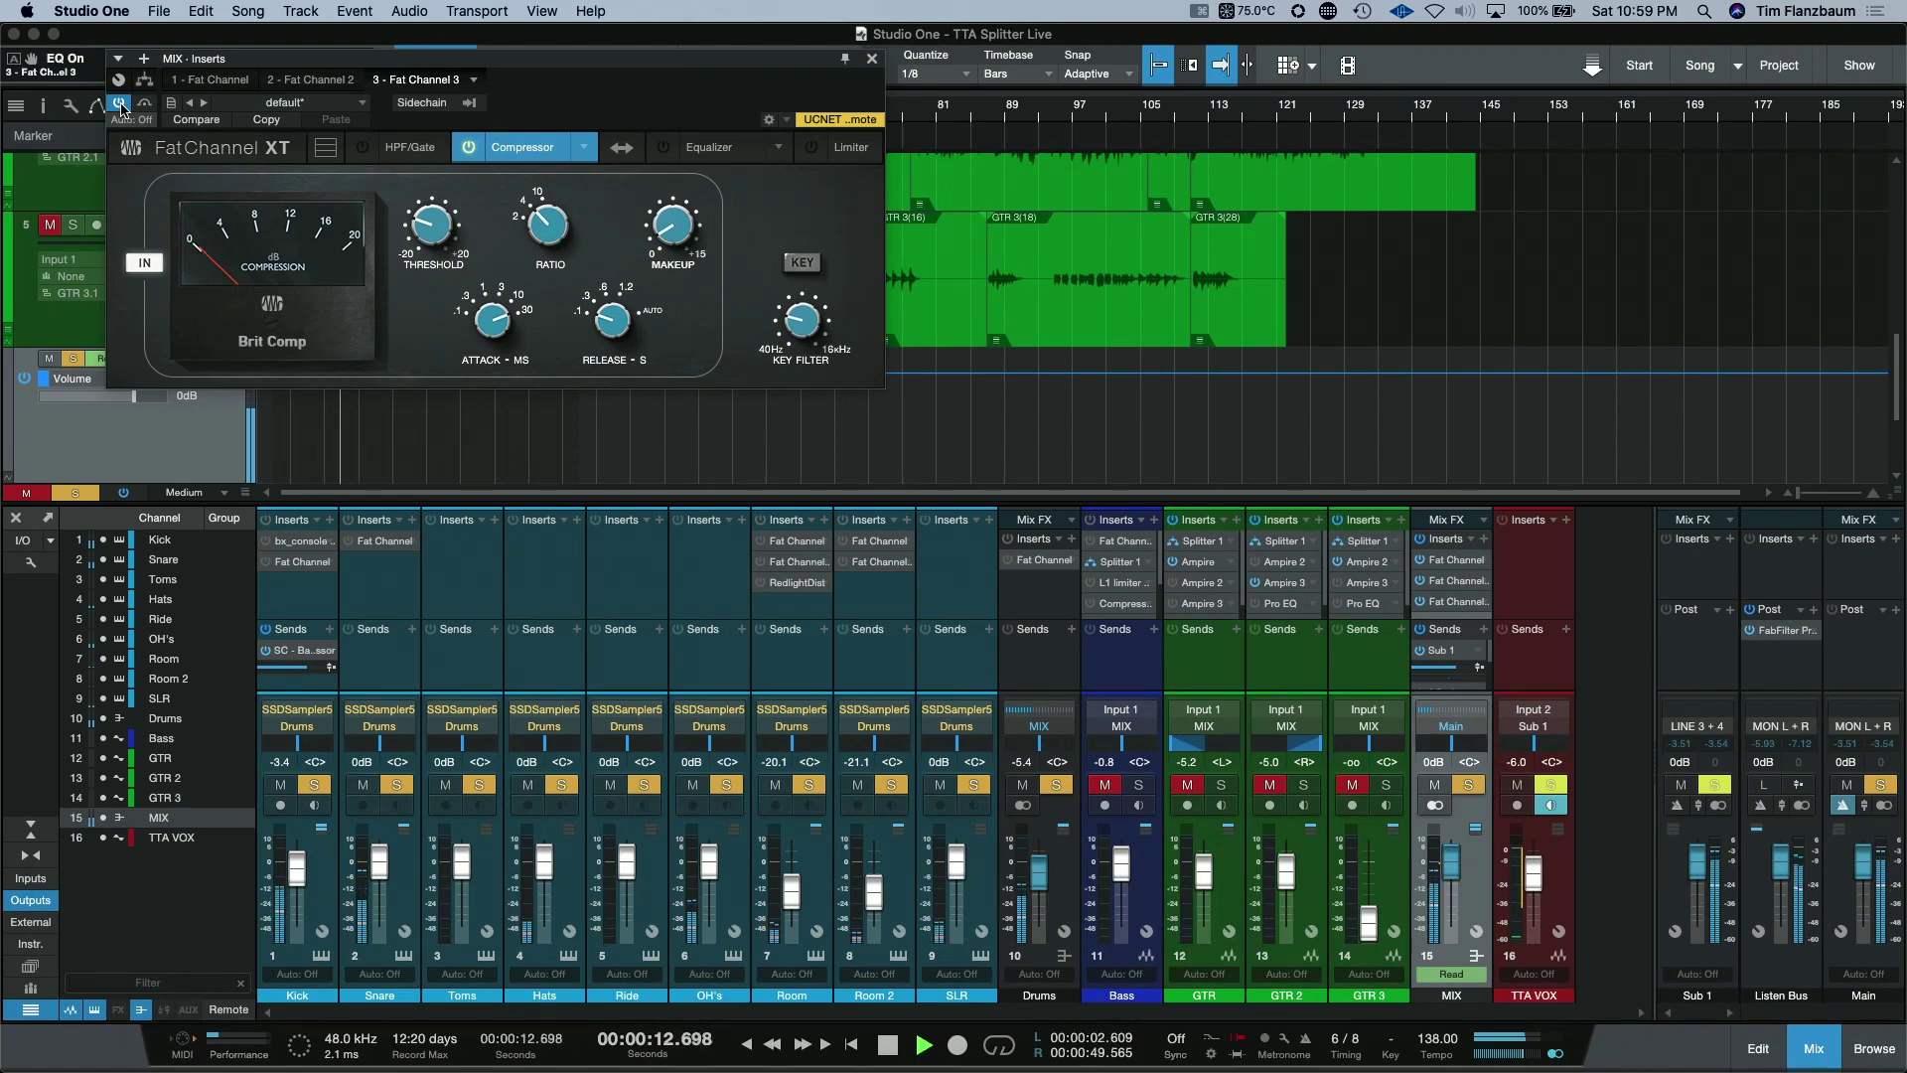
key(space)
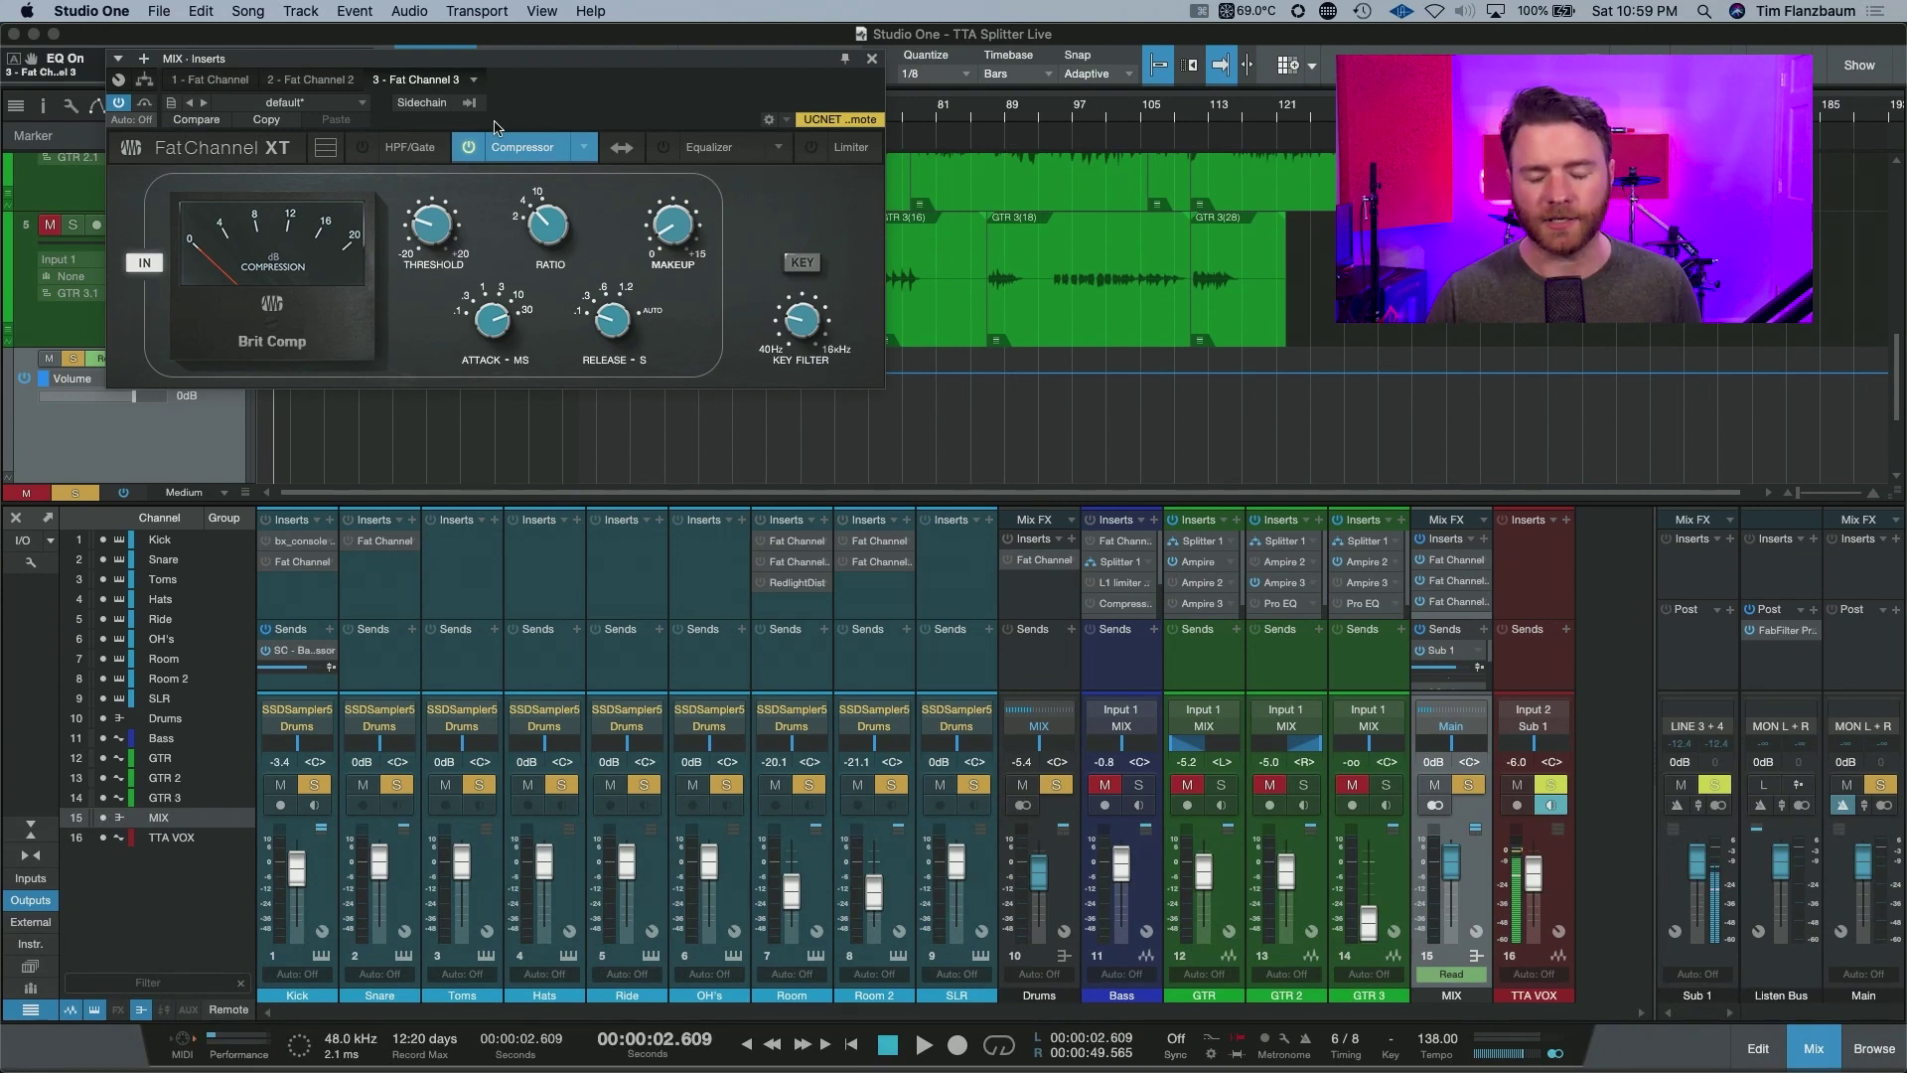
Open the Drums bus's Fat Channel with its Classic Compressor and activate the plug-in during playback
click(1053, 680)
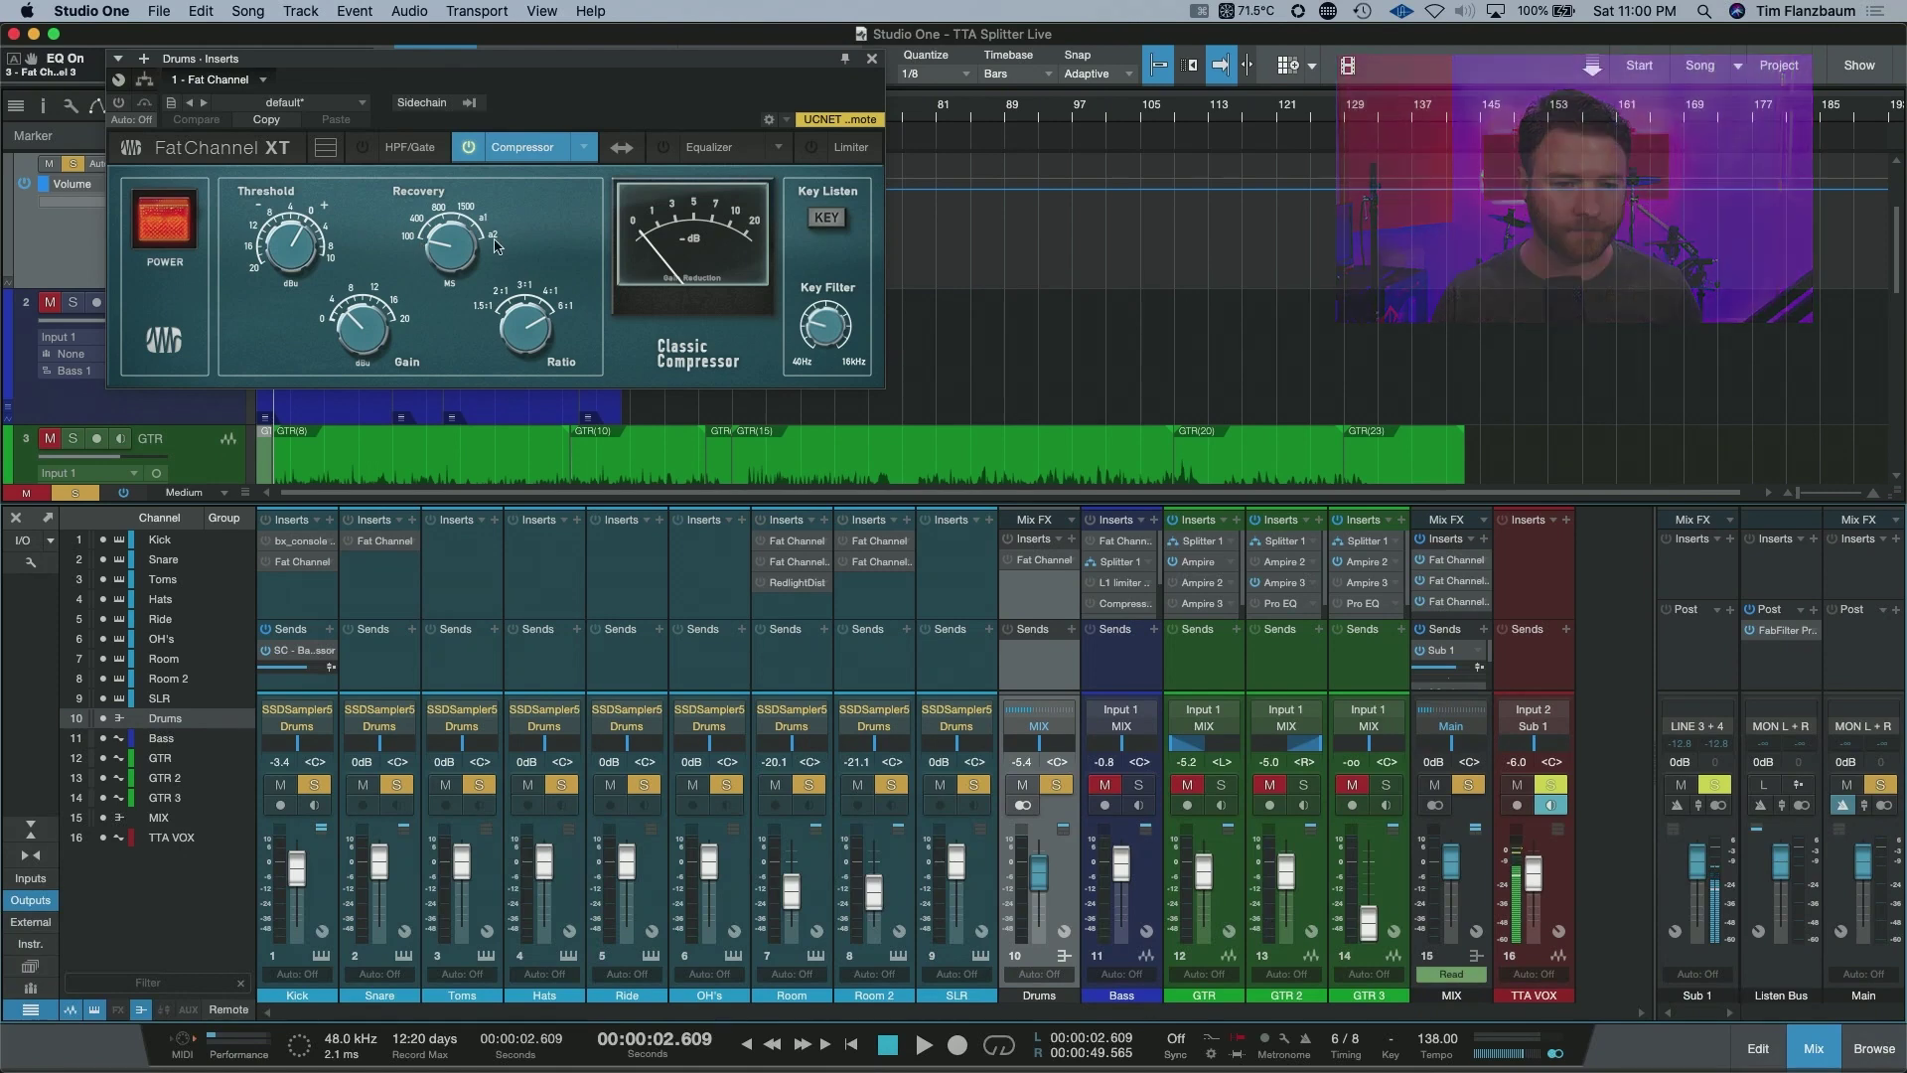
key(space)
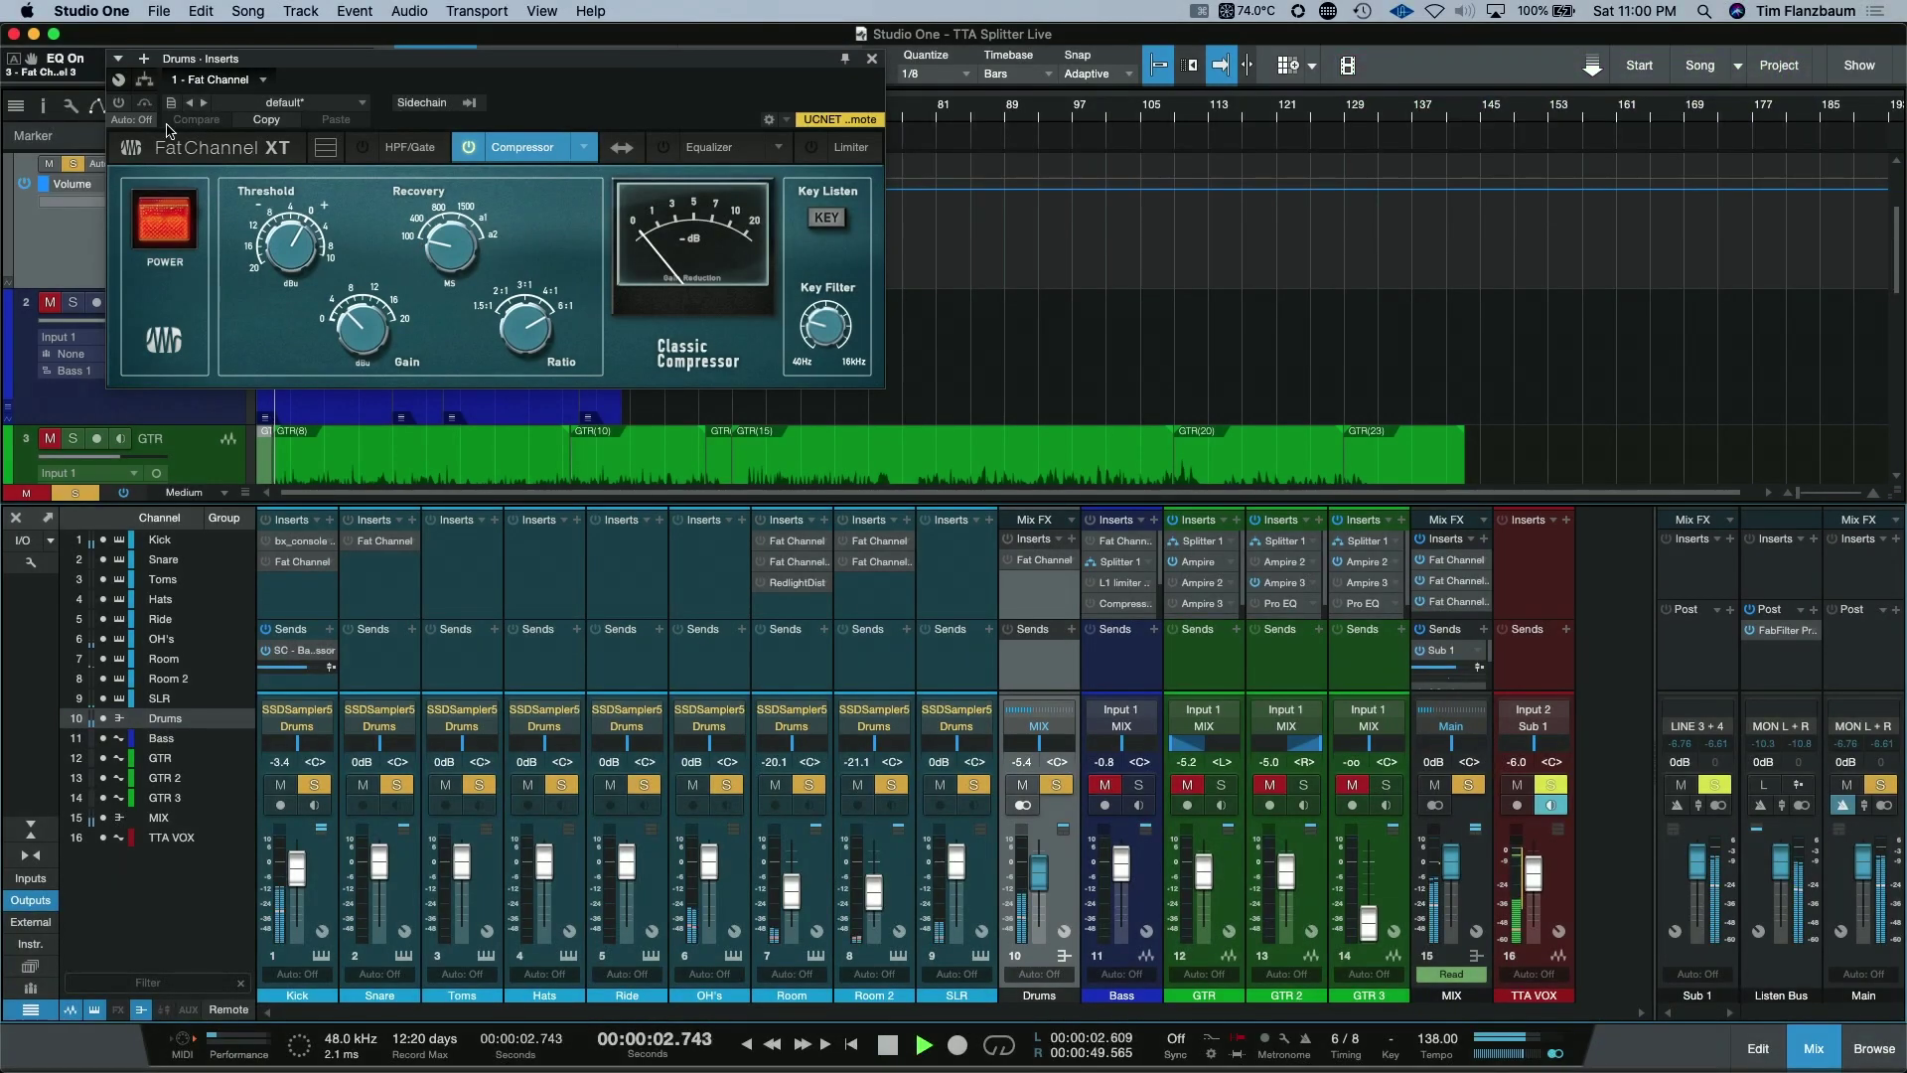
click(117, 106)
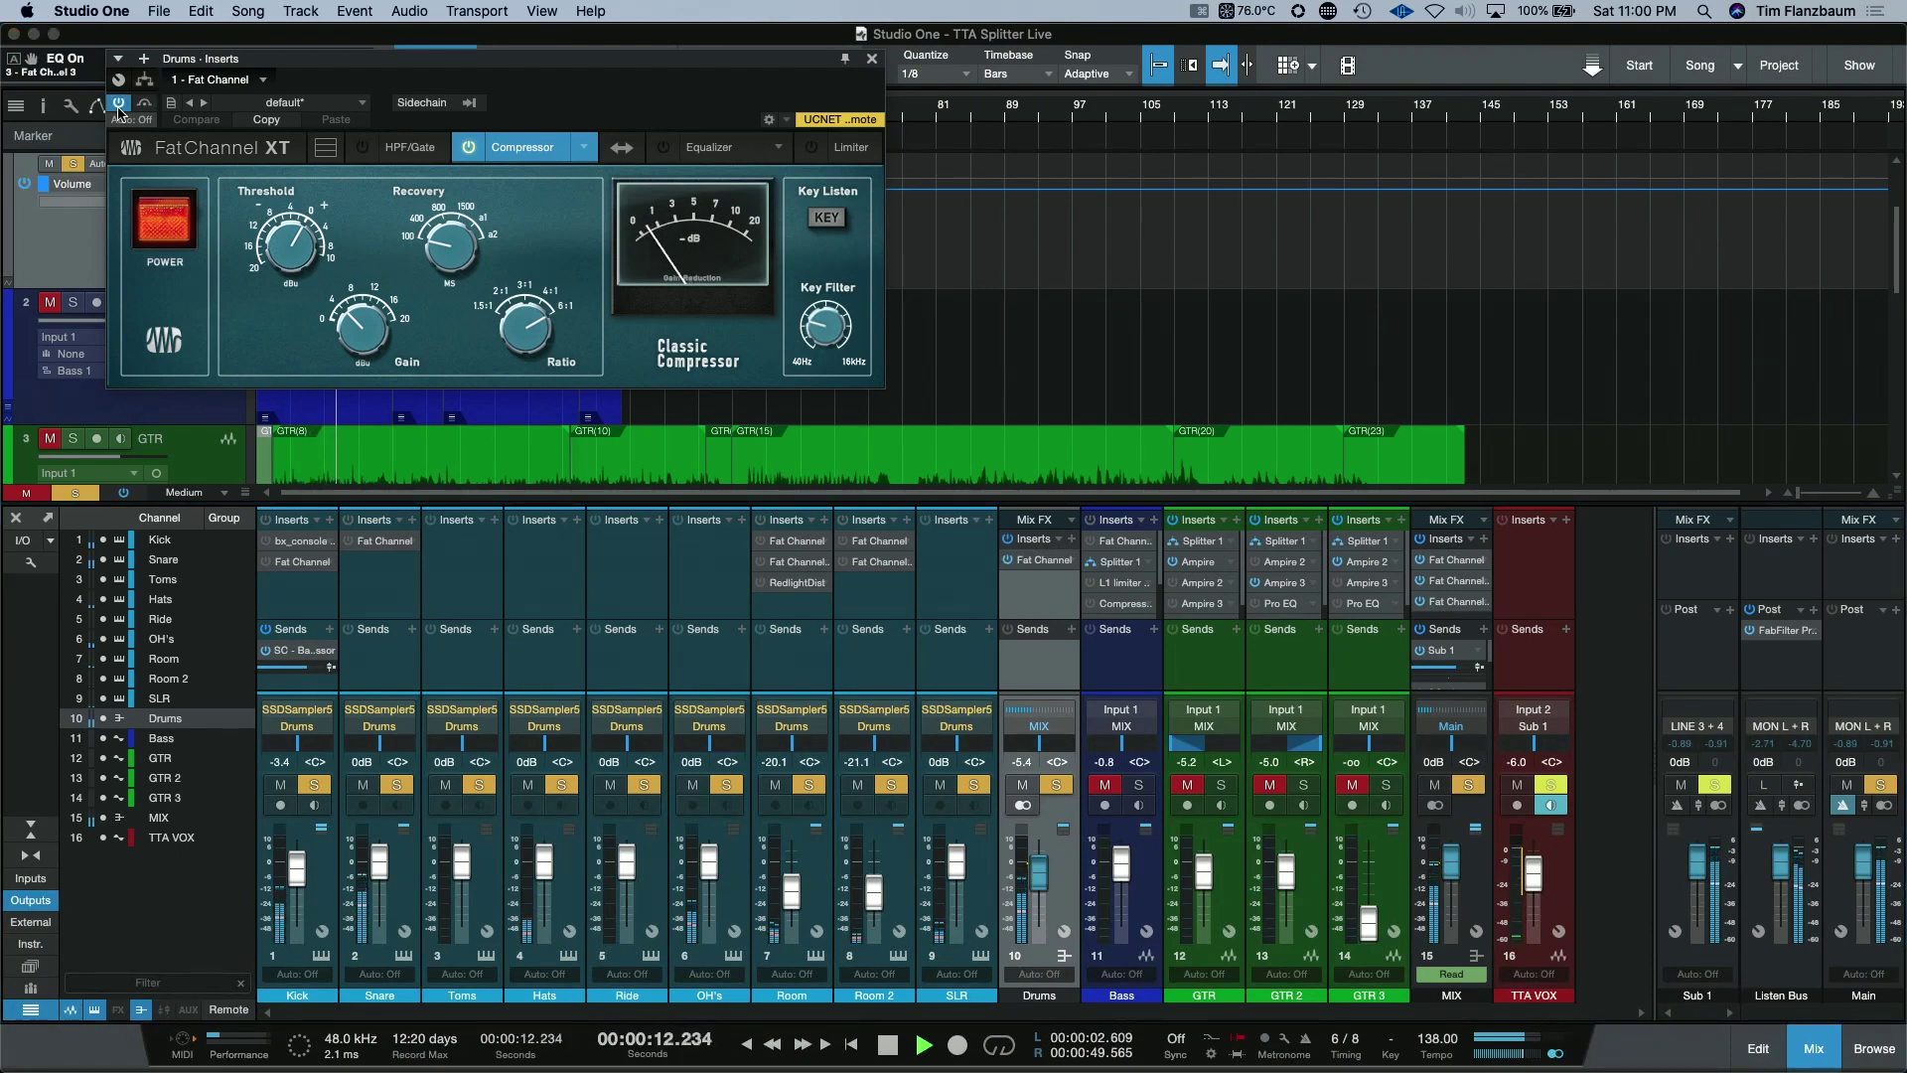
key(space)
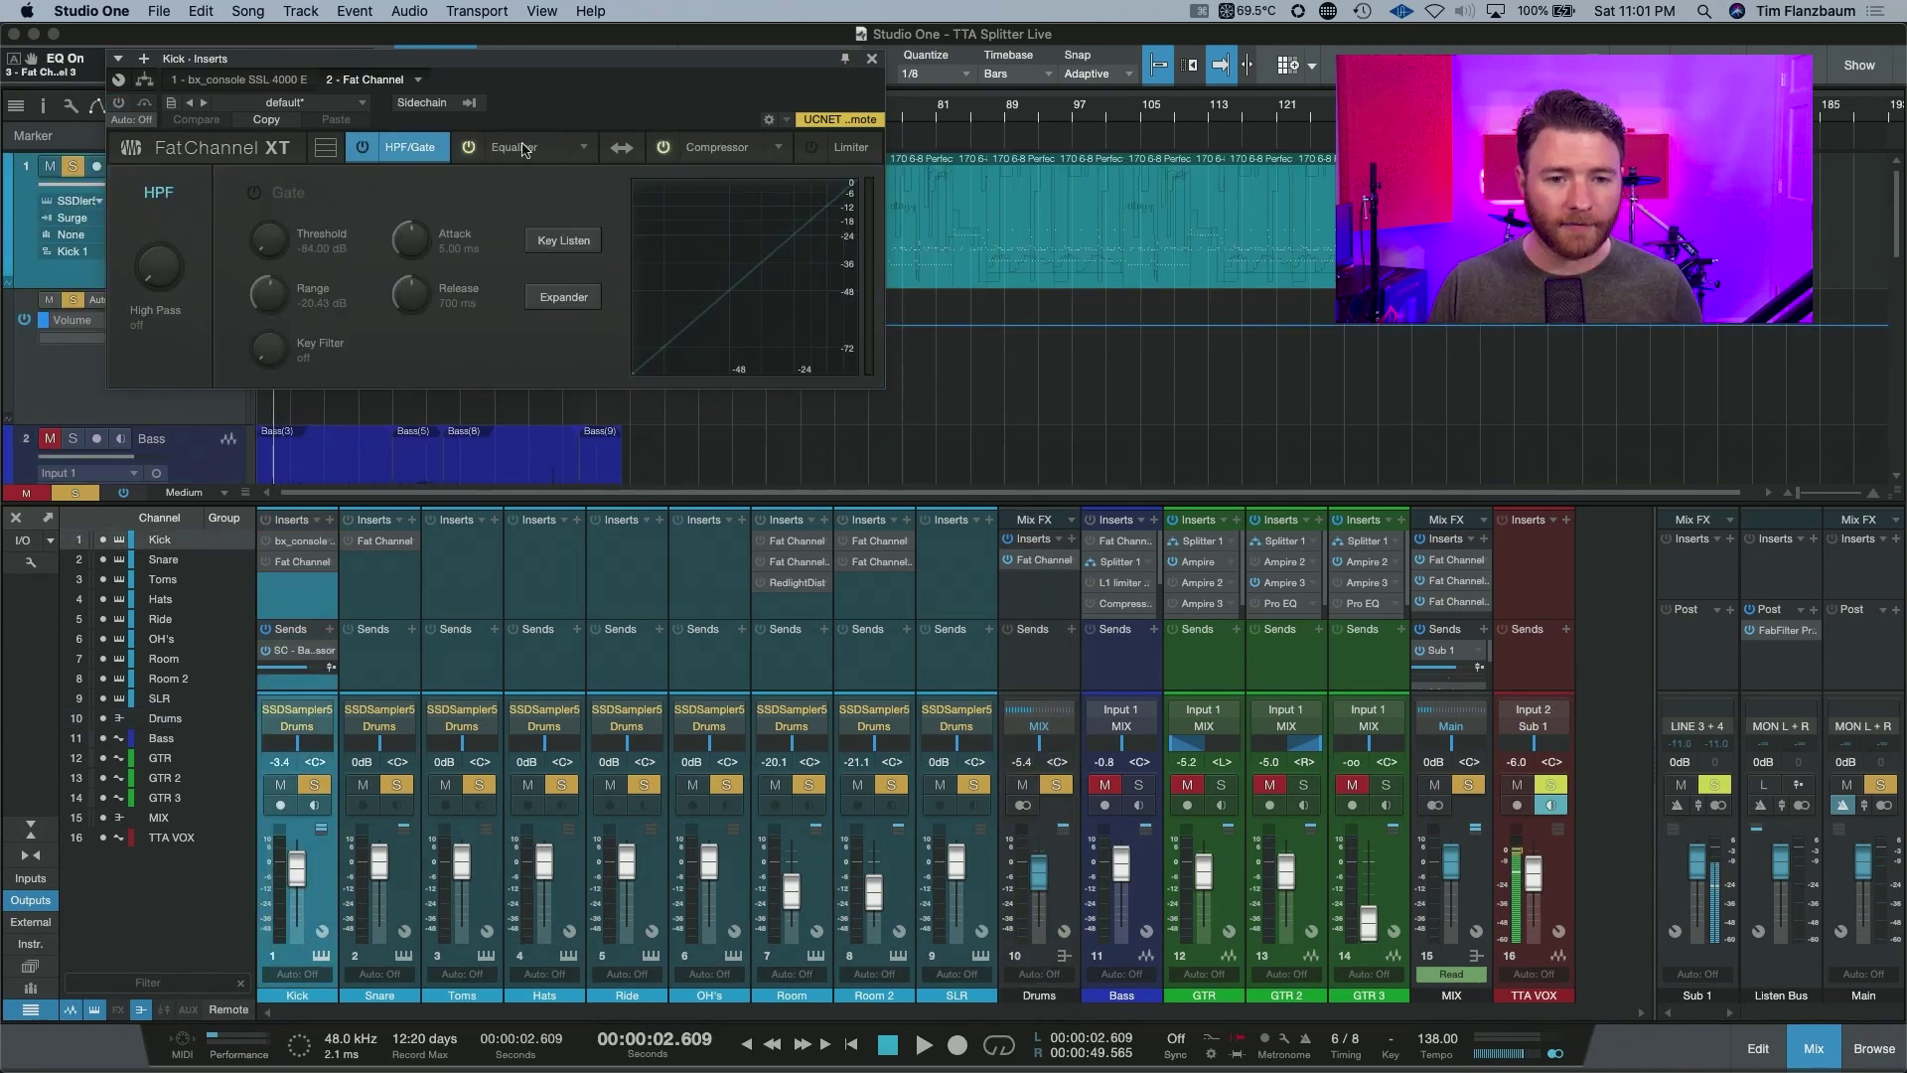
Review the Vintage EQ and Comp 160 in the Kick channel's Fat Channel, and activate the plug-in during playback
click(527, 149)
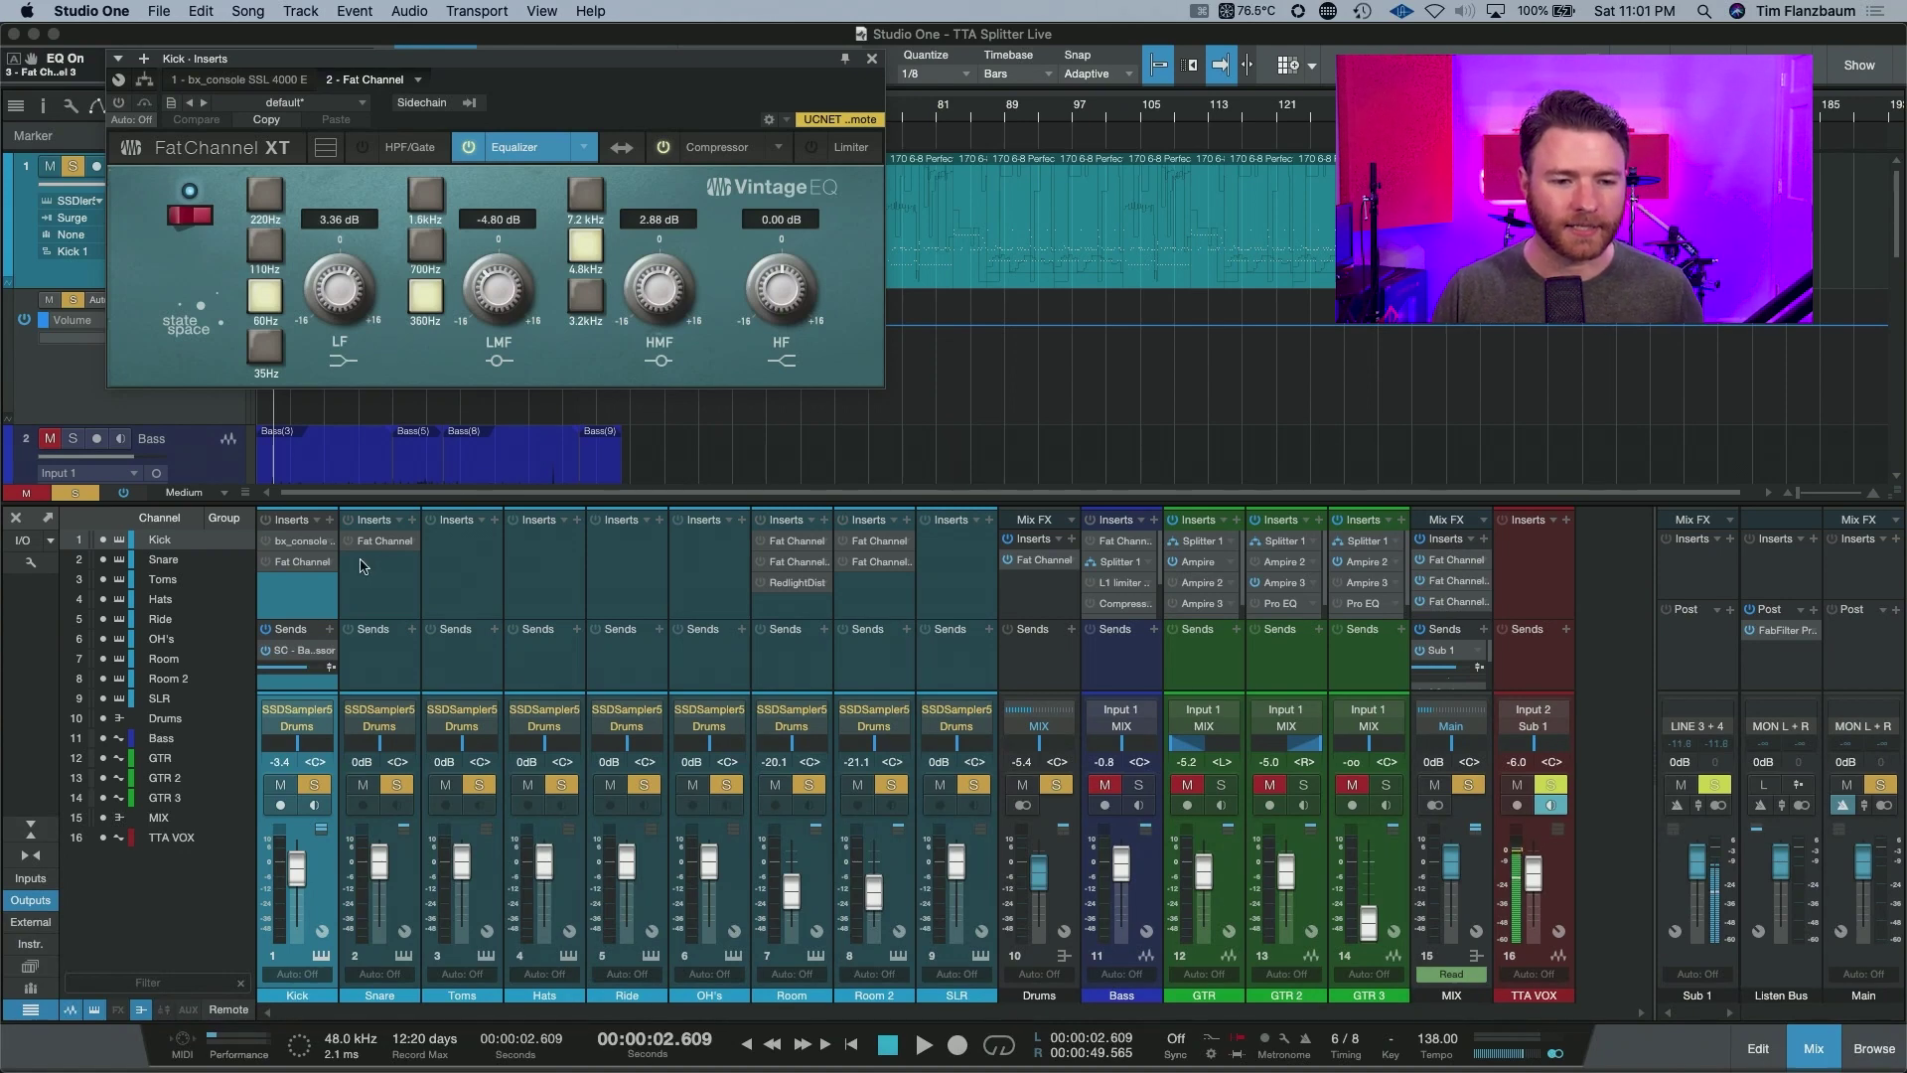
click(711, 146)
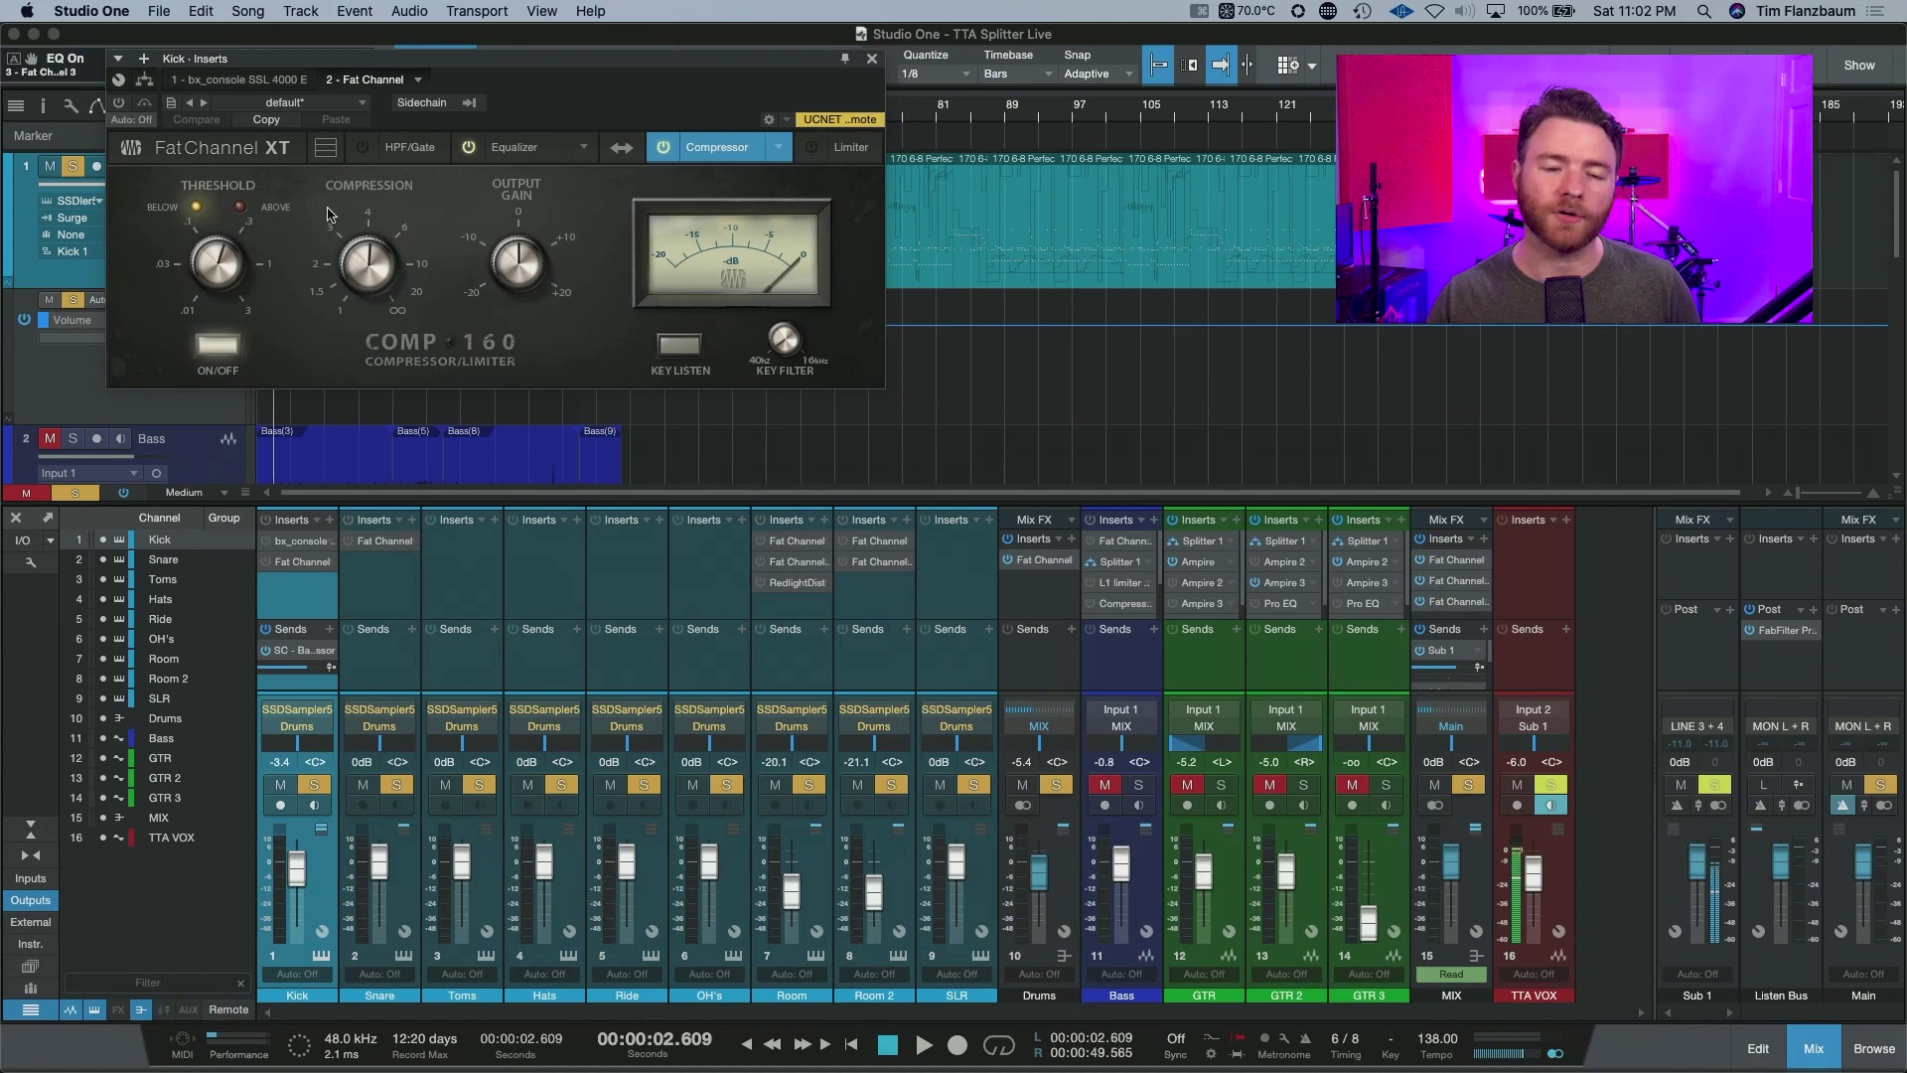
key(space)
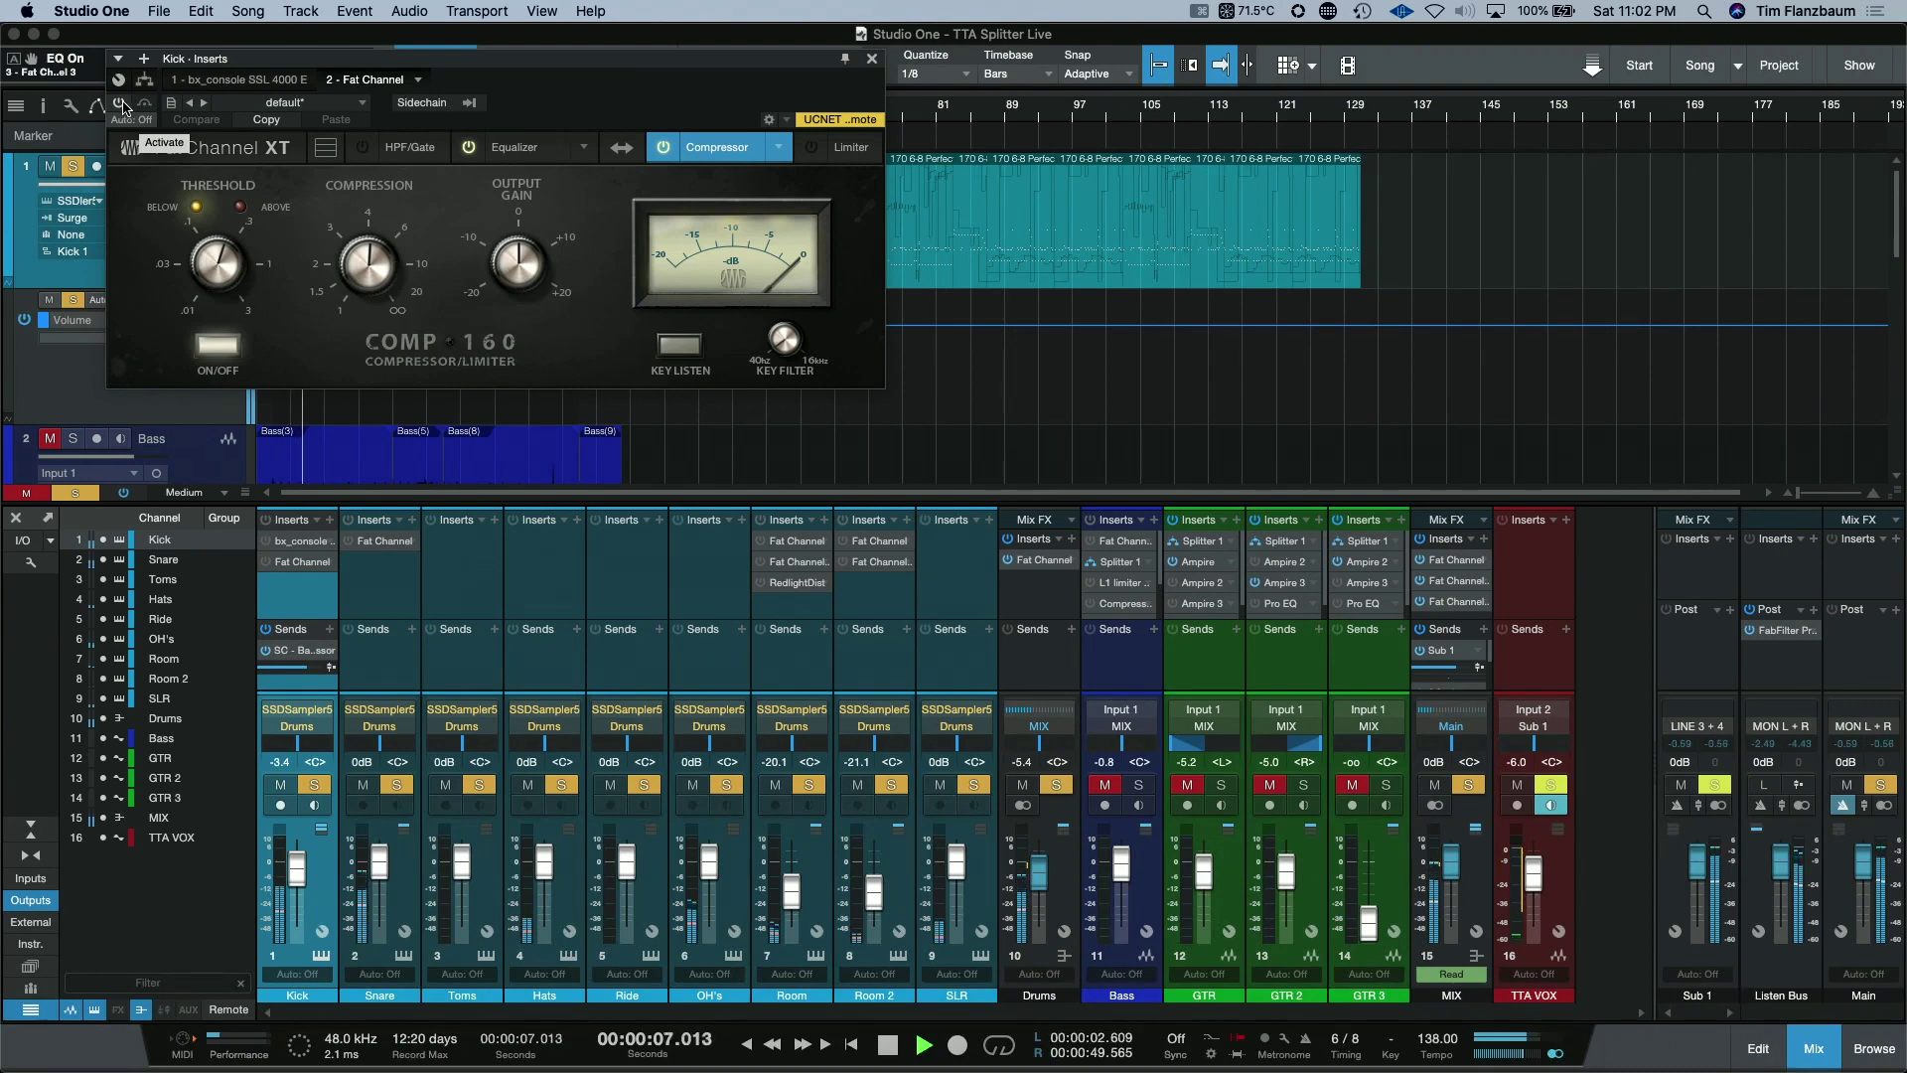
click(119, 103)
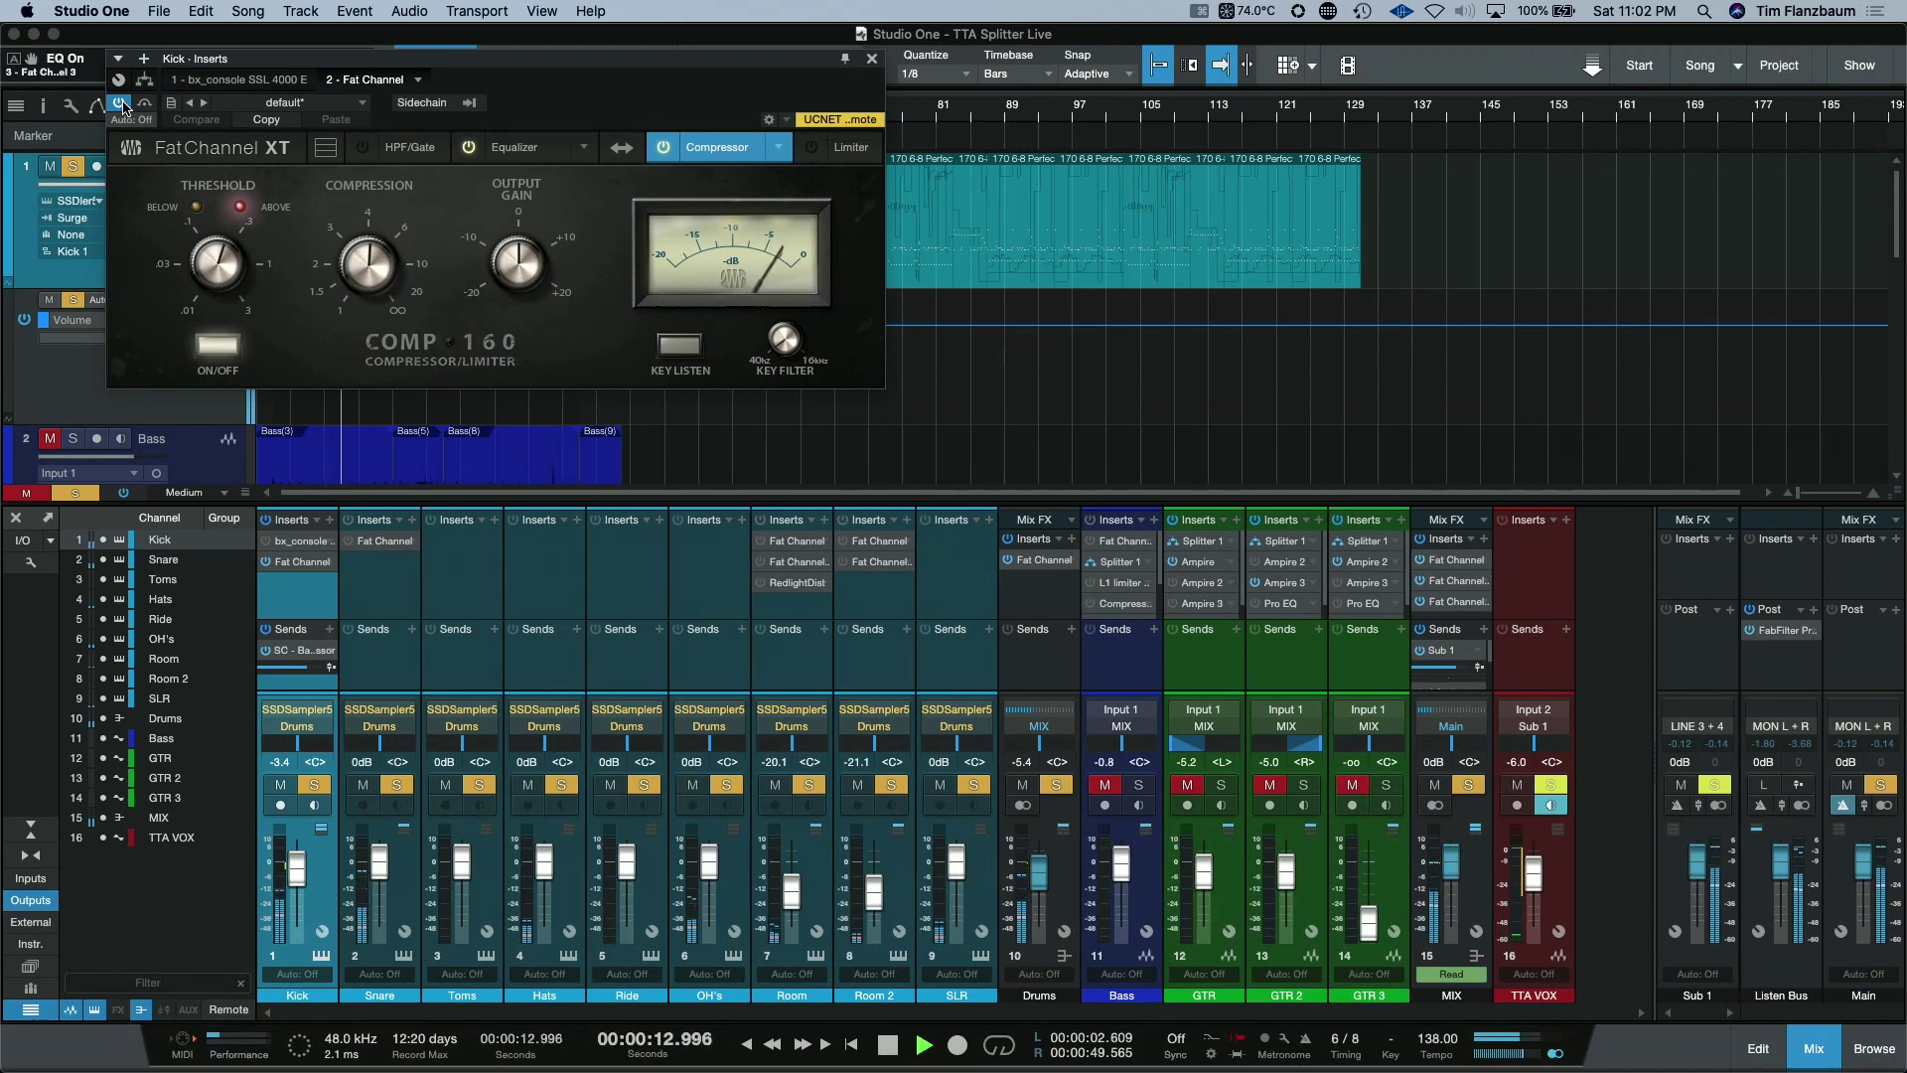
key(space)
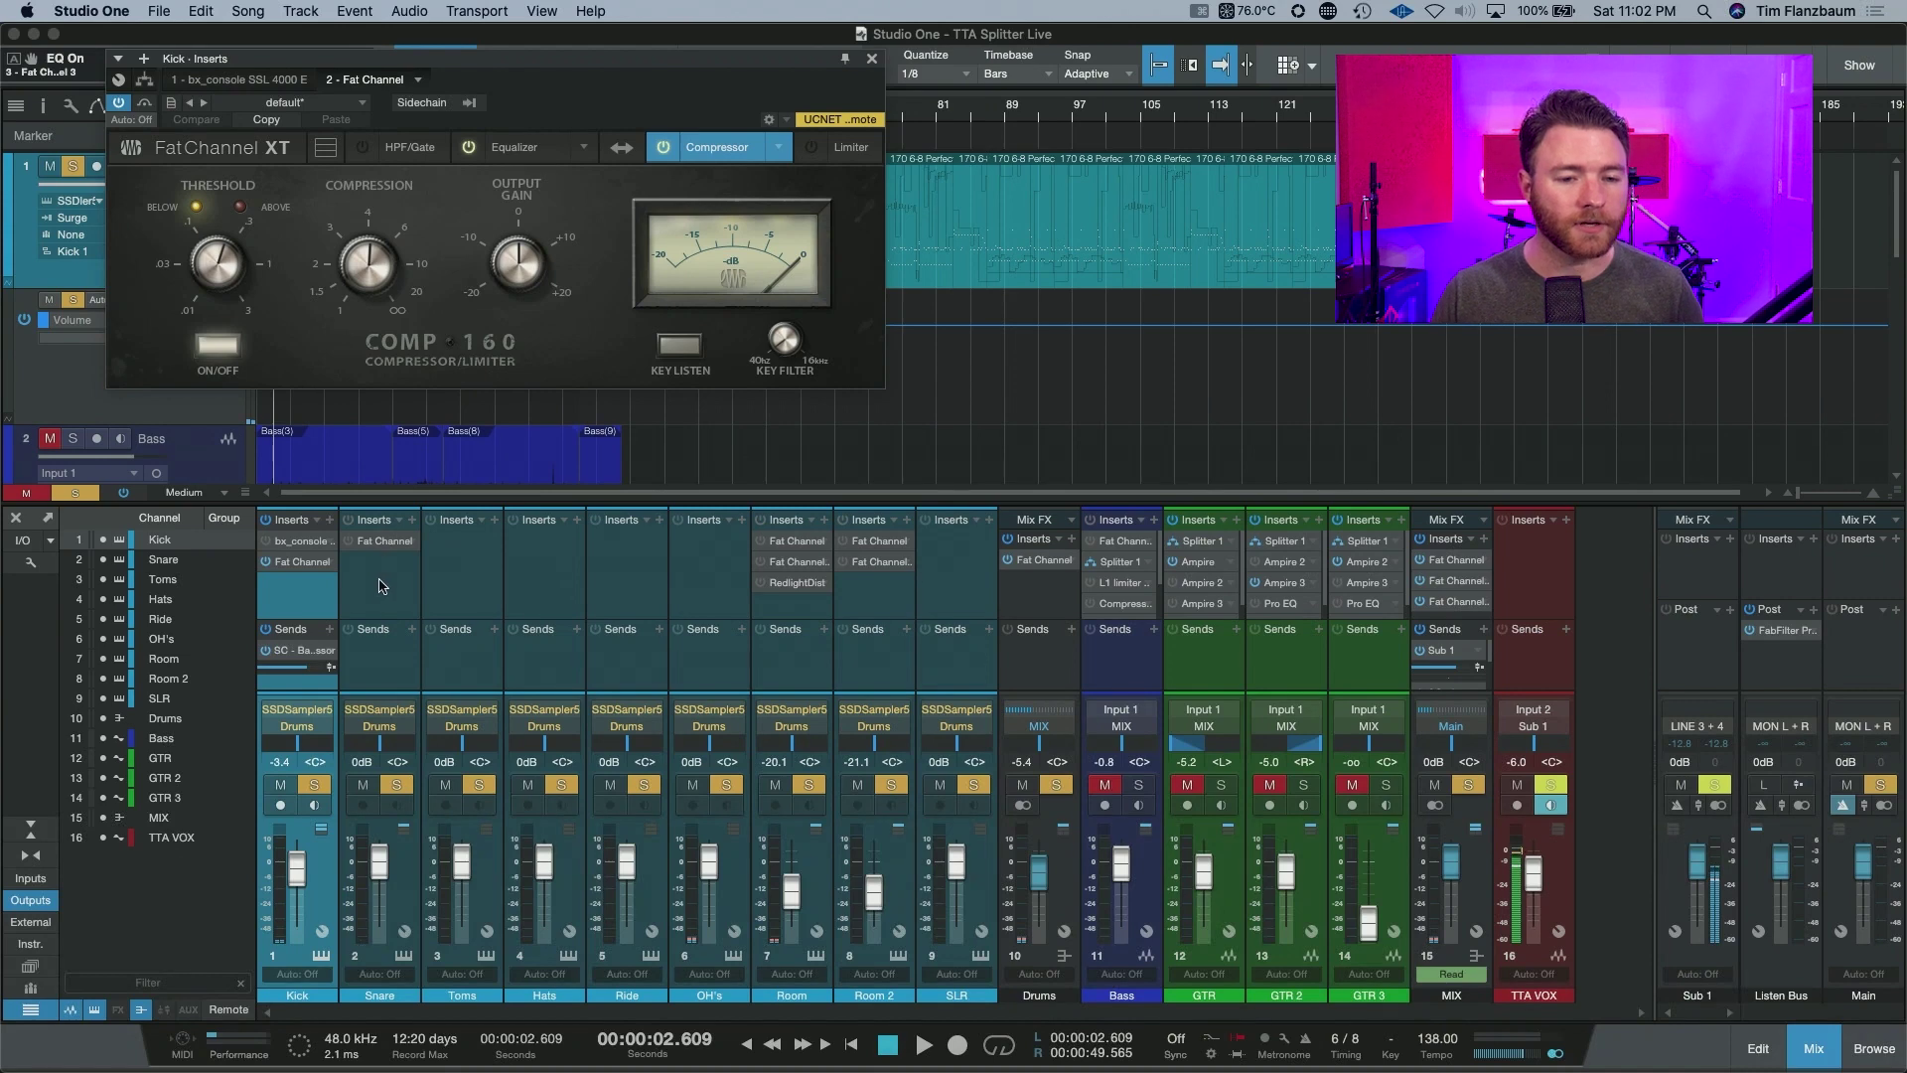
Review the Alpine EQ 550 and FET Comp in the Snare channel's Fat Channel, and activate the plug-in during playback
click(378, 586)
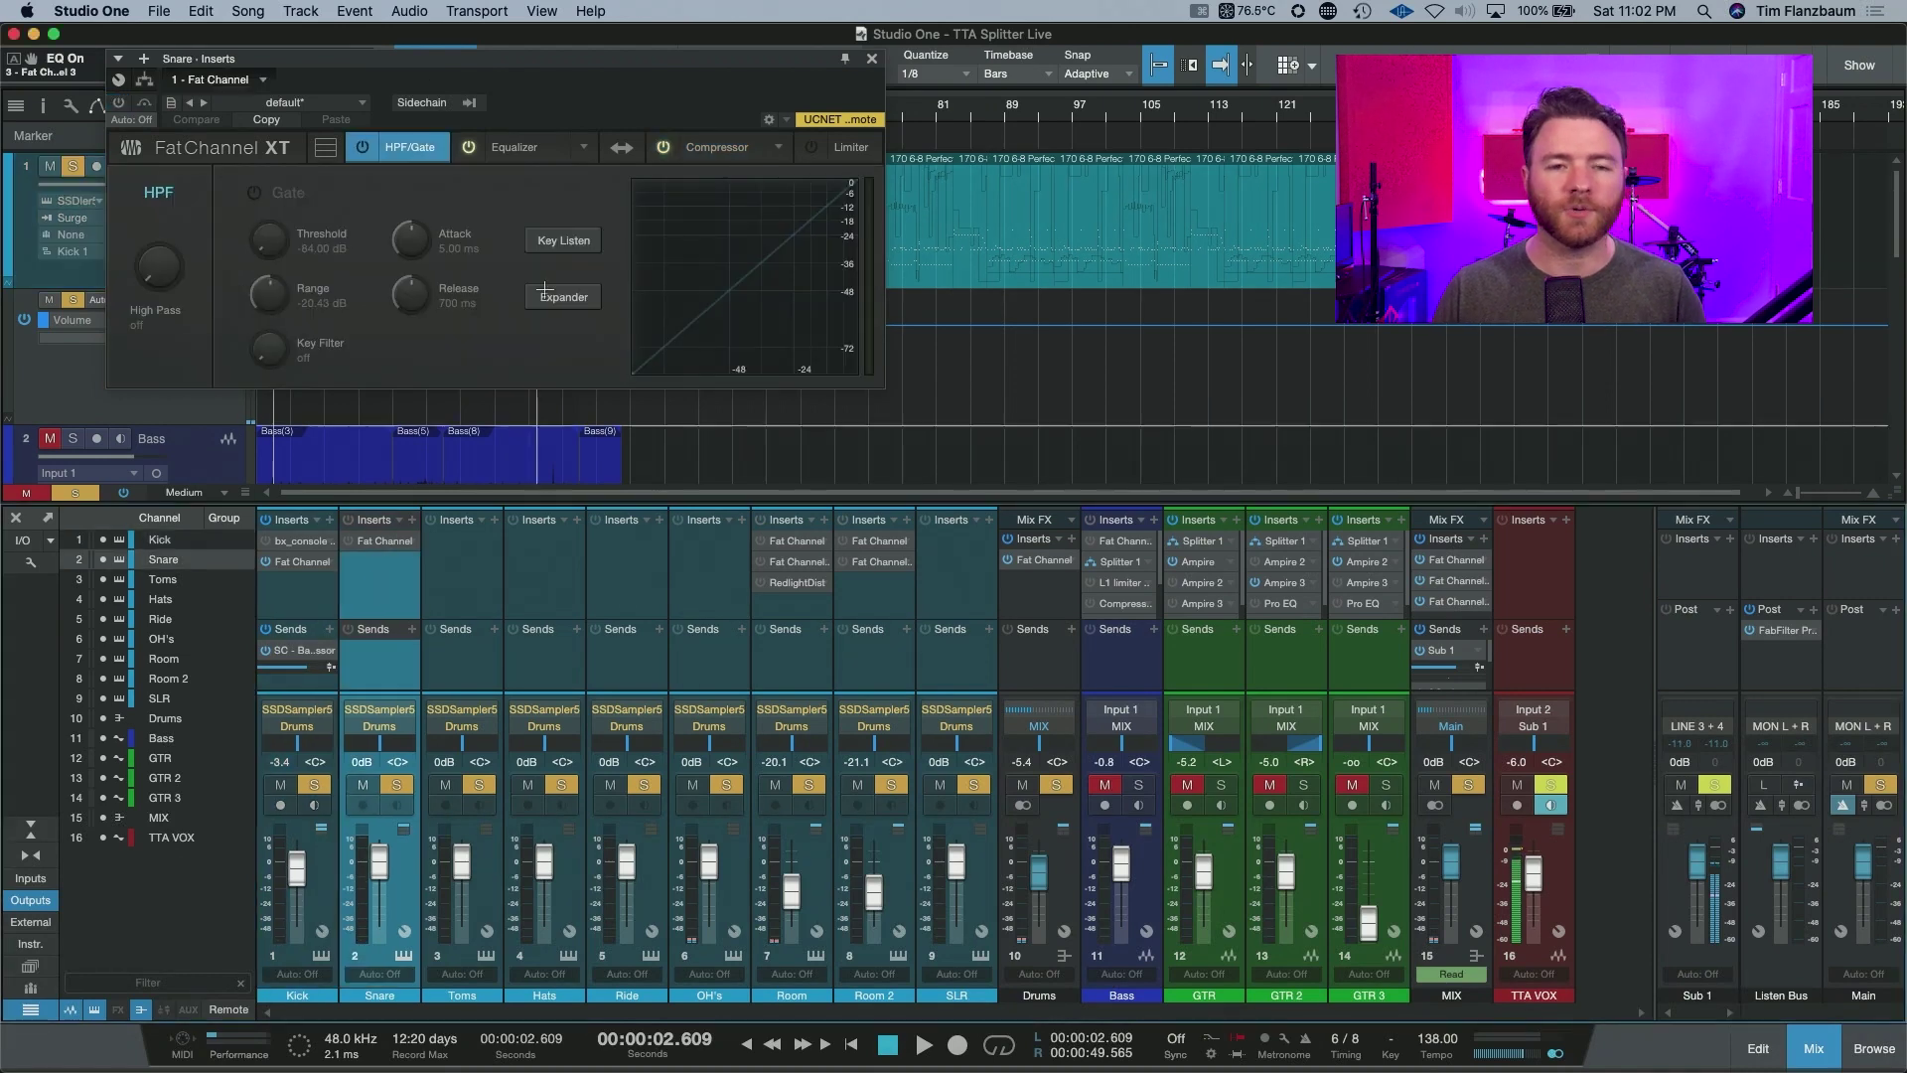
click(527, 148)
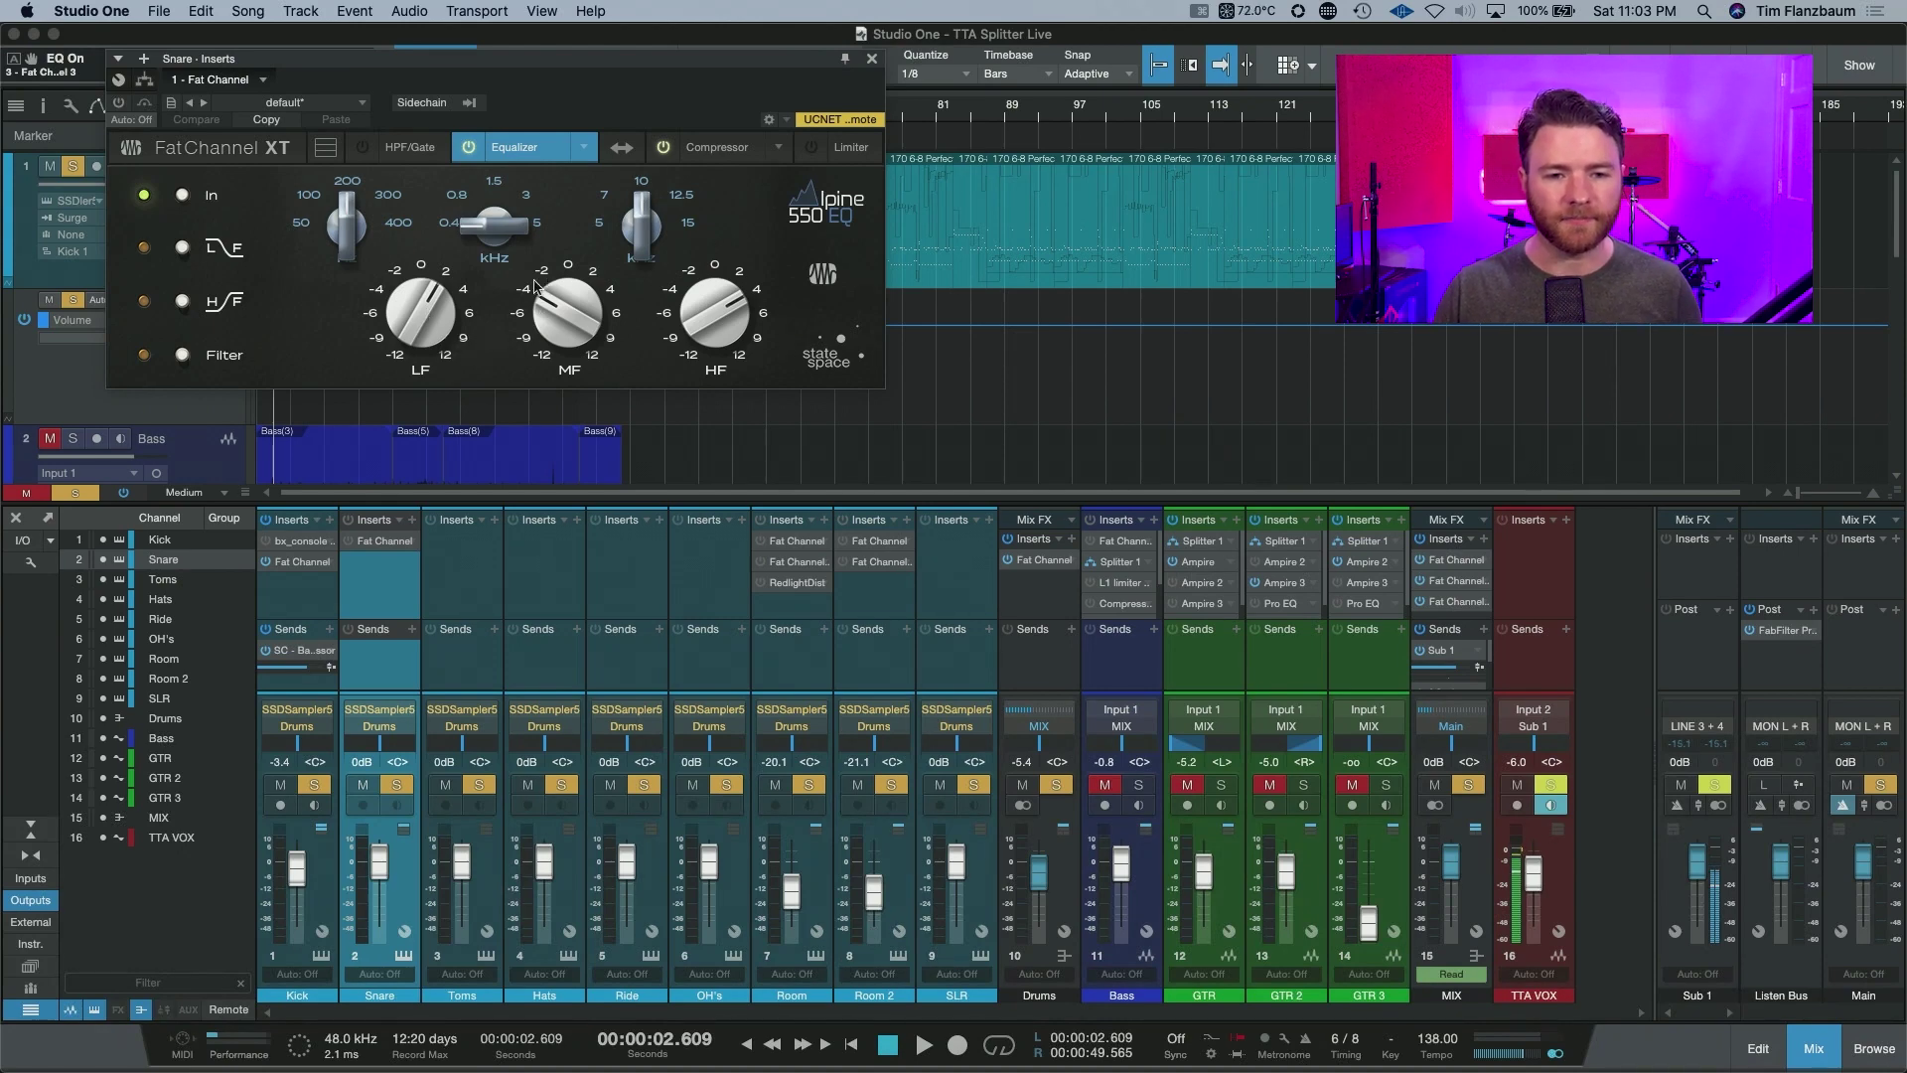
click(714, 149)
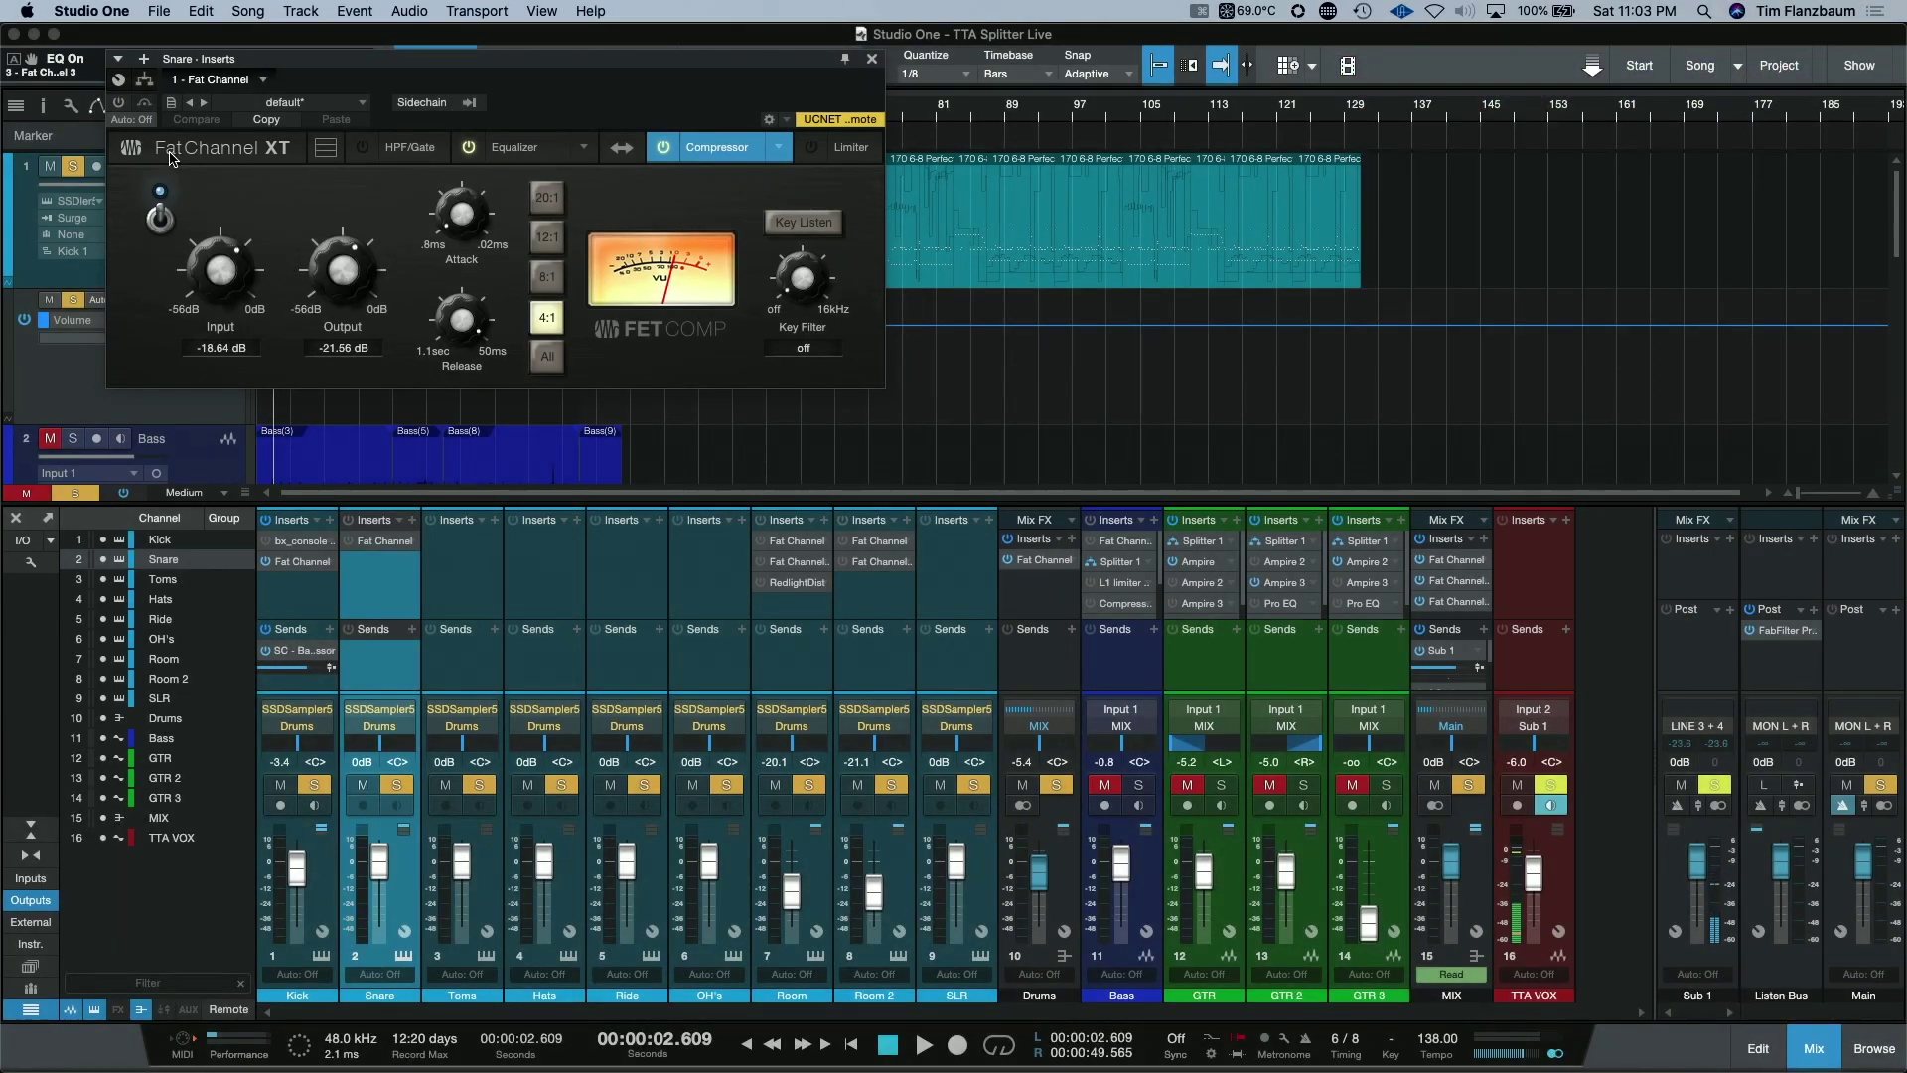
key(space)
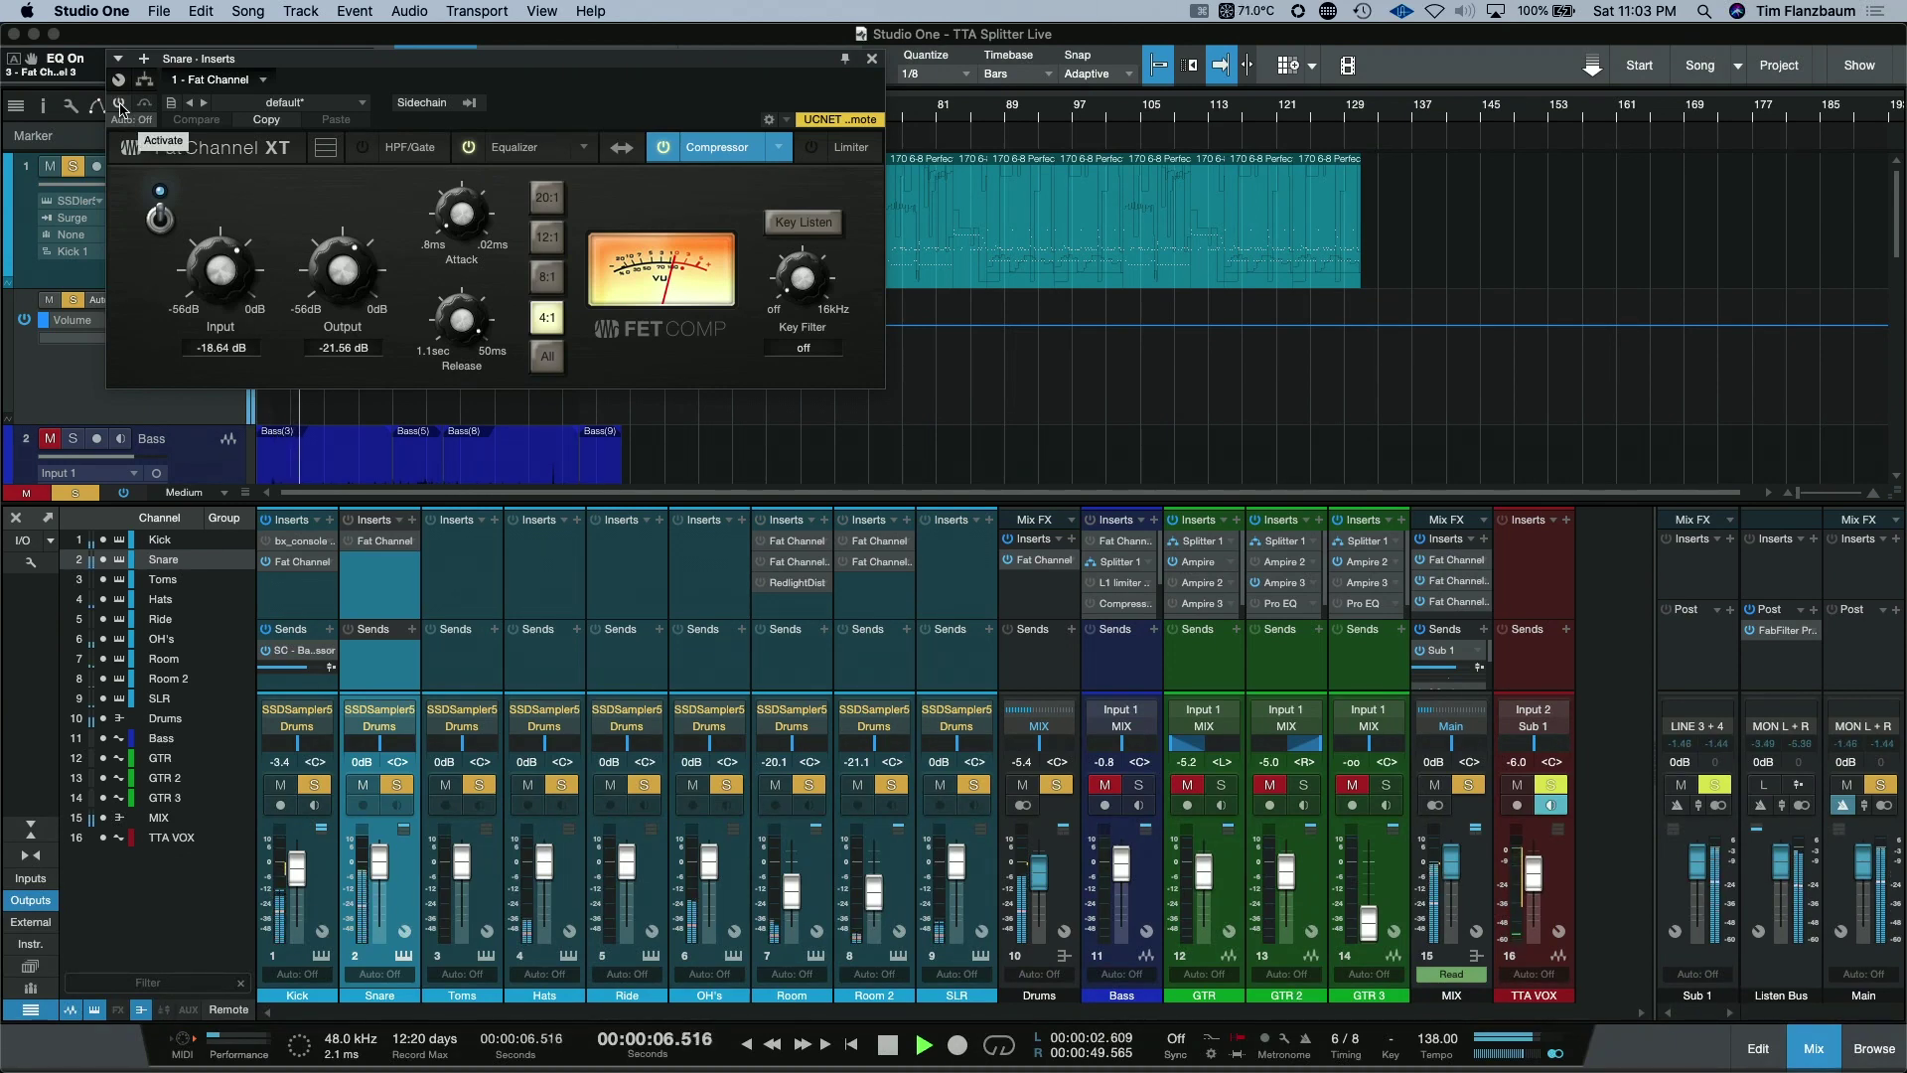
click(119, 103)
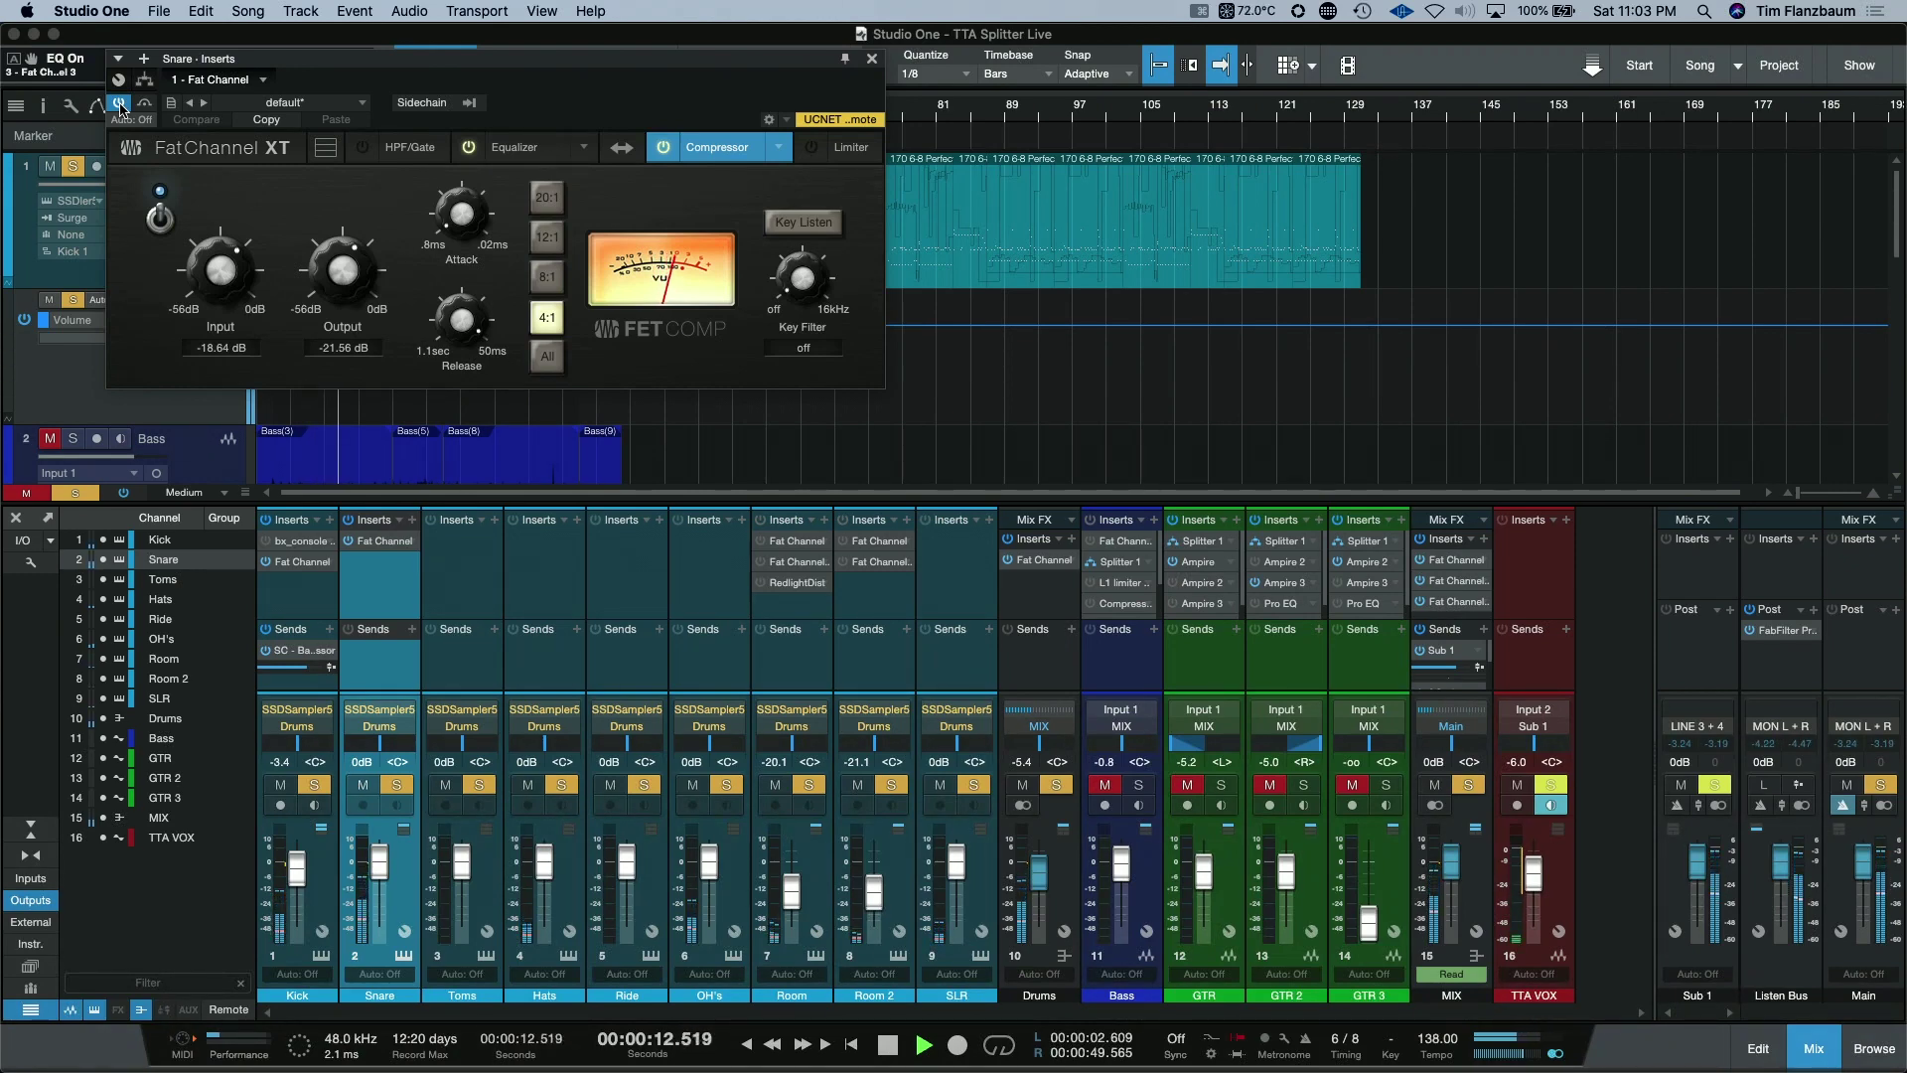
key(space)
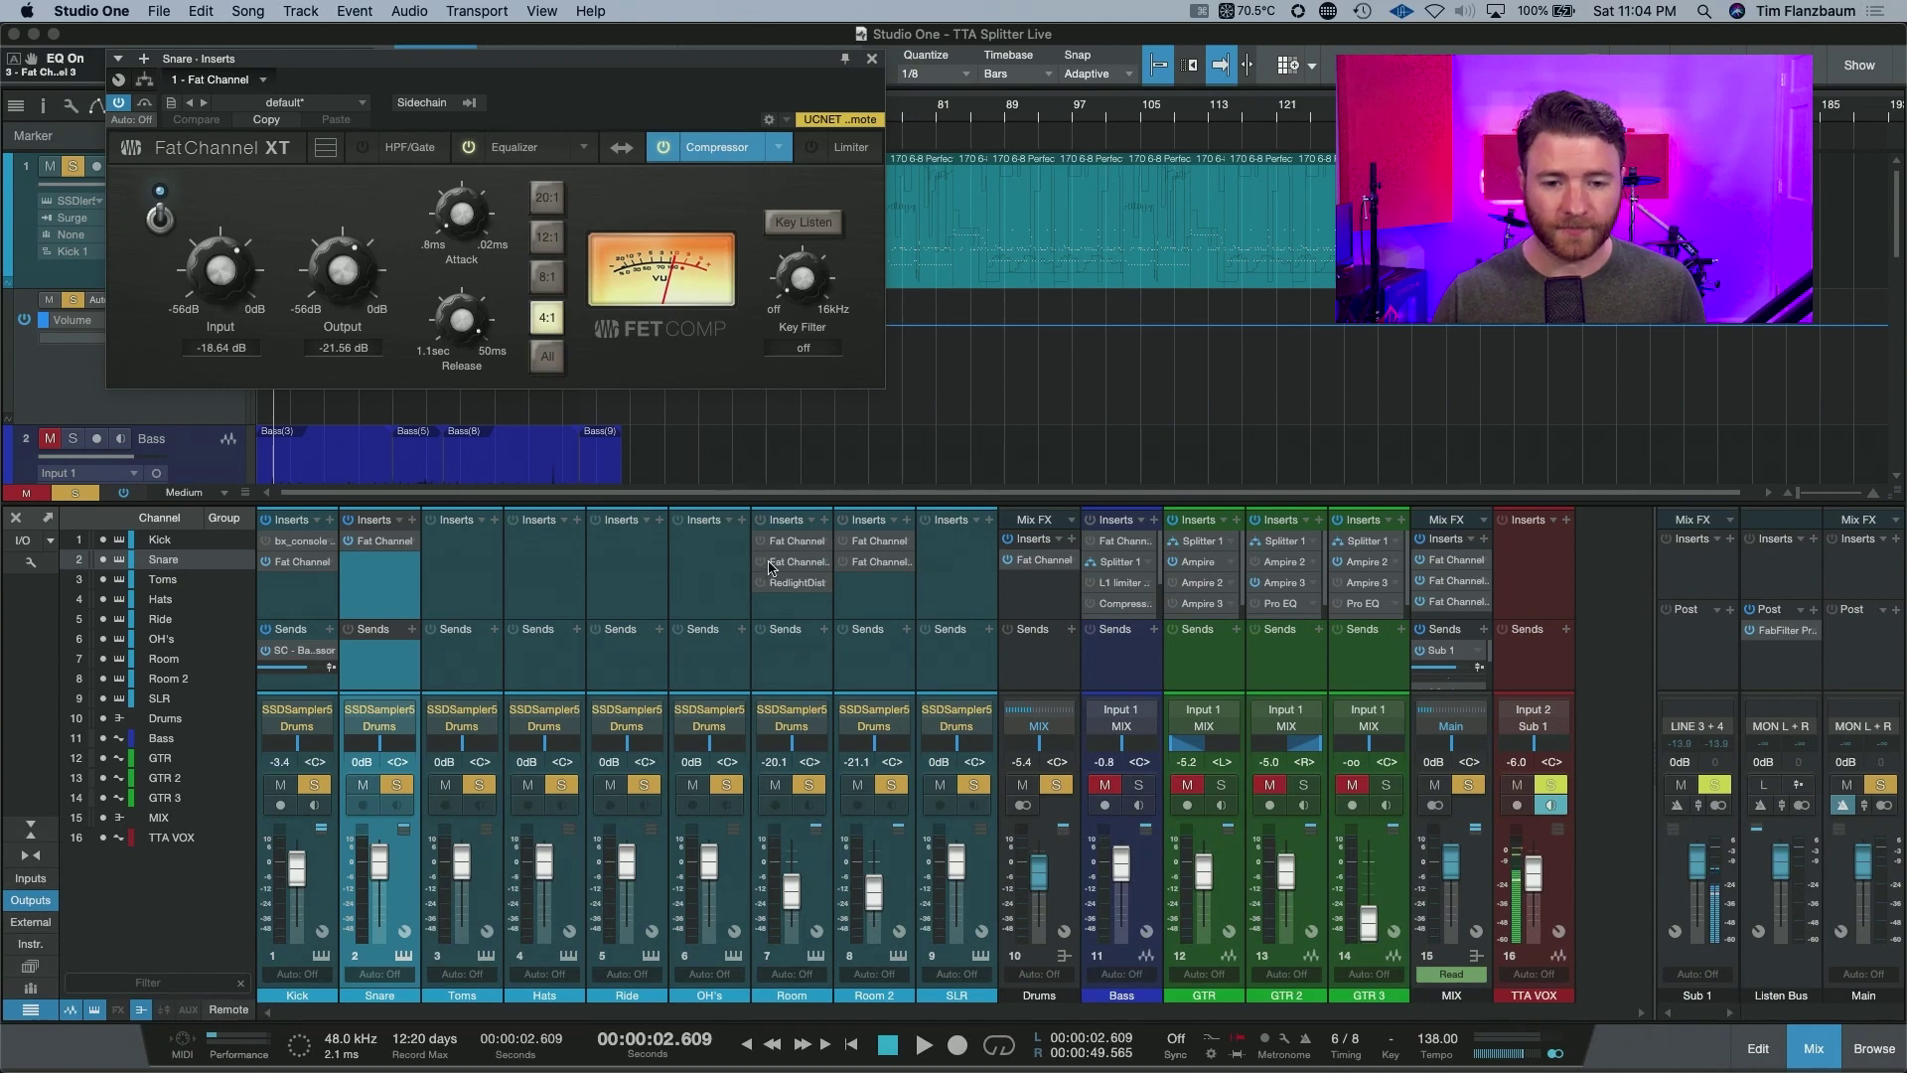
Open the Room channel's first Fat Channel on its FET Comp and activate the plug-in while the drums play
click(811, 671)
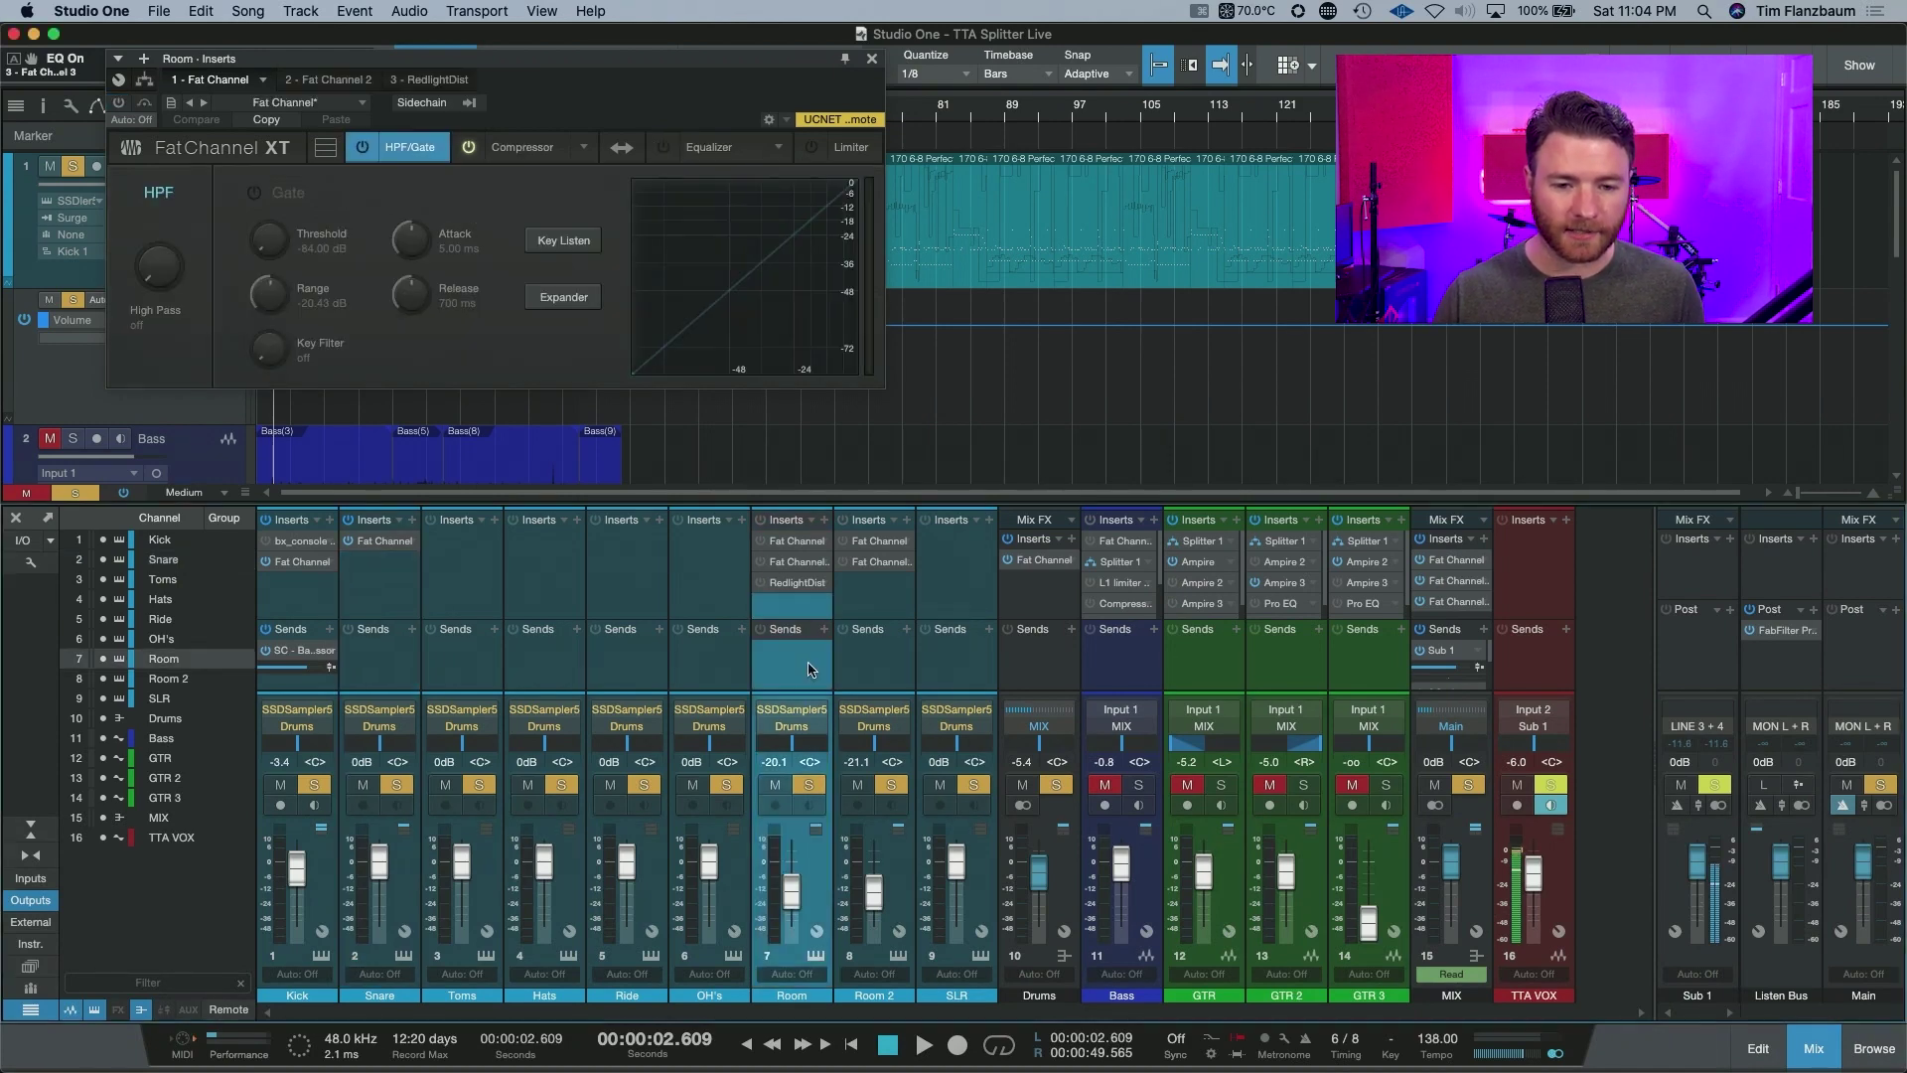
click(523, 149)
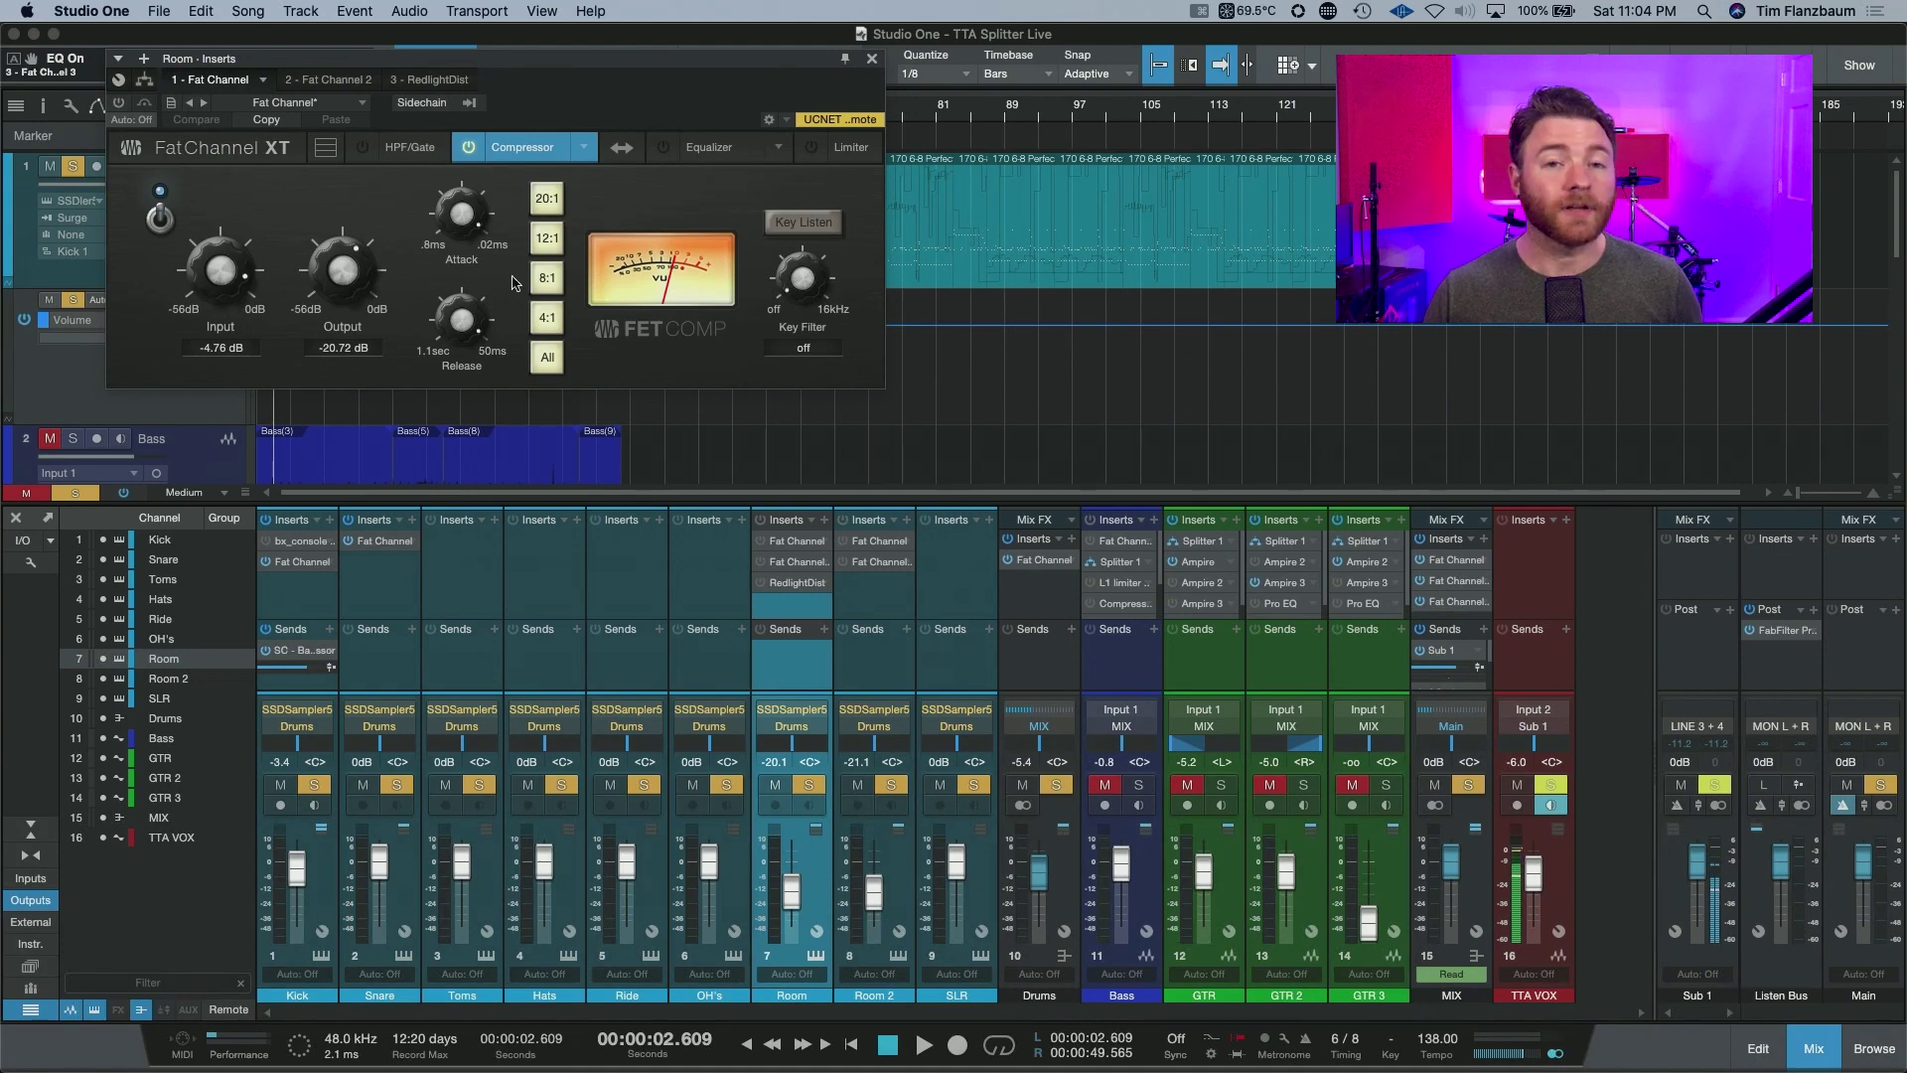
key(space)
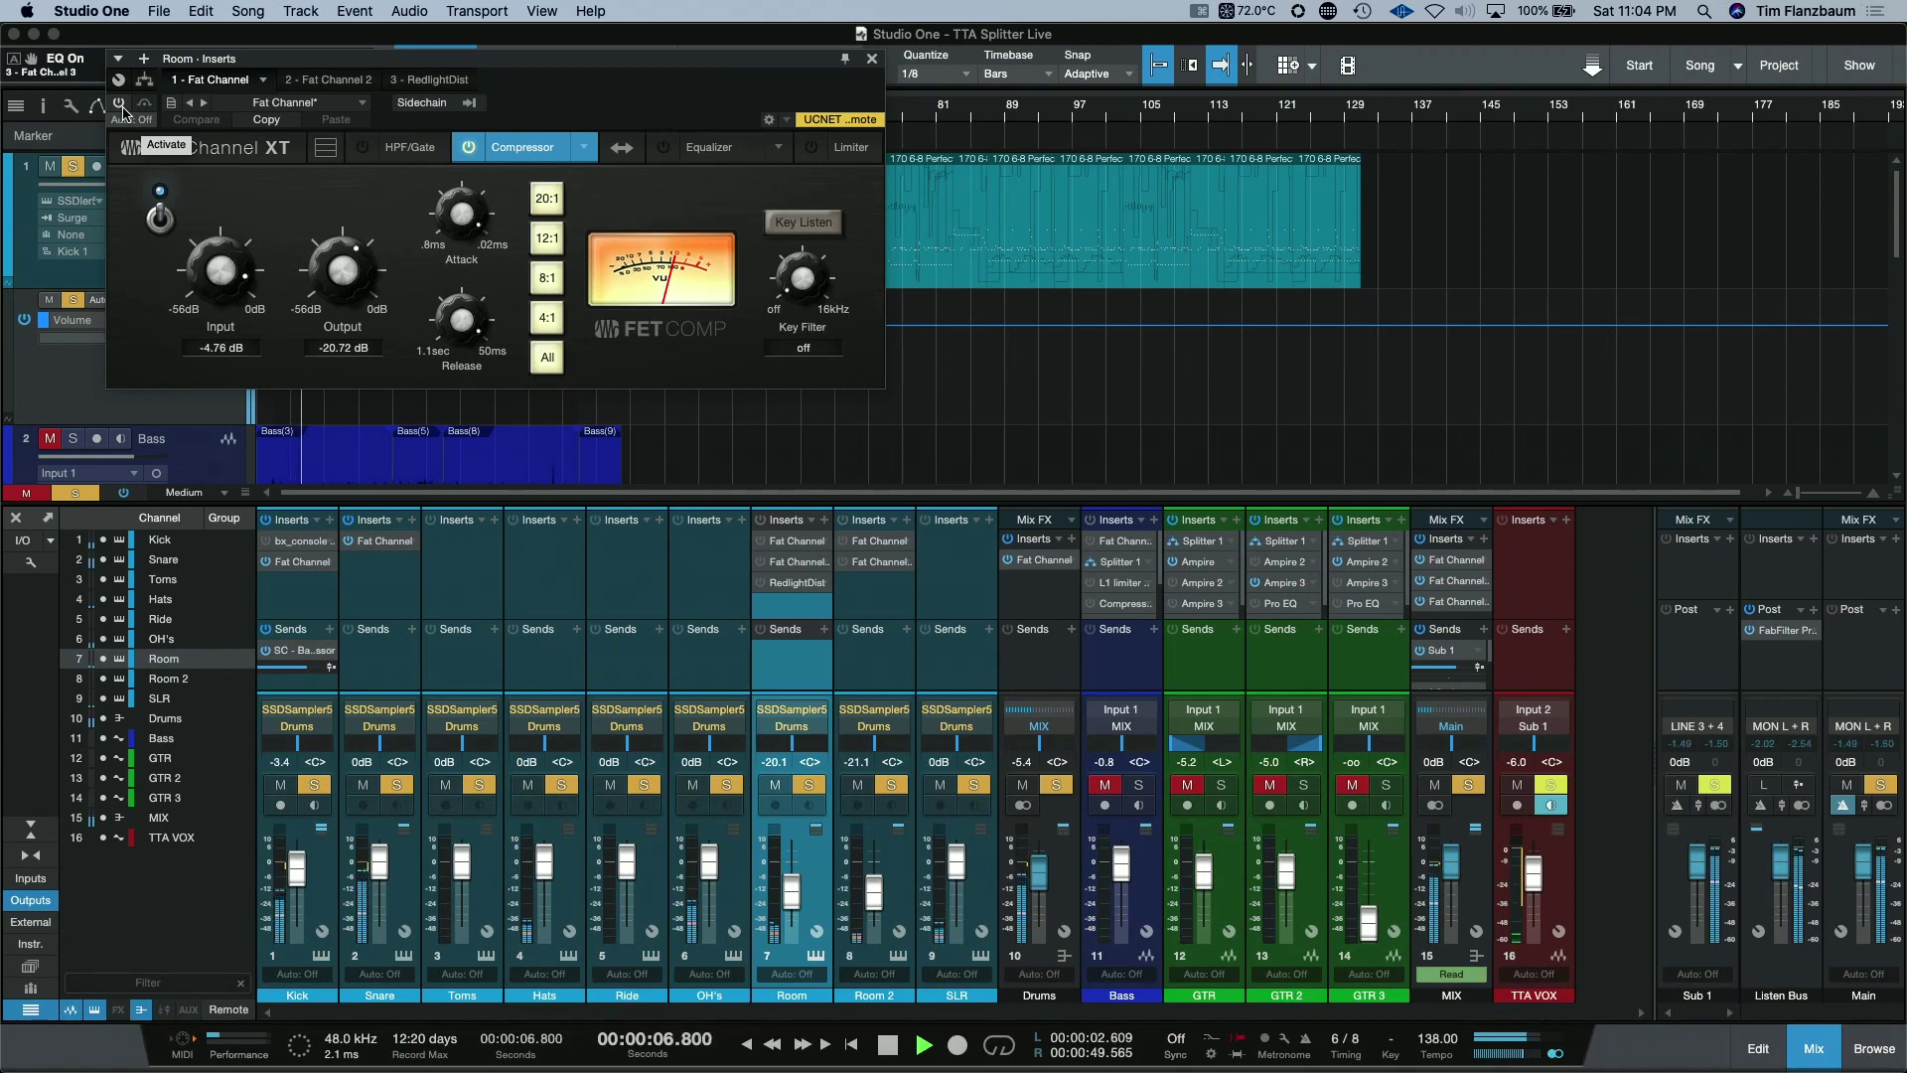
click(119, 103)
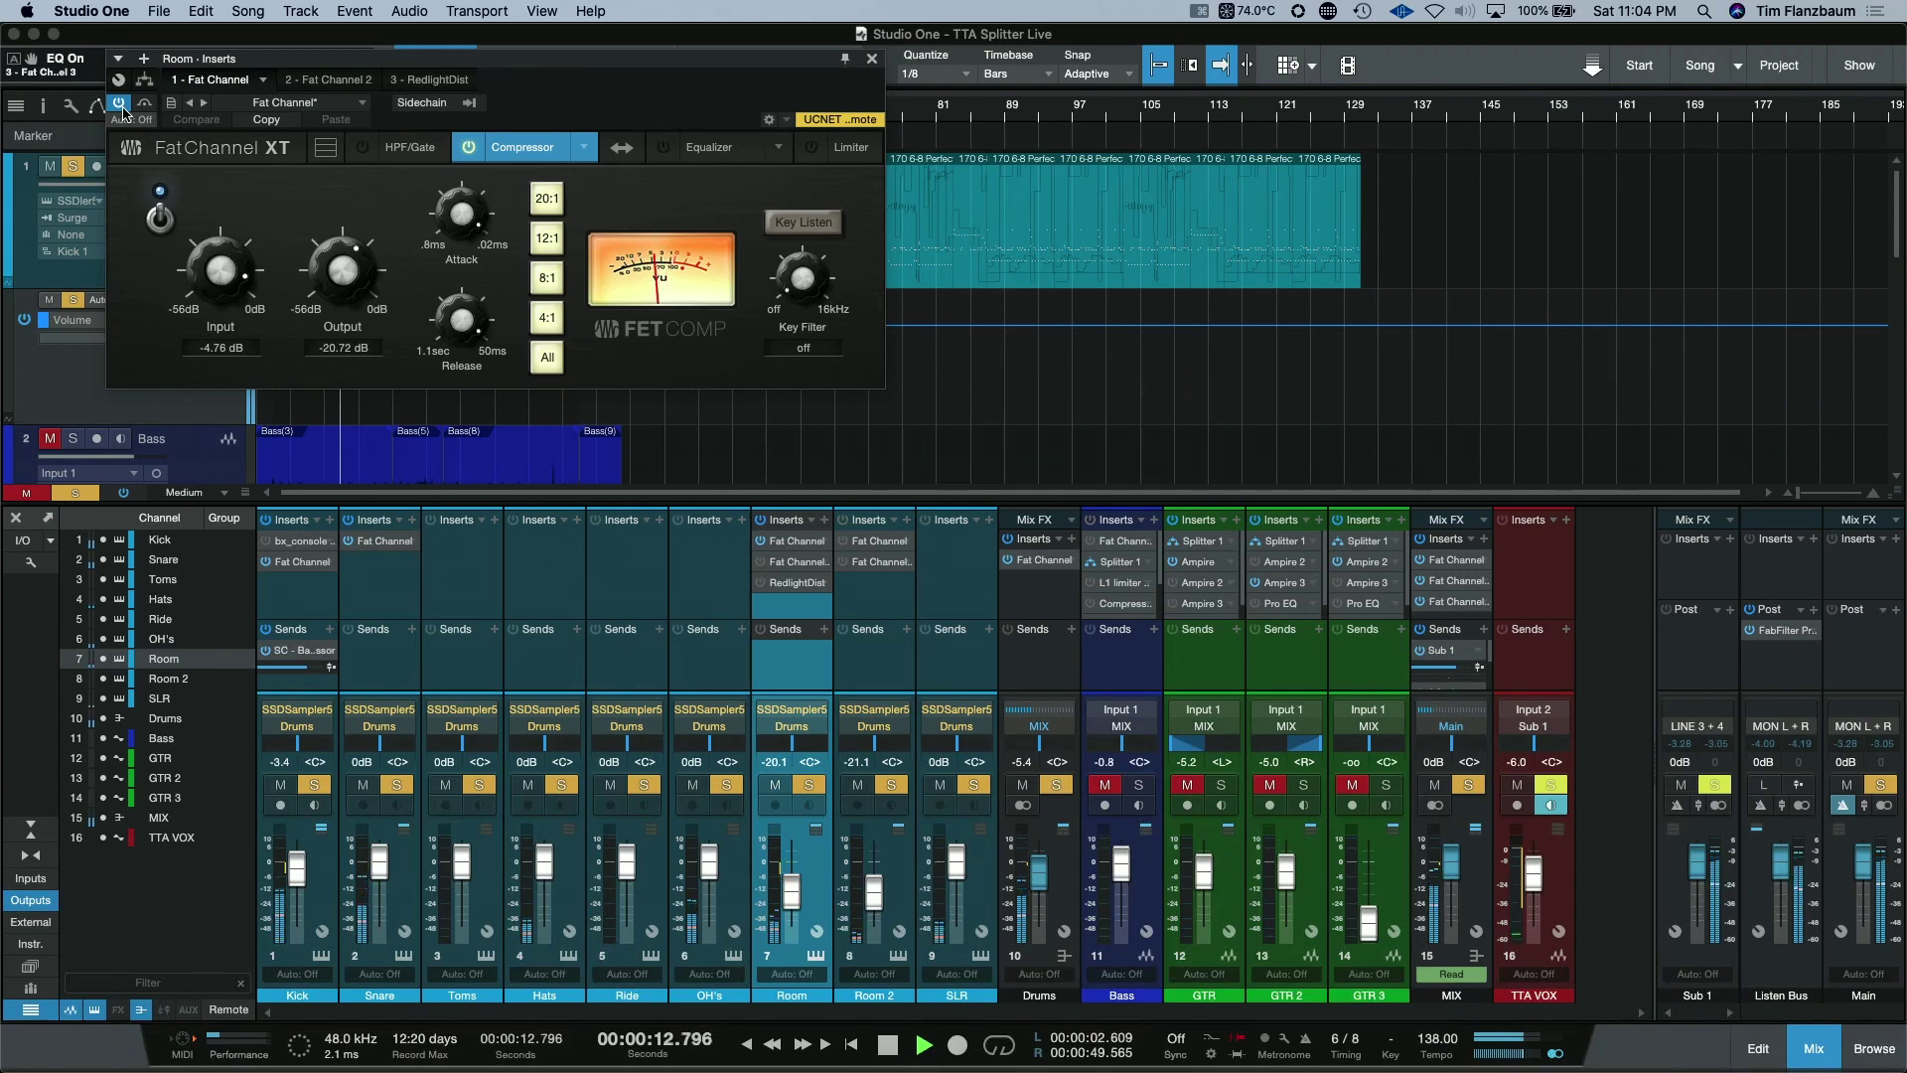
key(space)
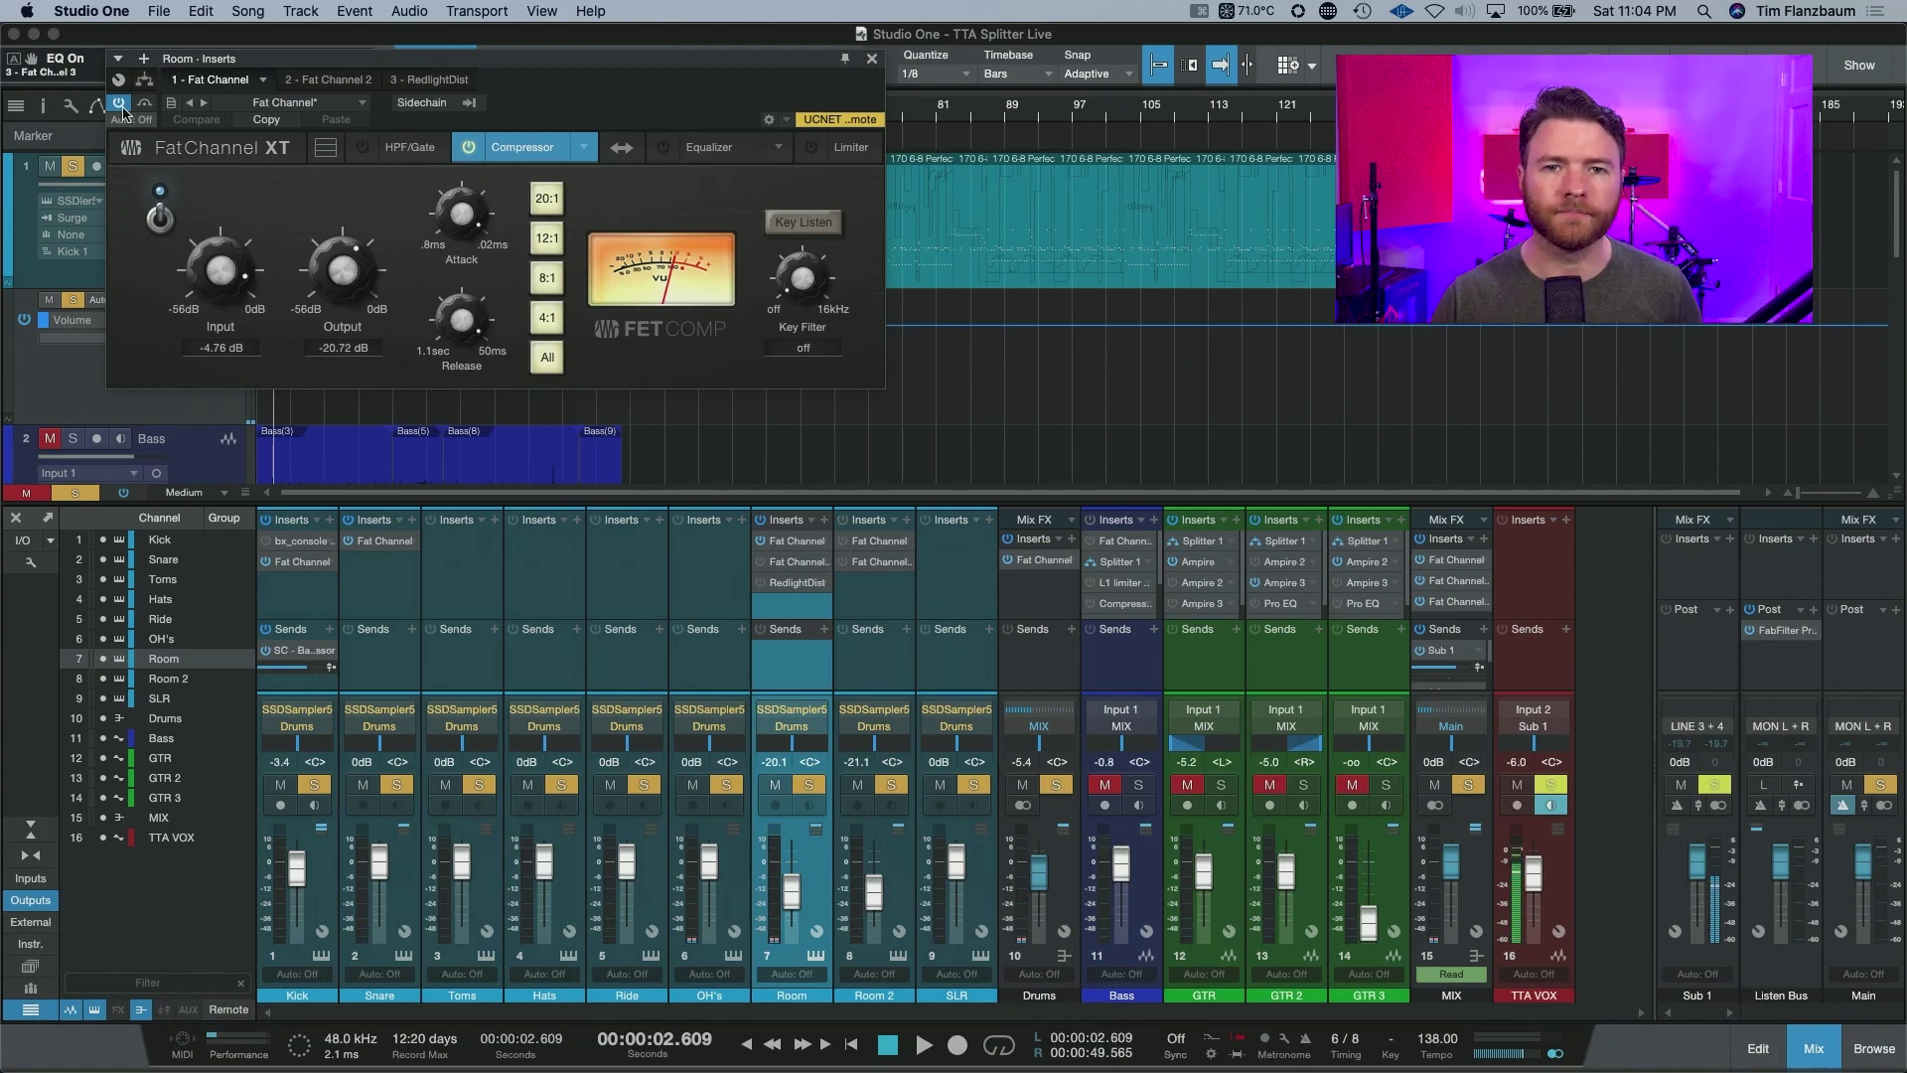
Show the FET Comp in the Room channel's second Fat Channel and activate that plug-in during playback
click(338, 83)
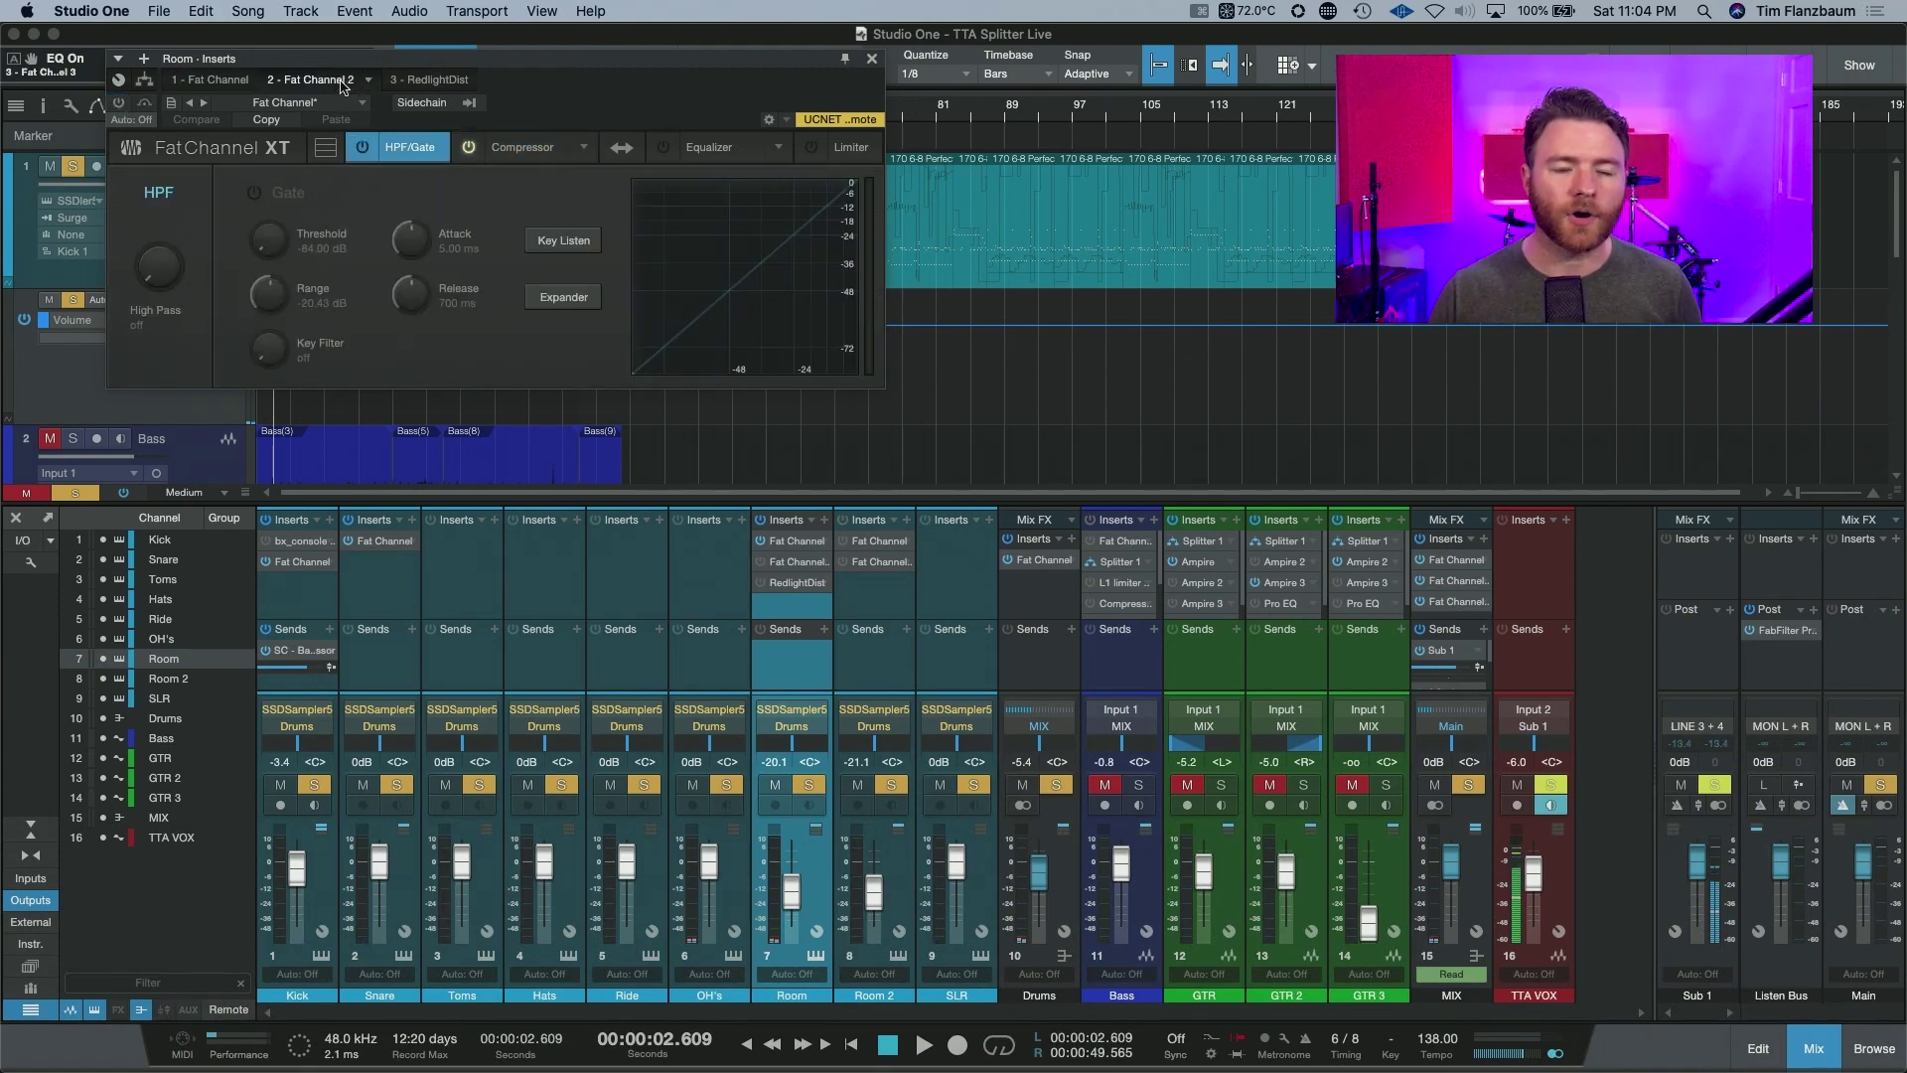
click(523, 148)
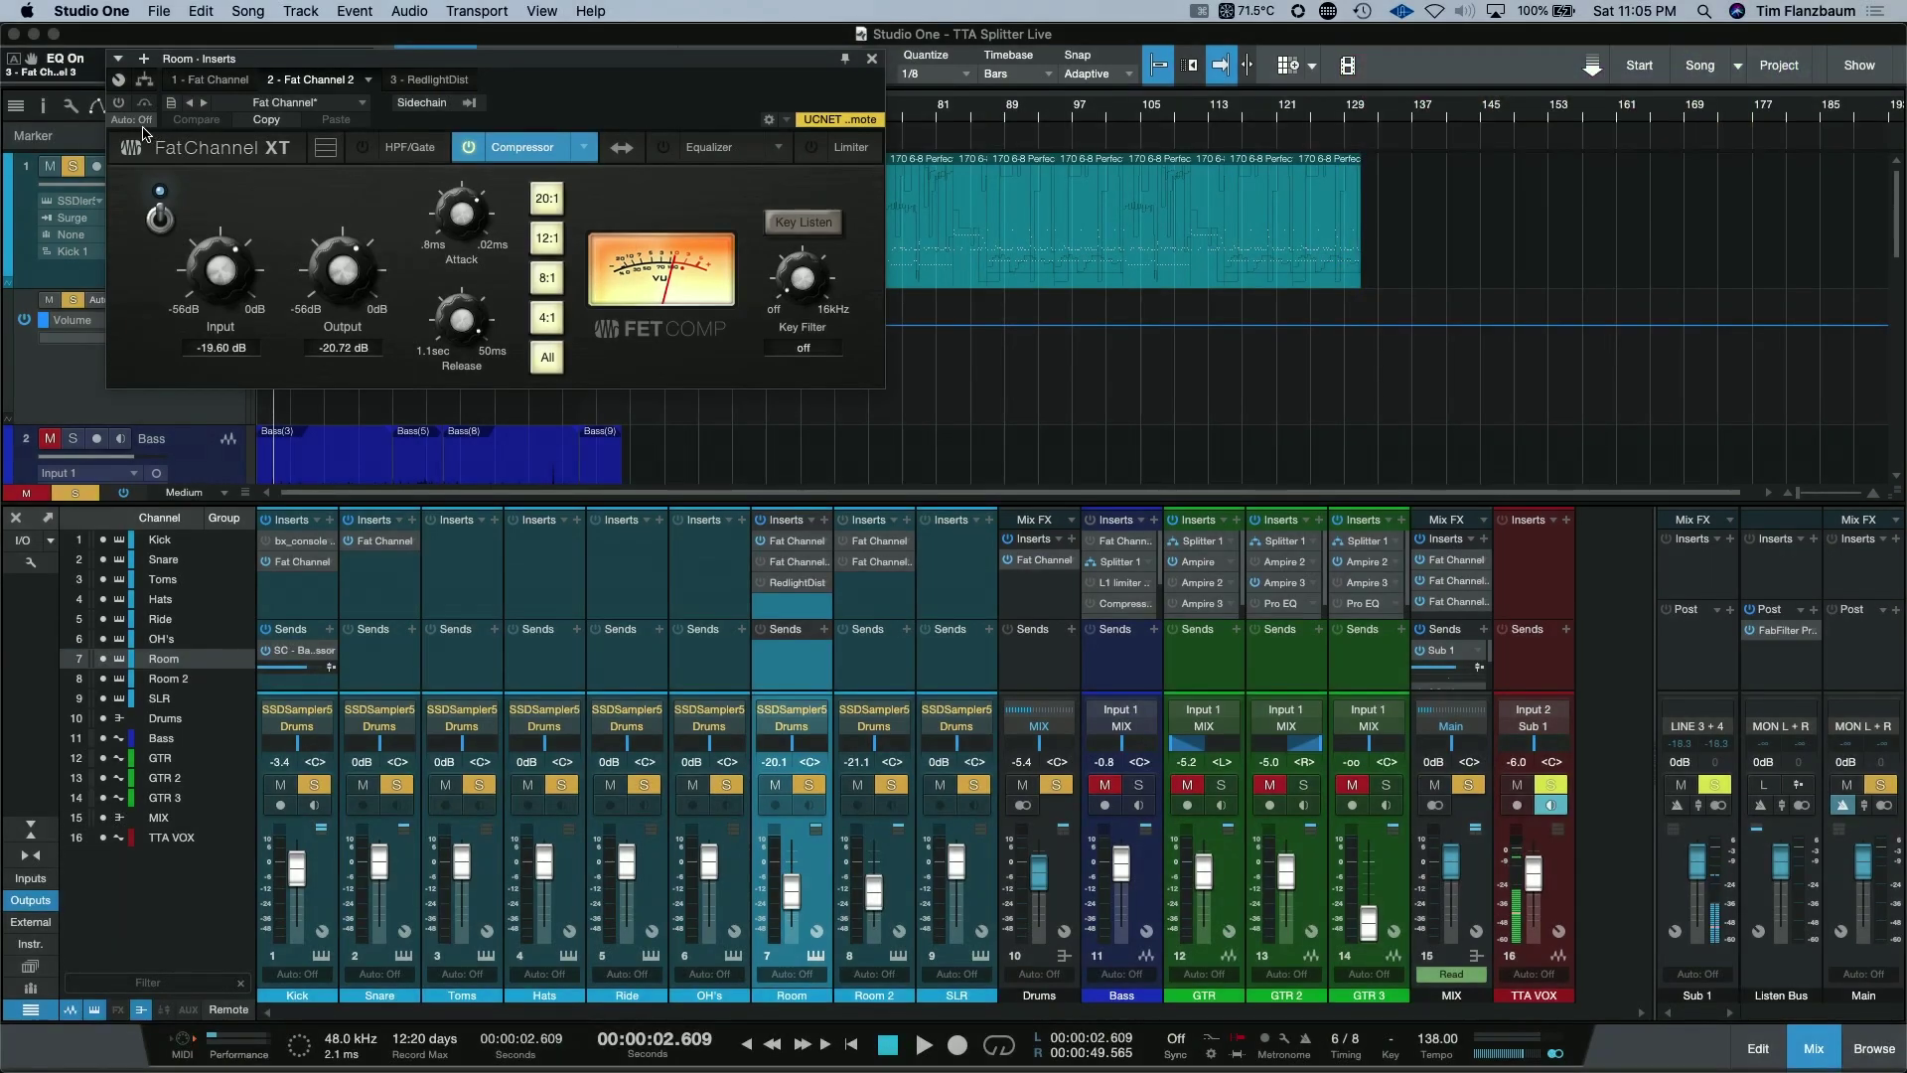
key(space)
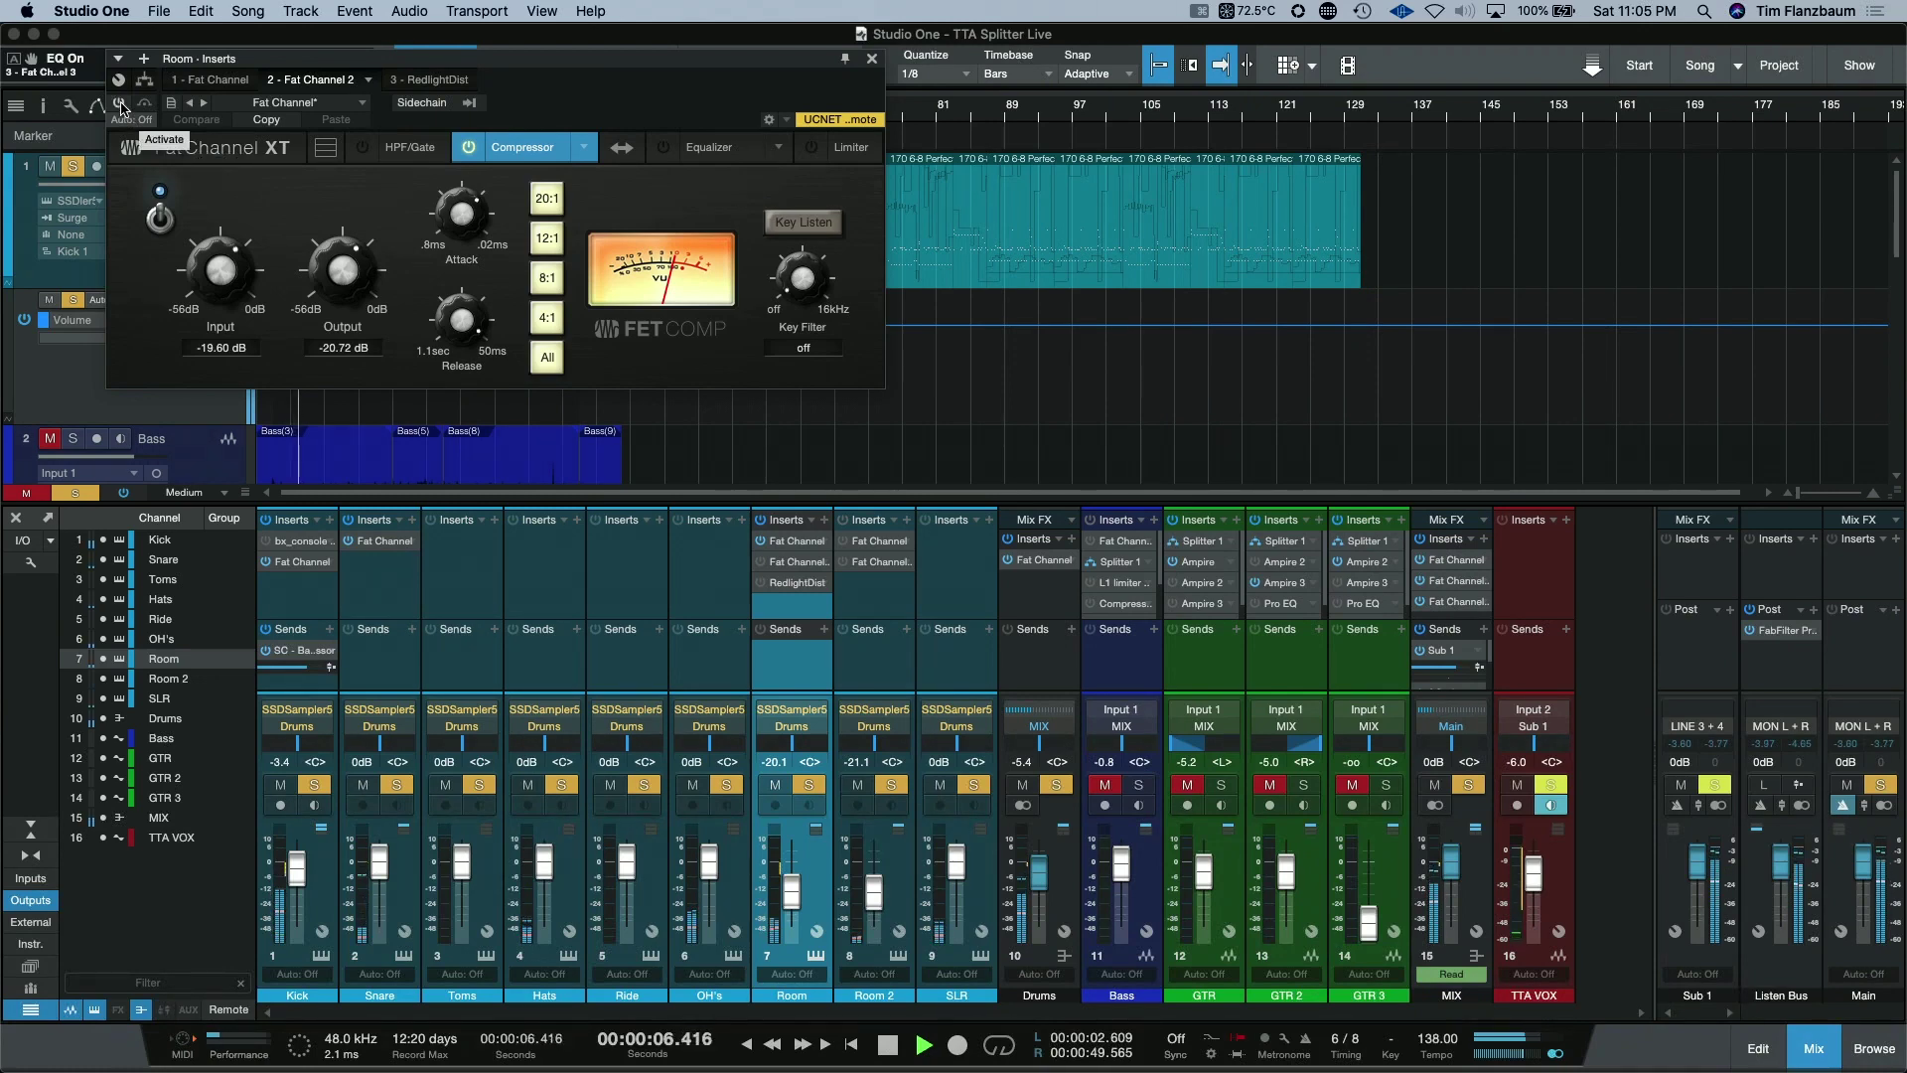
click(119, 103)
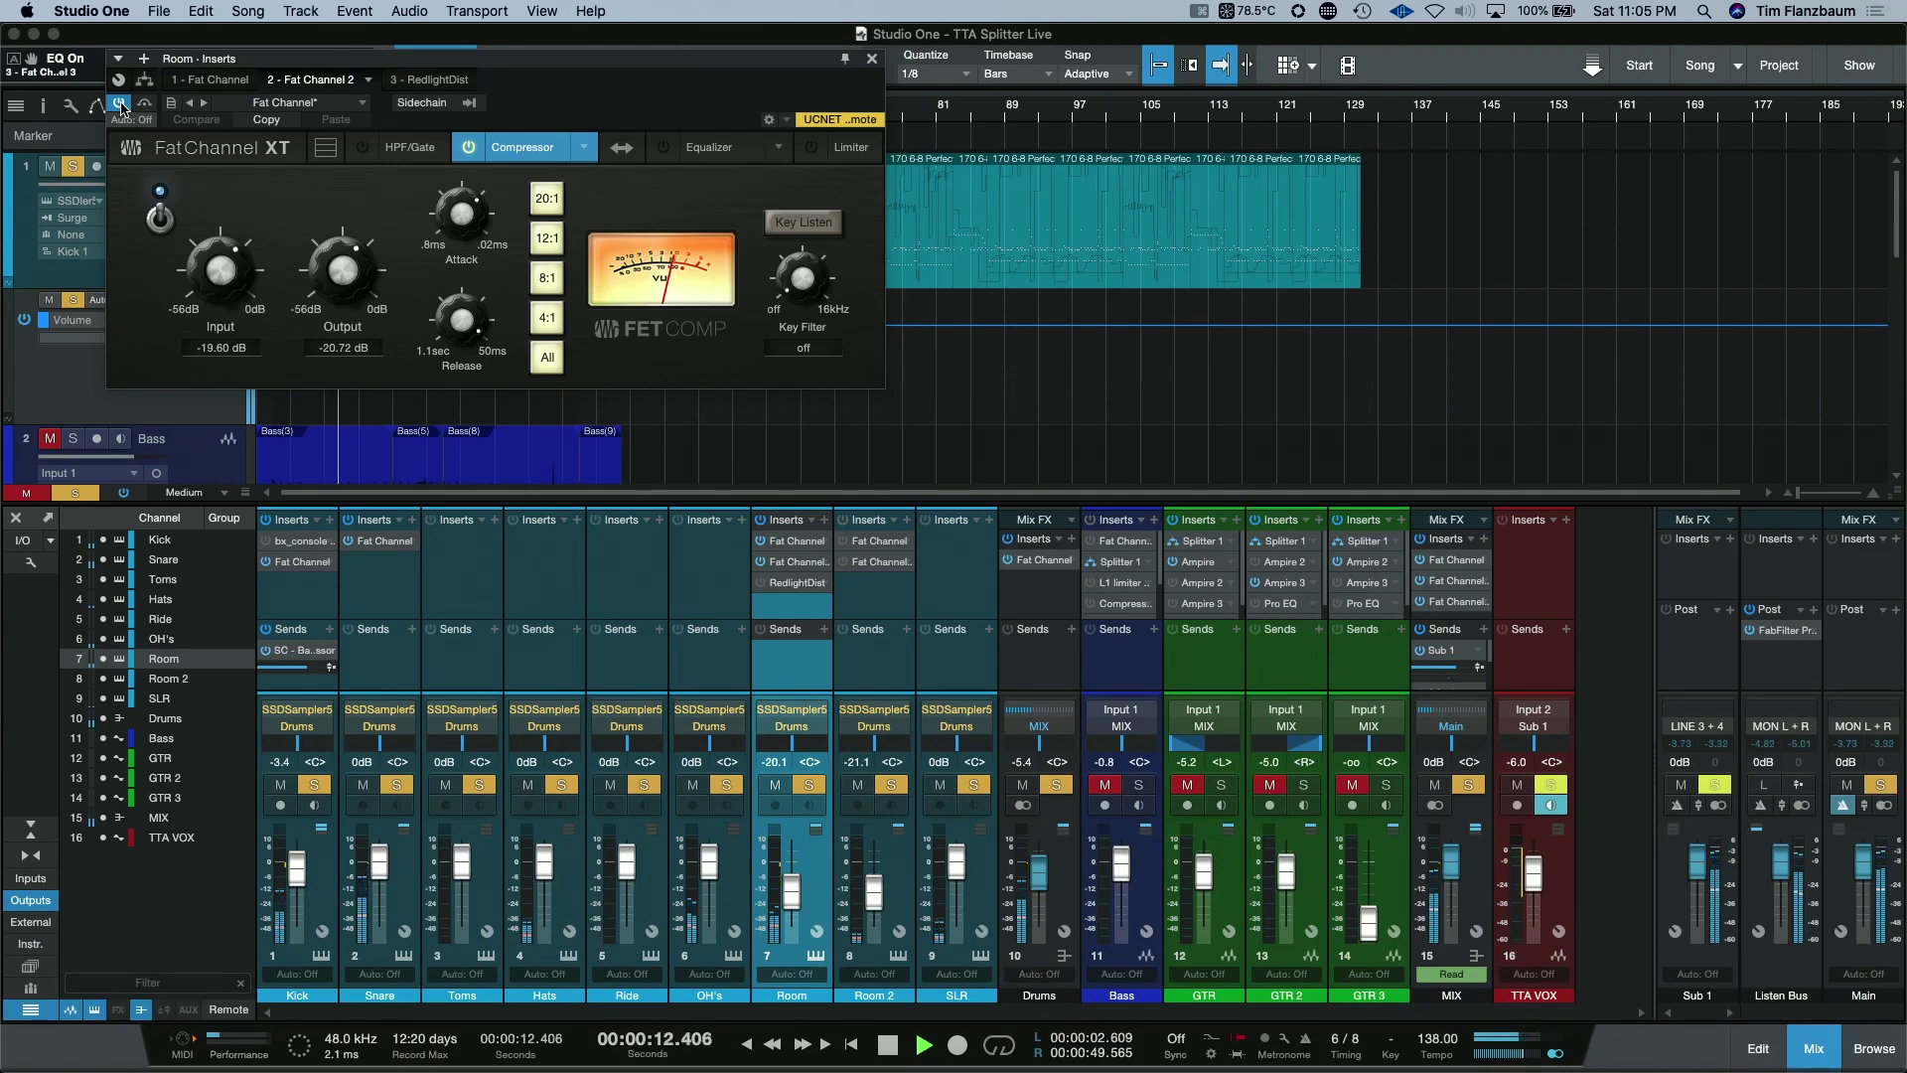
key(space)
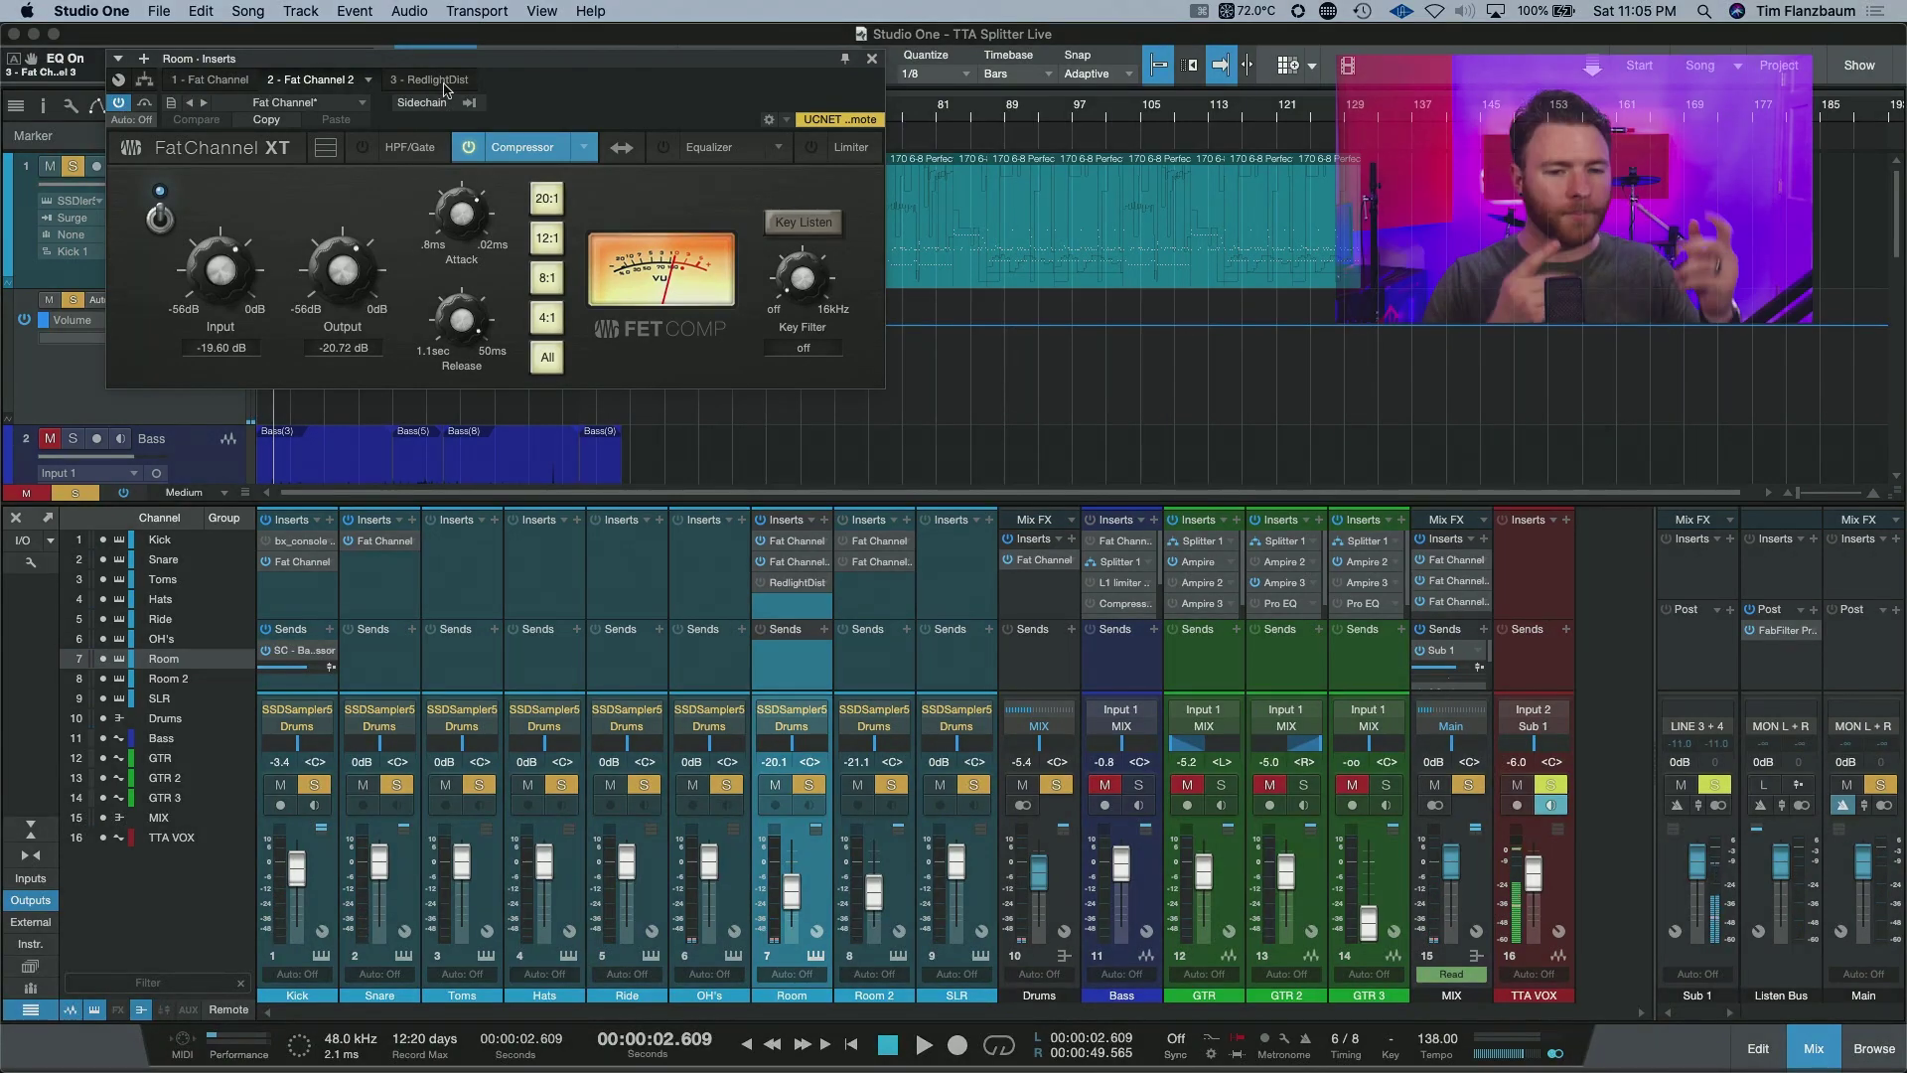
Open the Room channel's RedlightDist and activate the distortion while the drums play
click(437, 80)
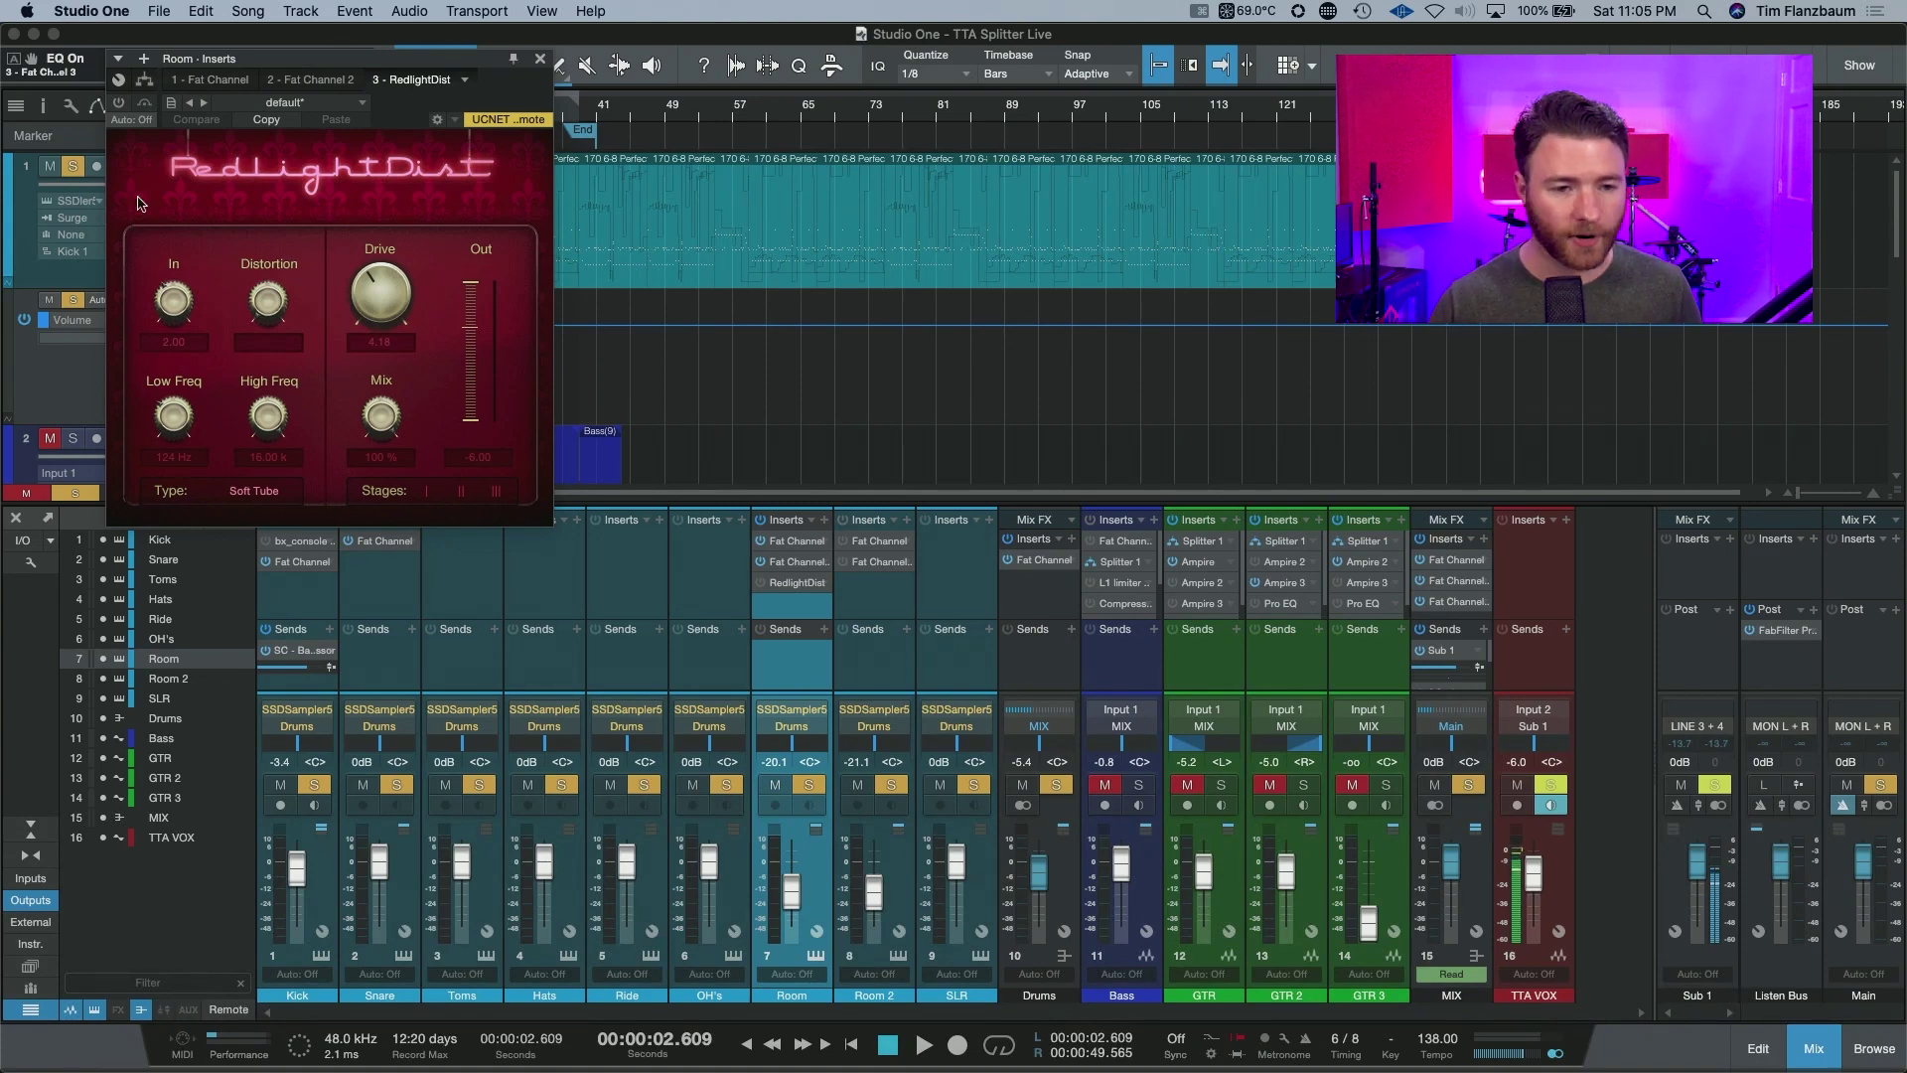
key(space)
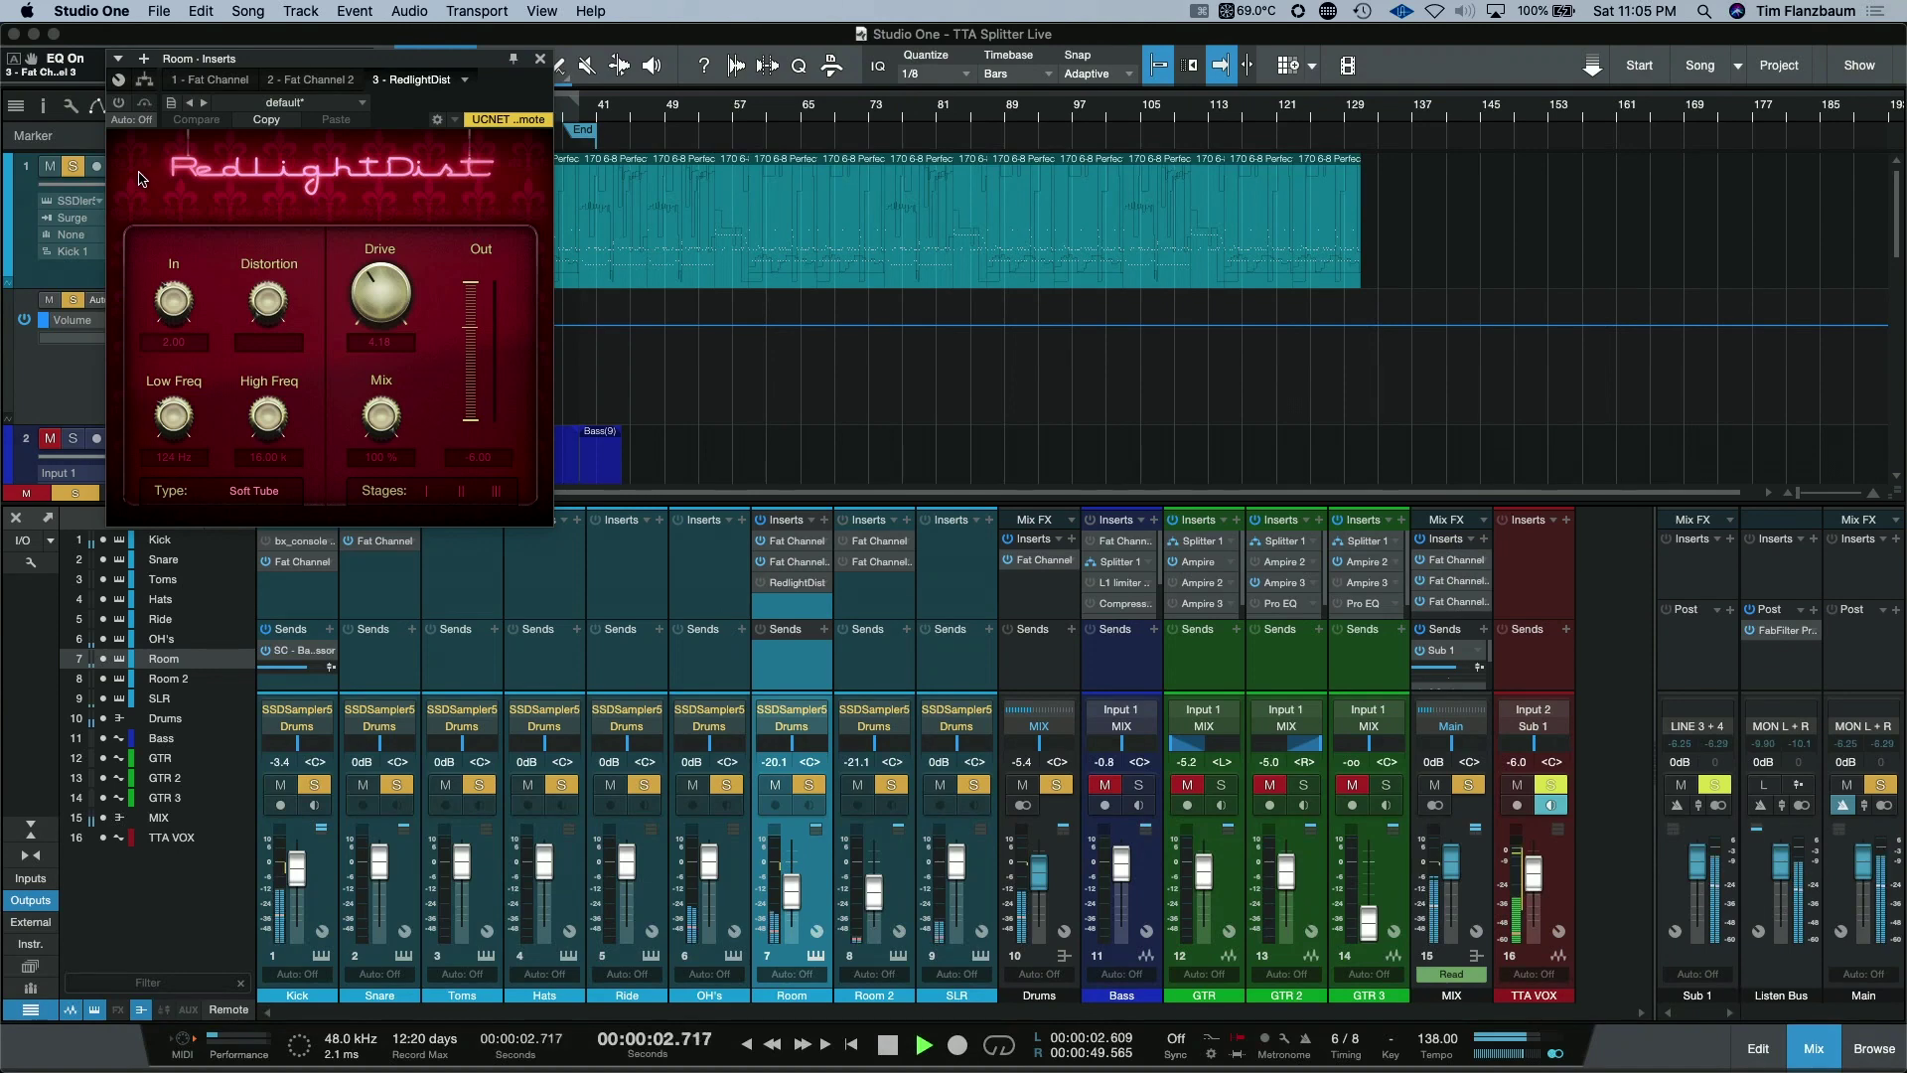
click(118, 103)
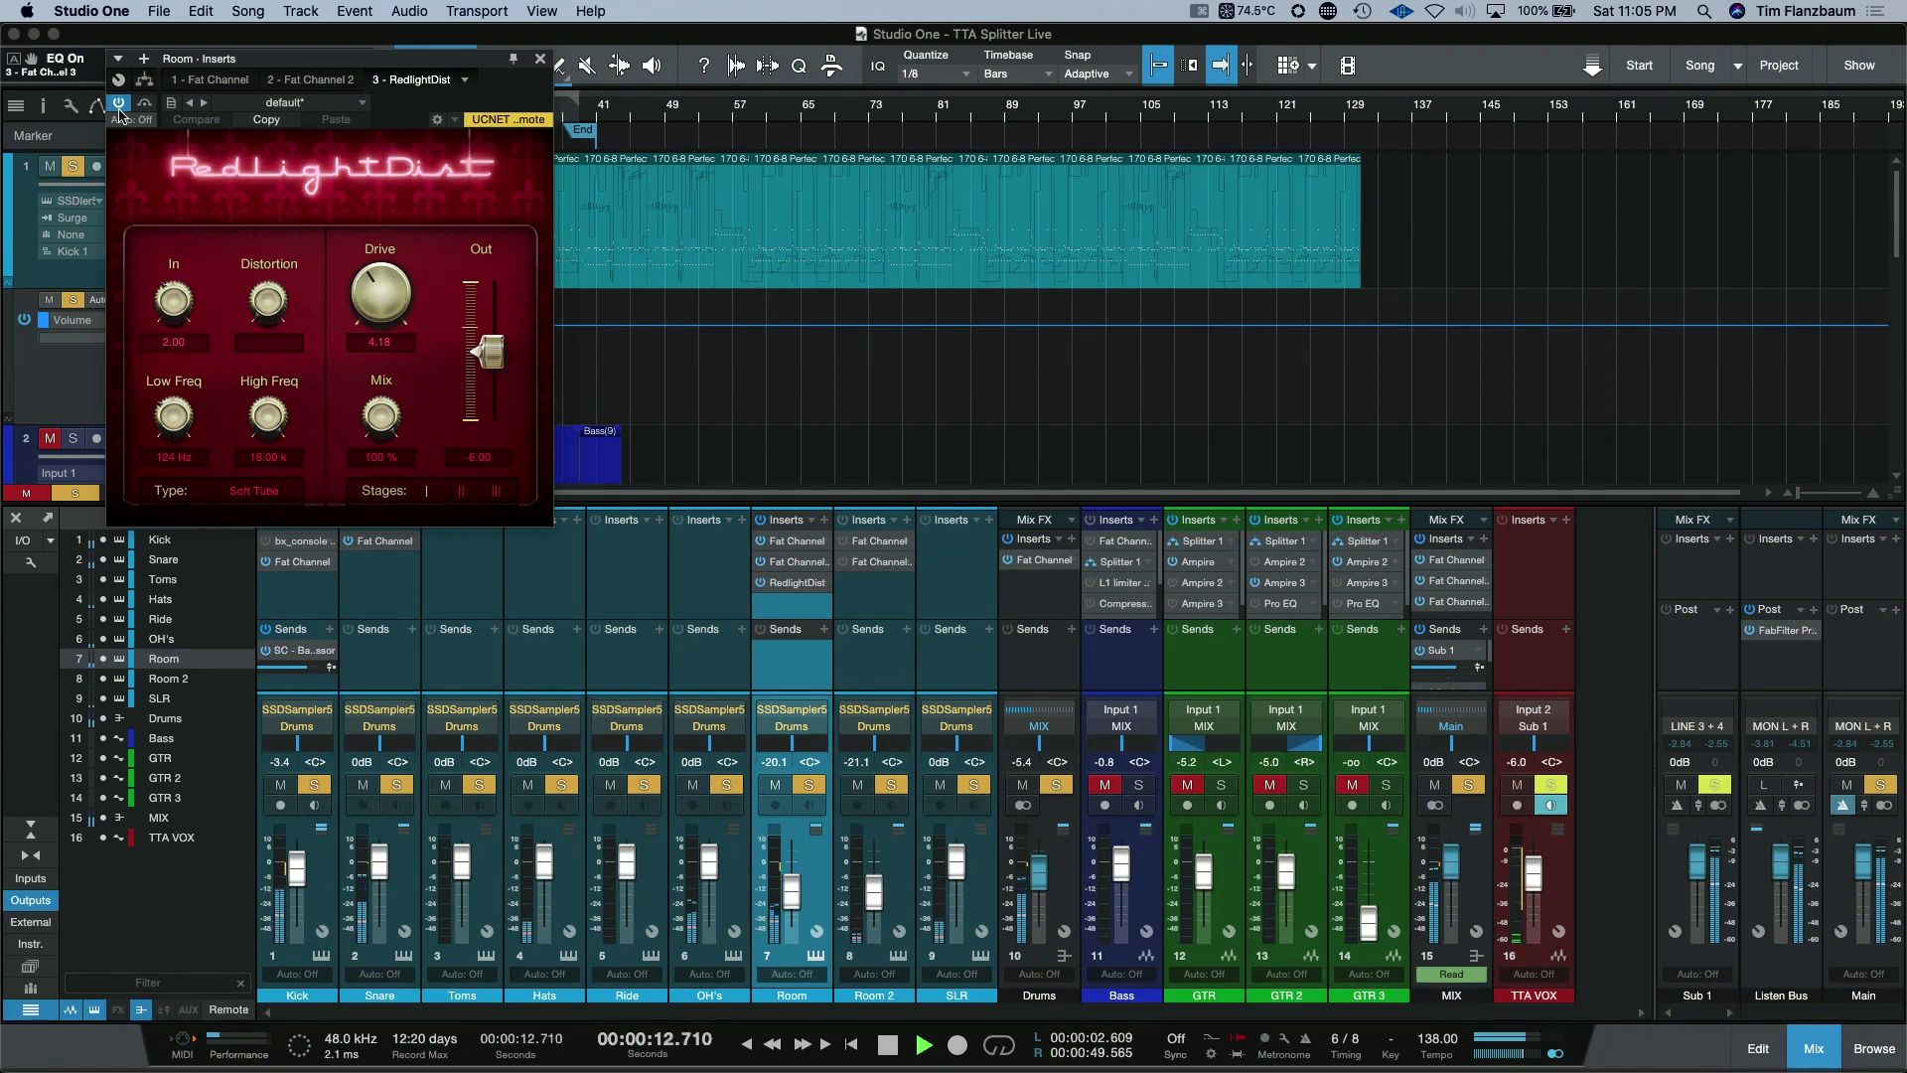
key(space)
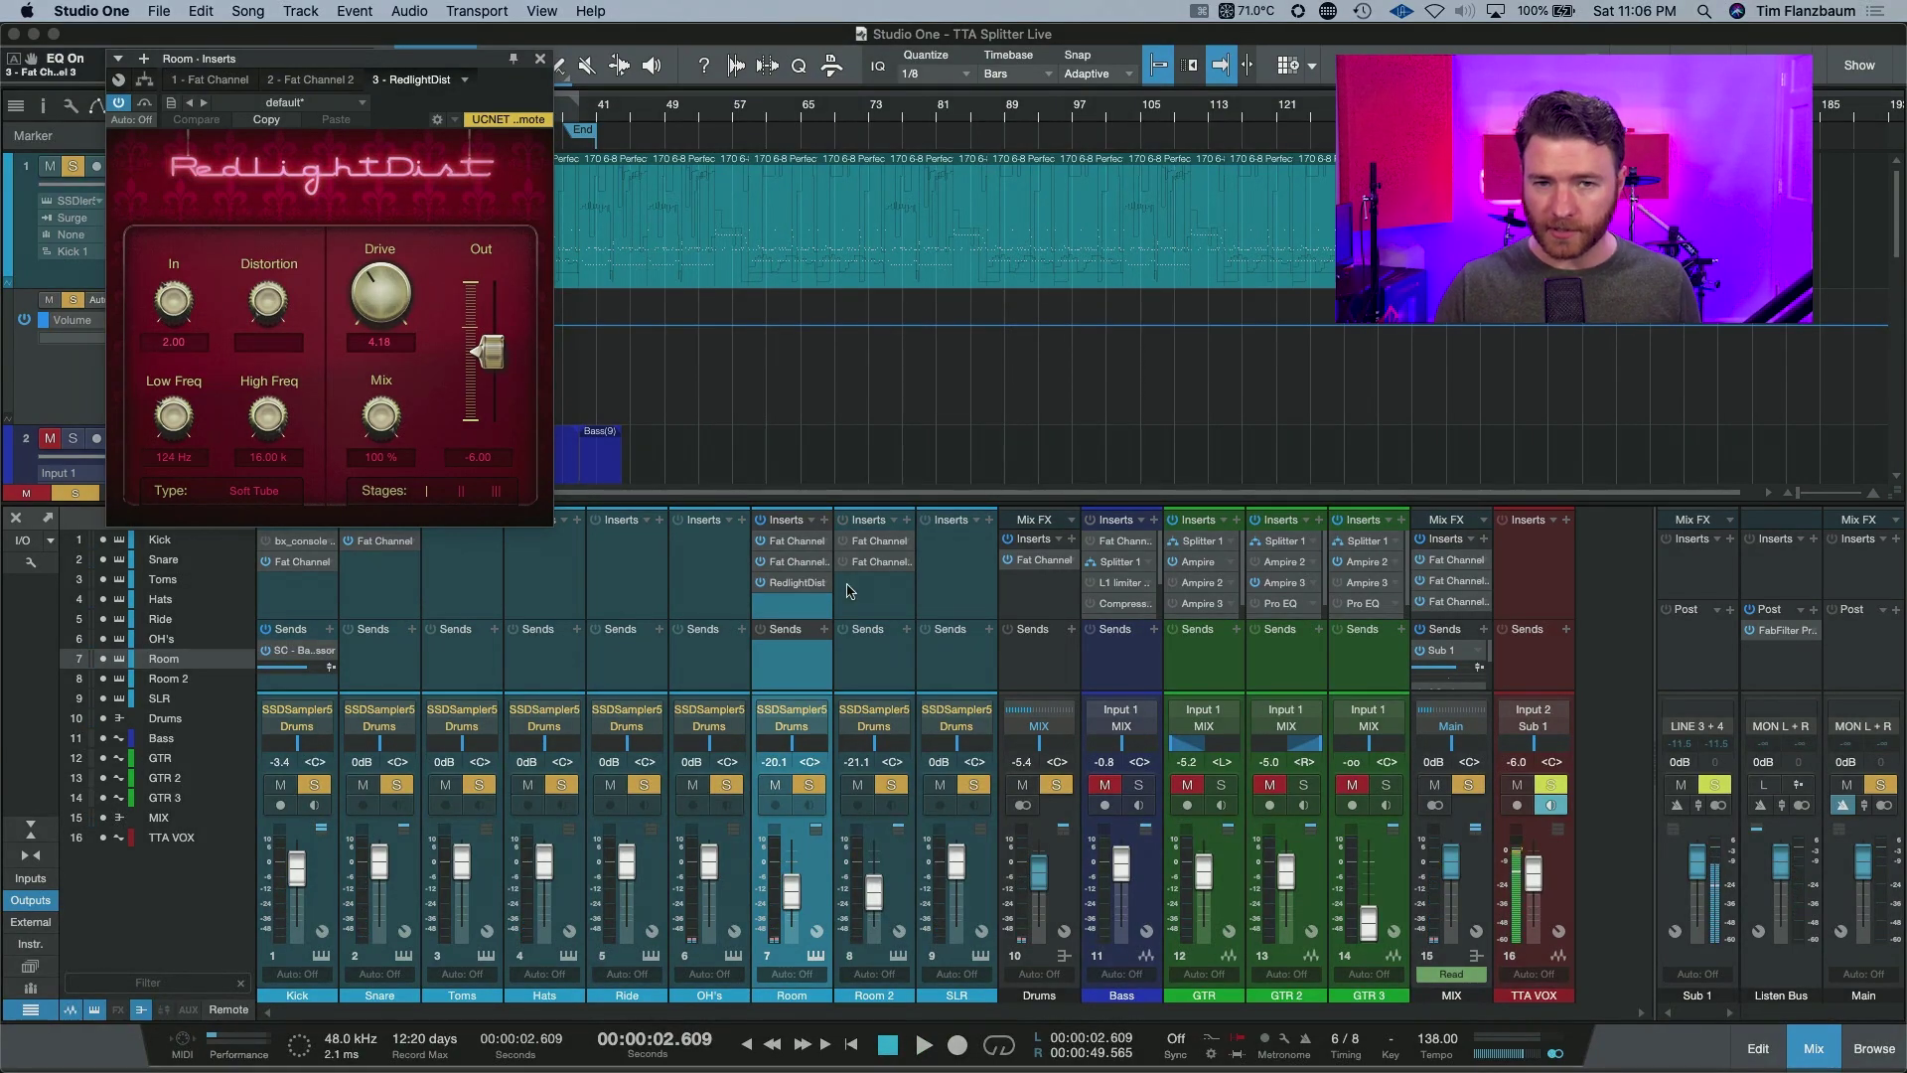
Review the equalizer and FET Comp in Room 2's first Fat Channel, and activate the plug-in during playback
click(864, 592)
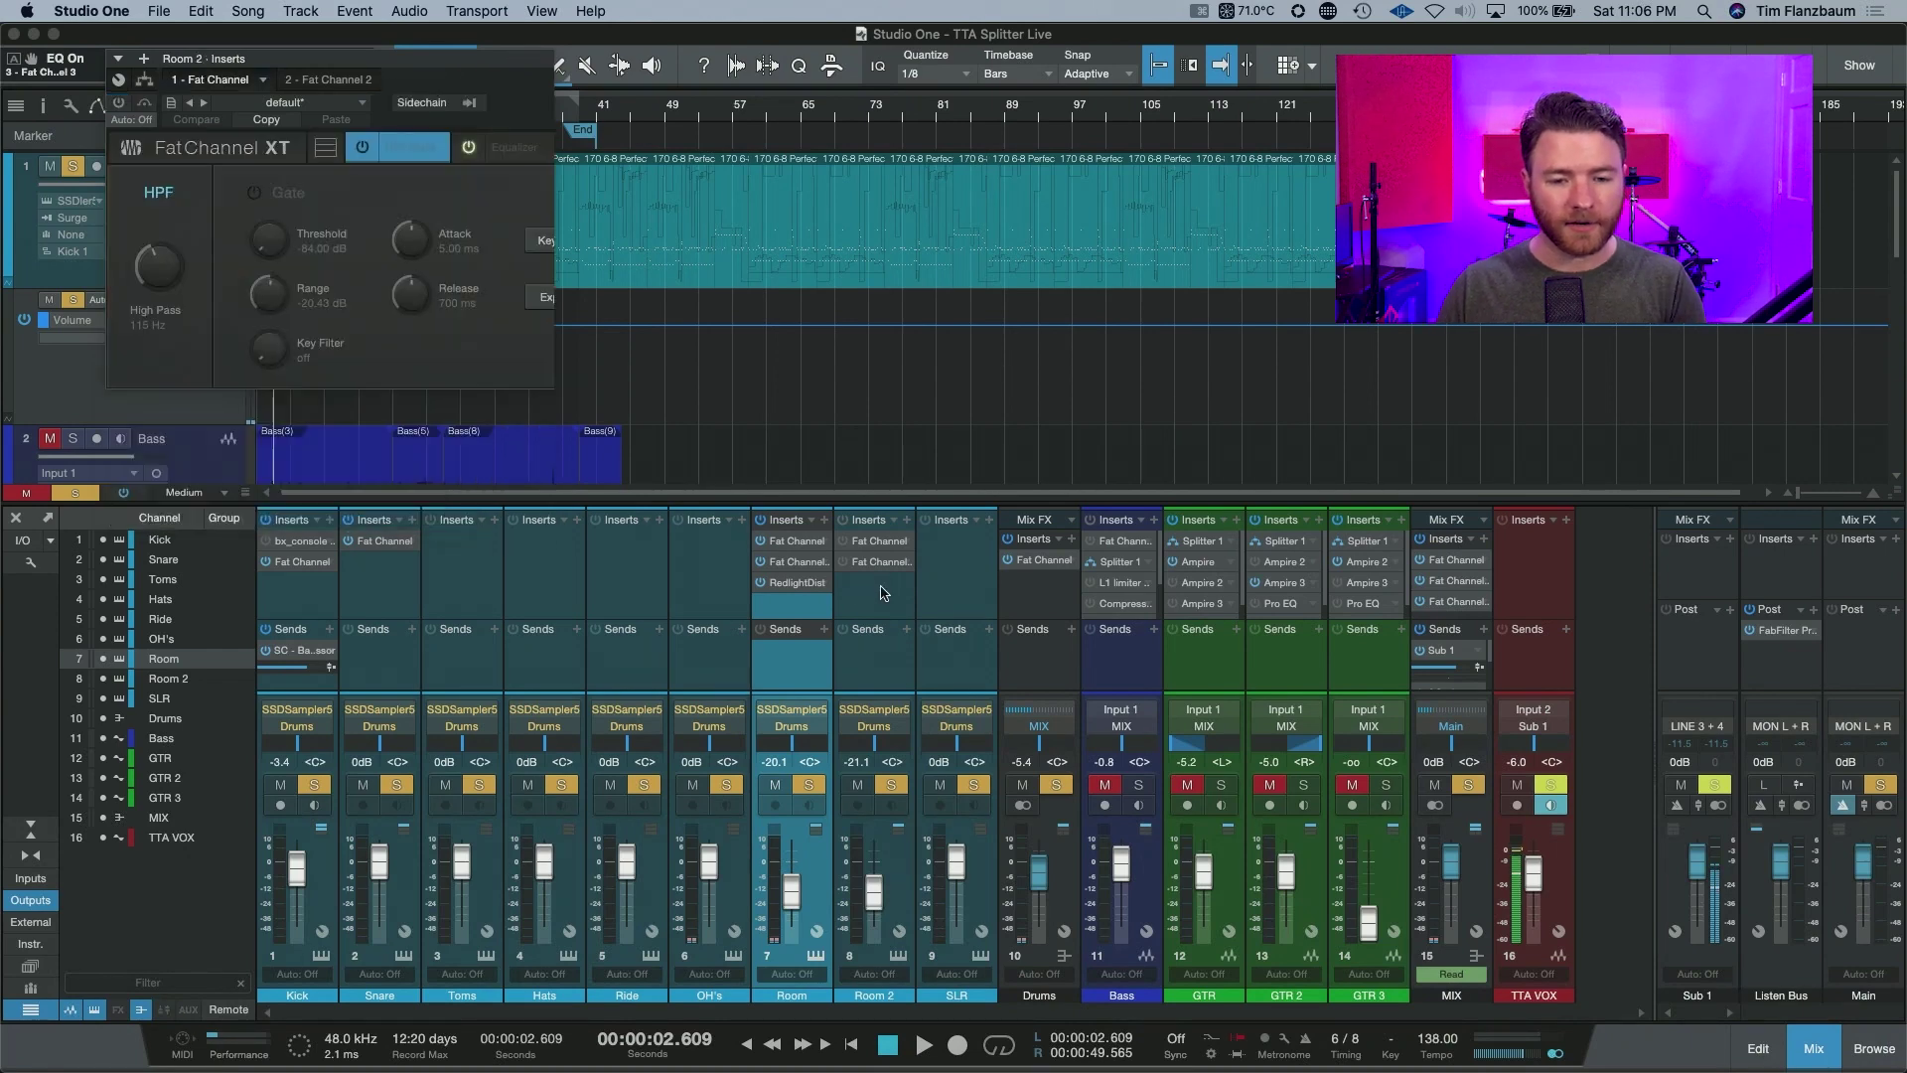
click(513, 149)
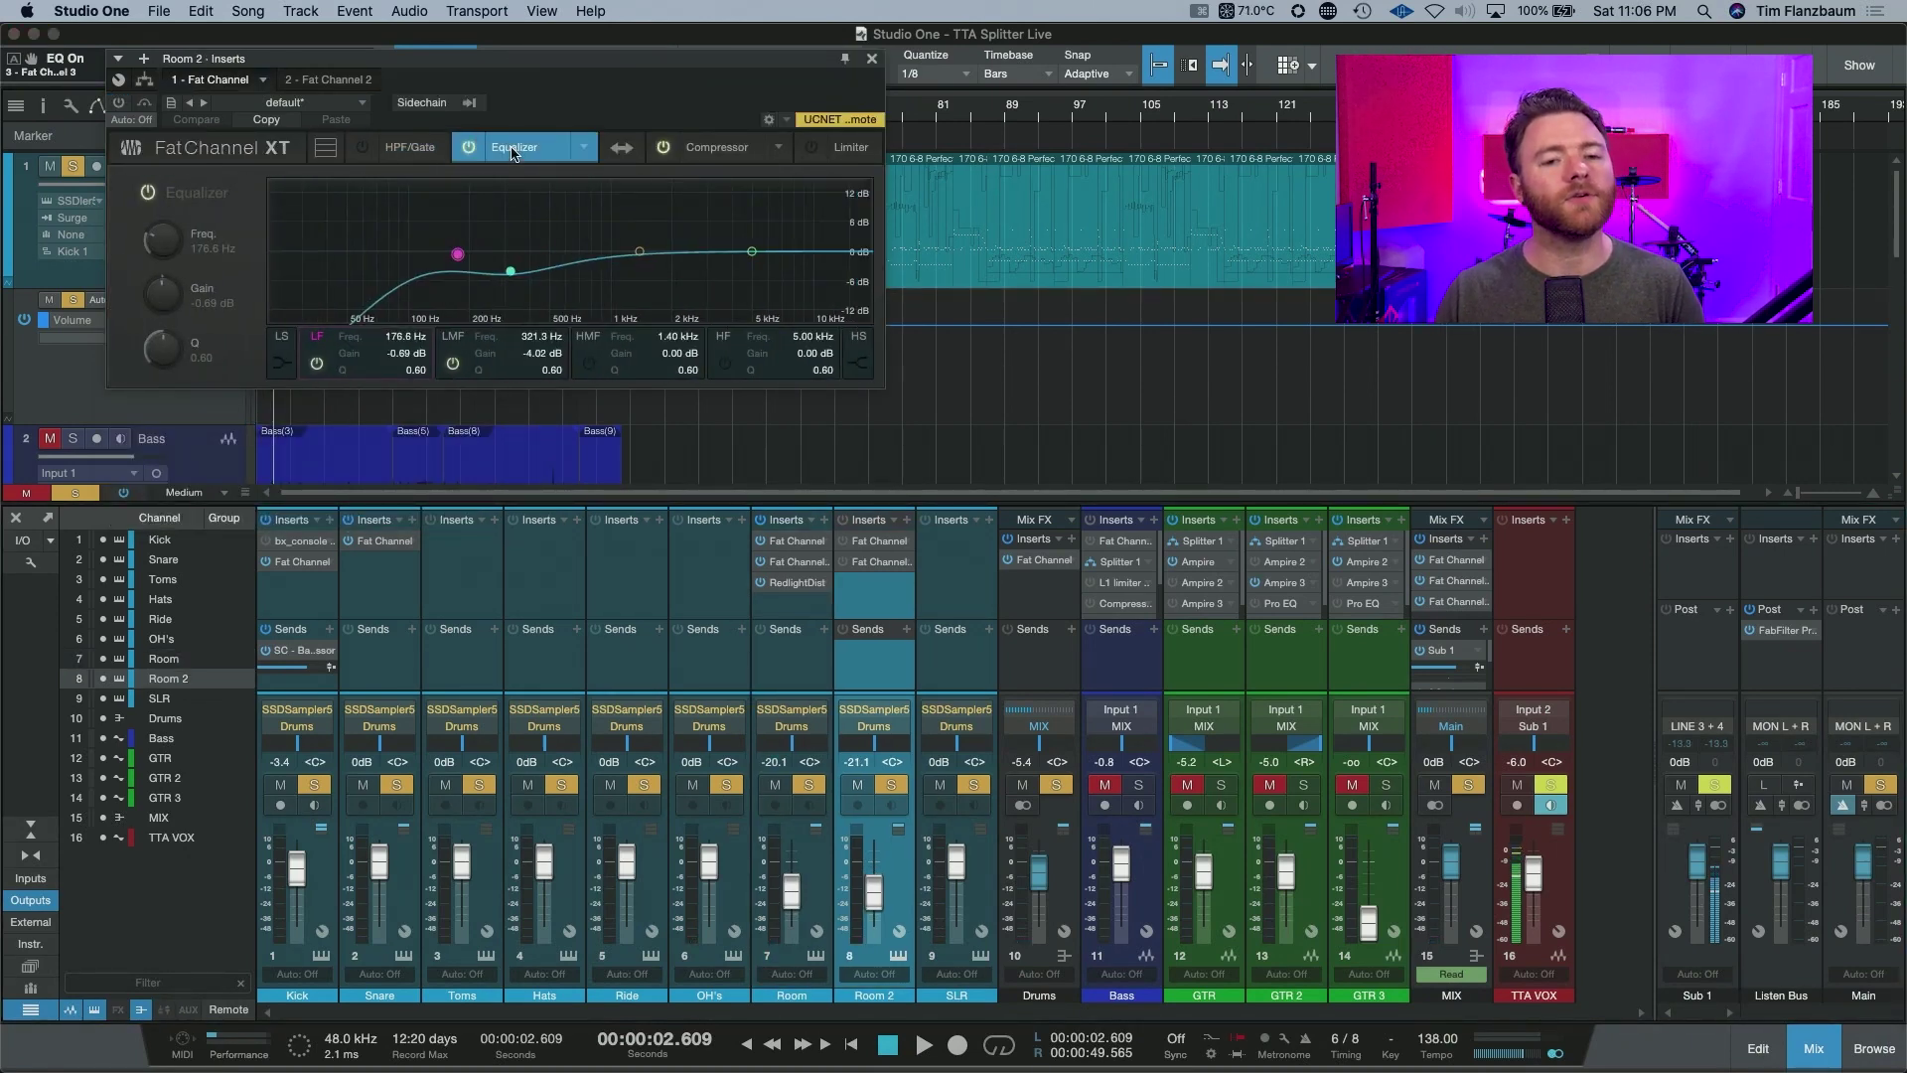
click(708, 149)
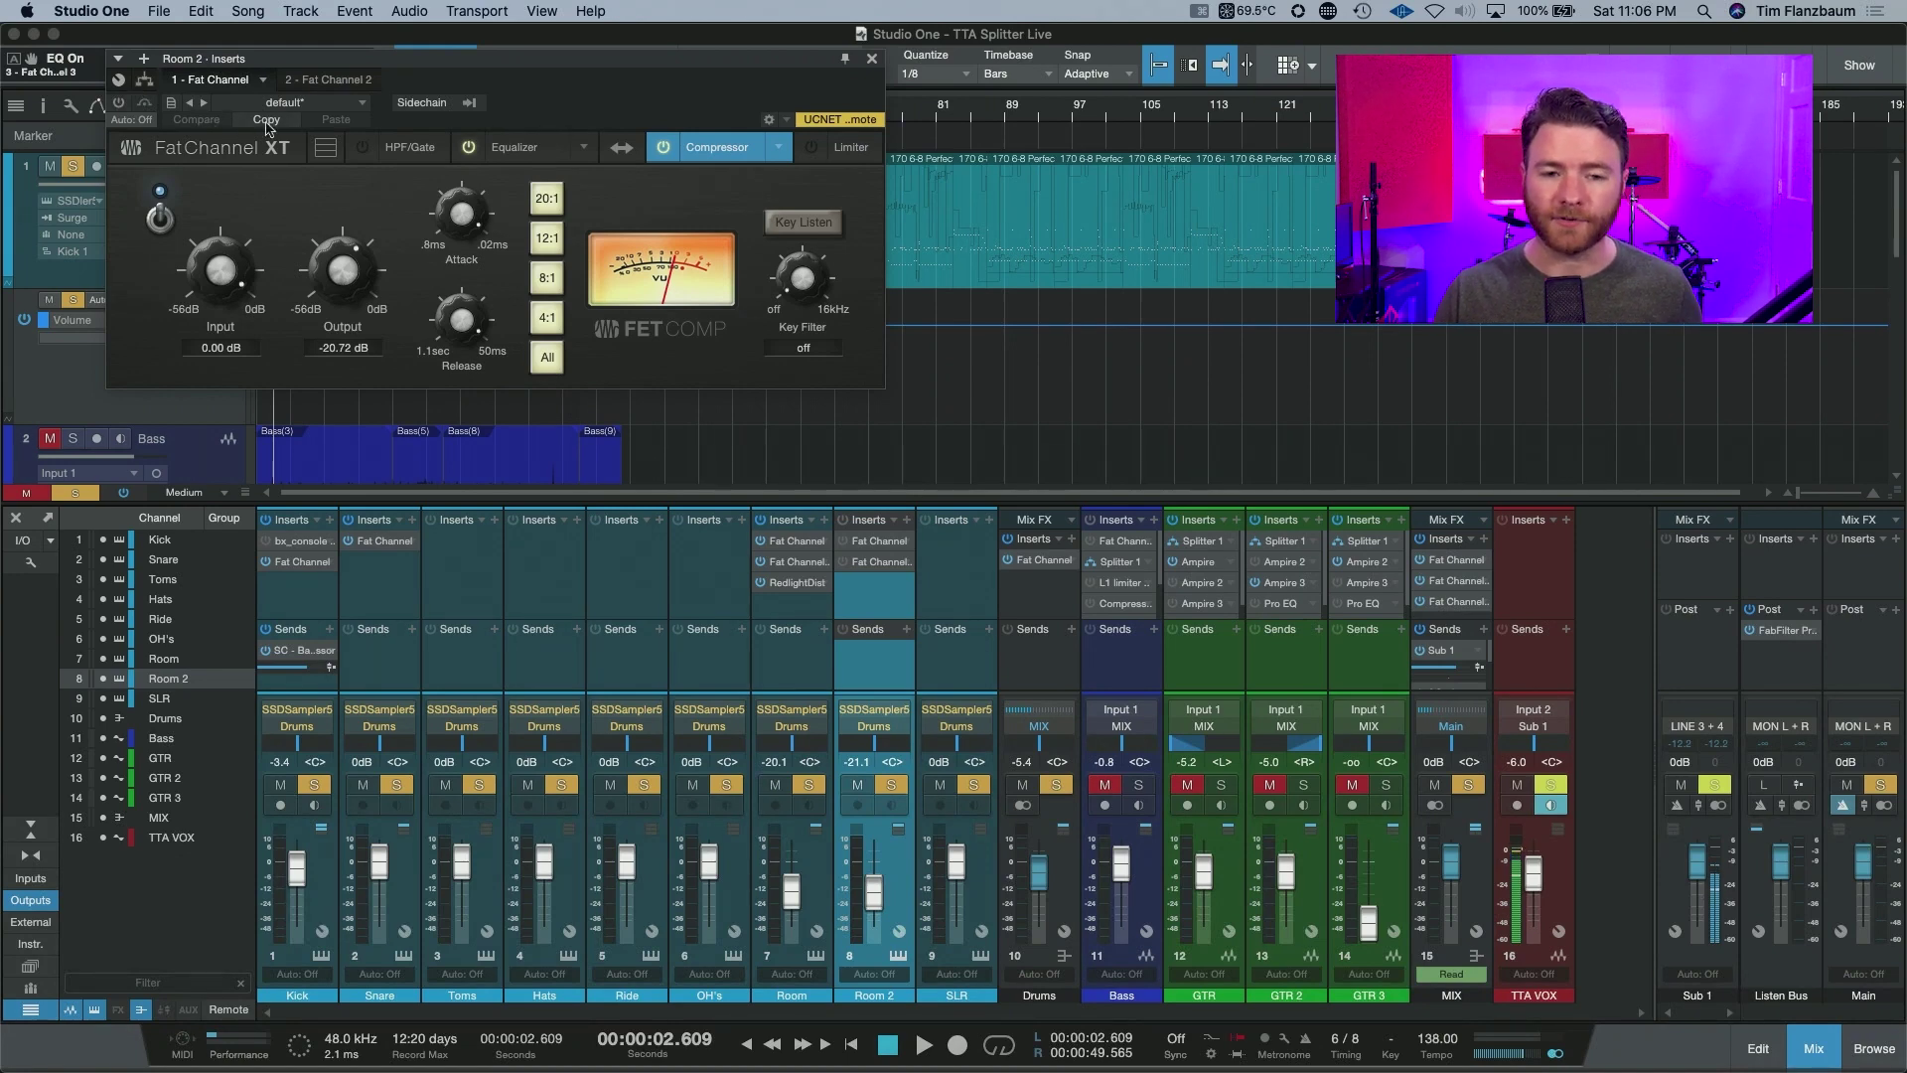
key(space)
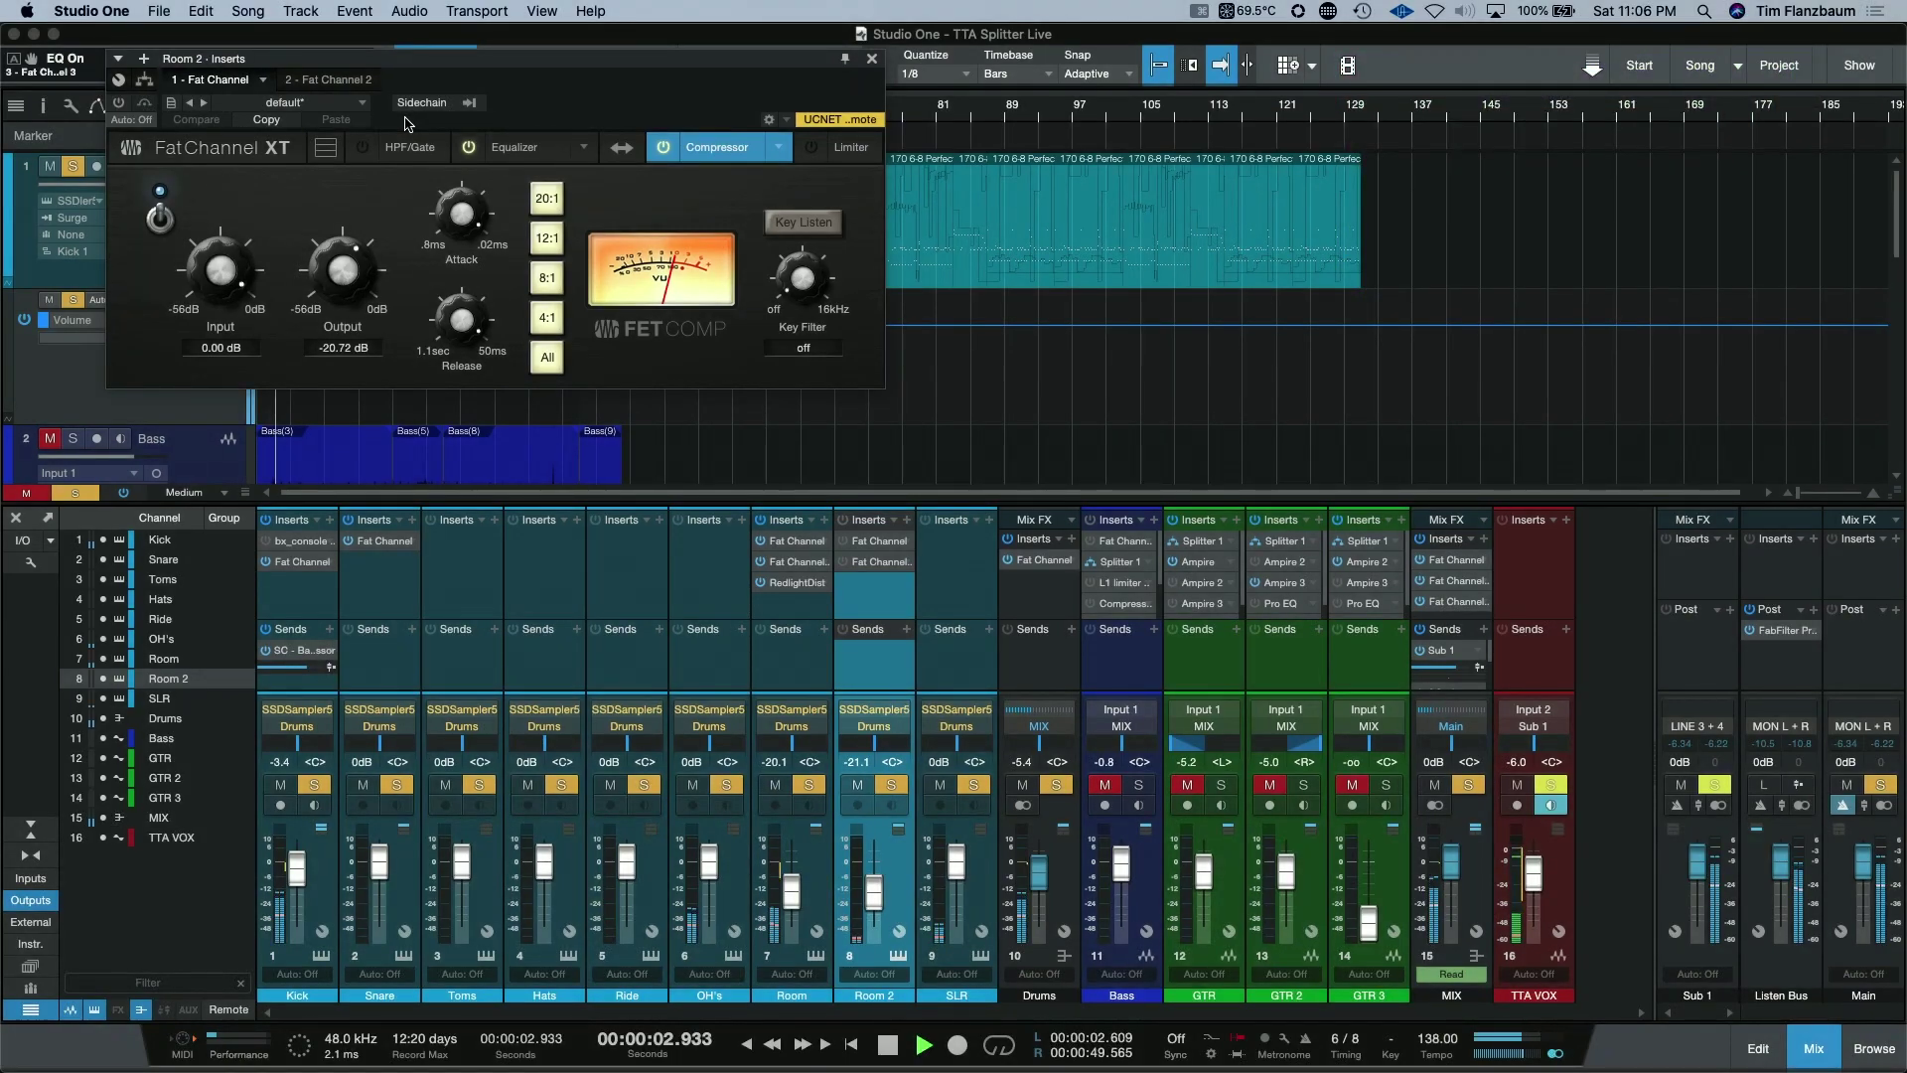
click(119, 103)
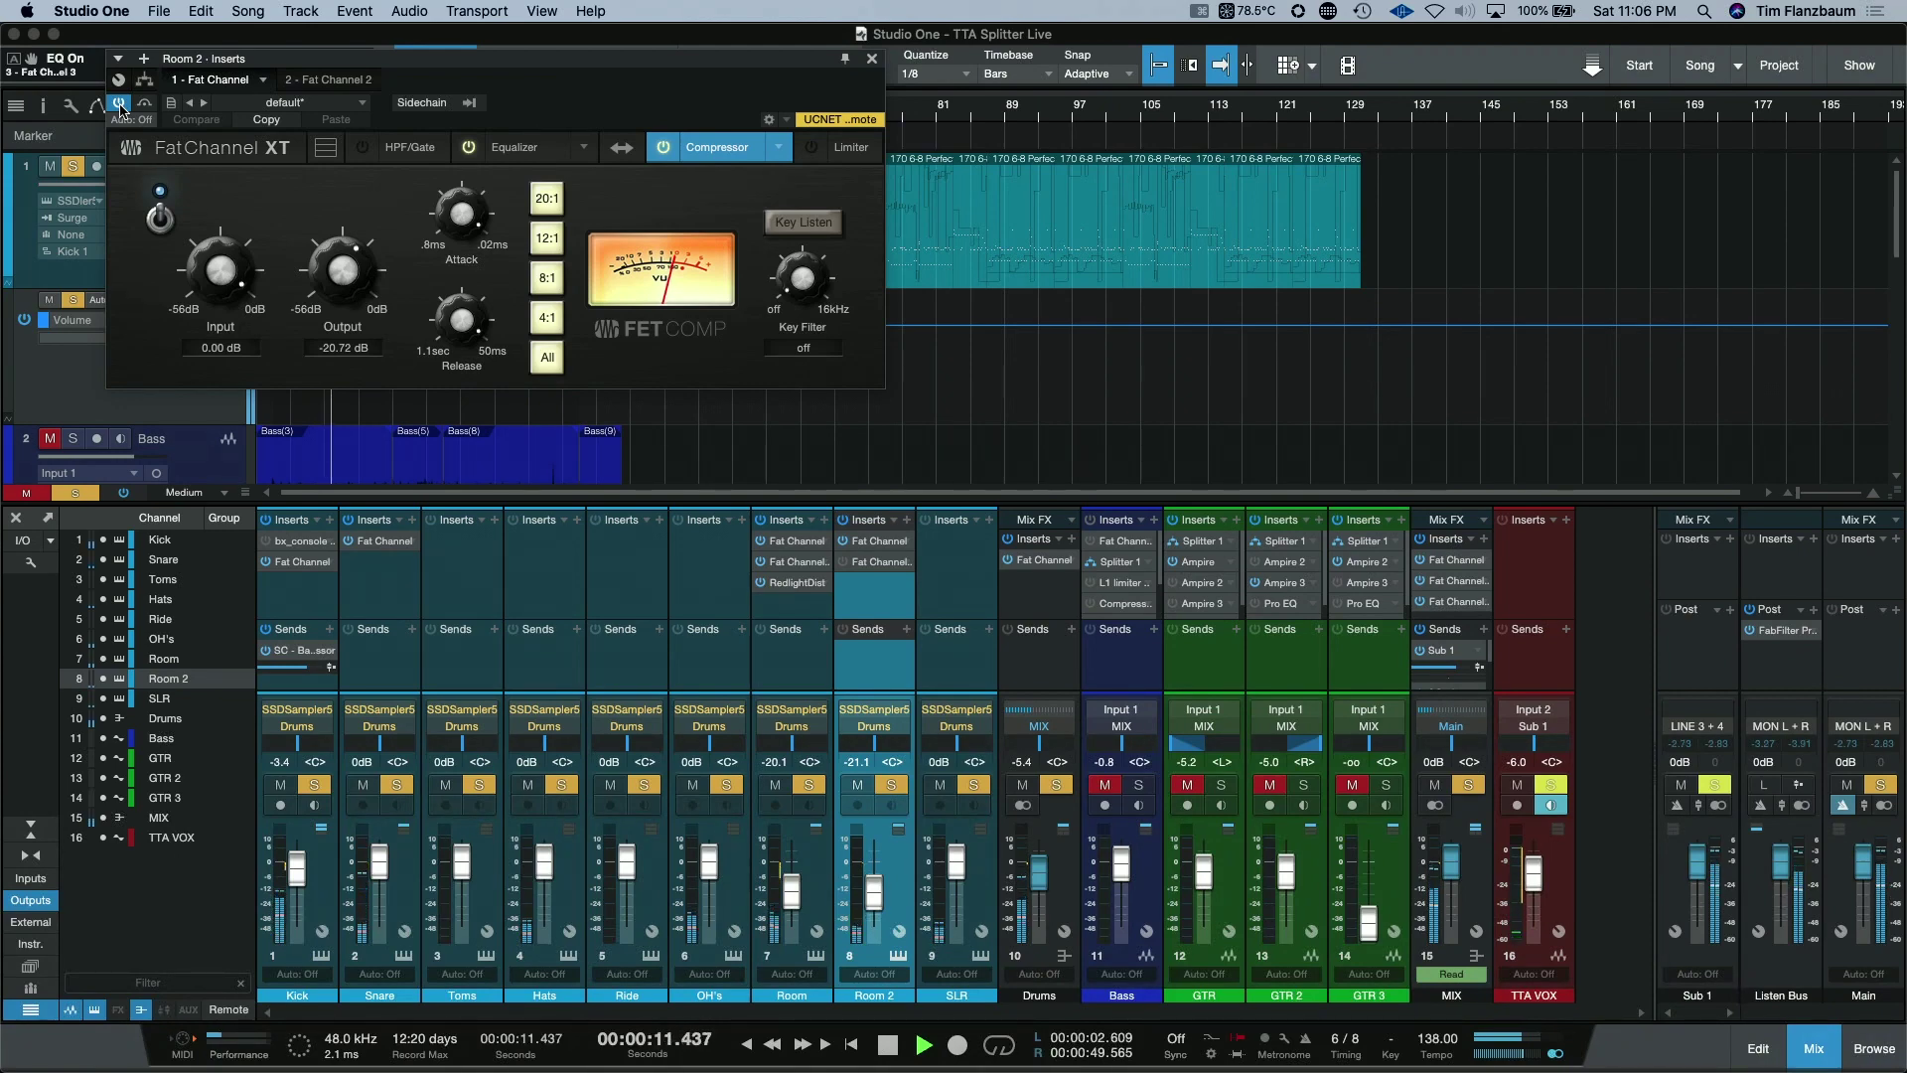
key(space)
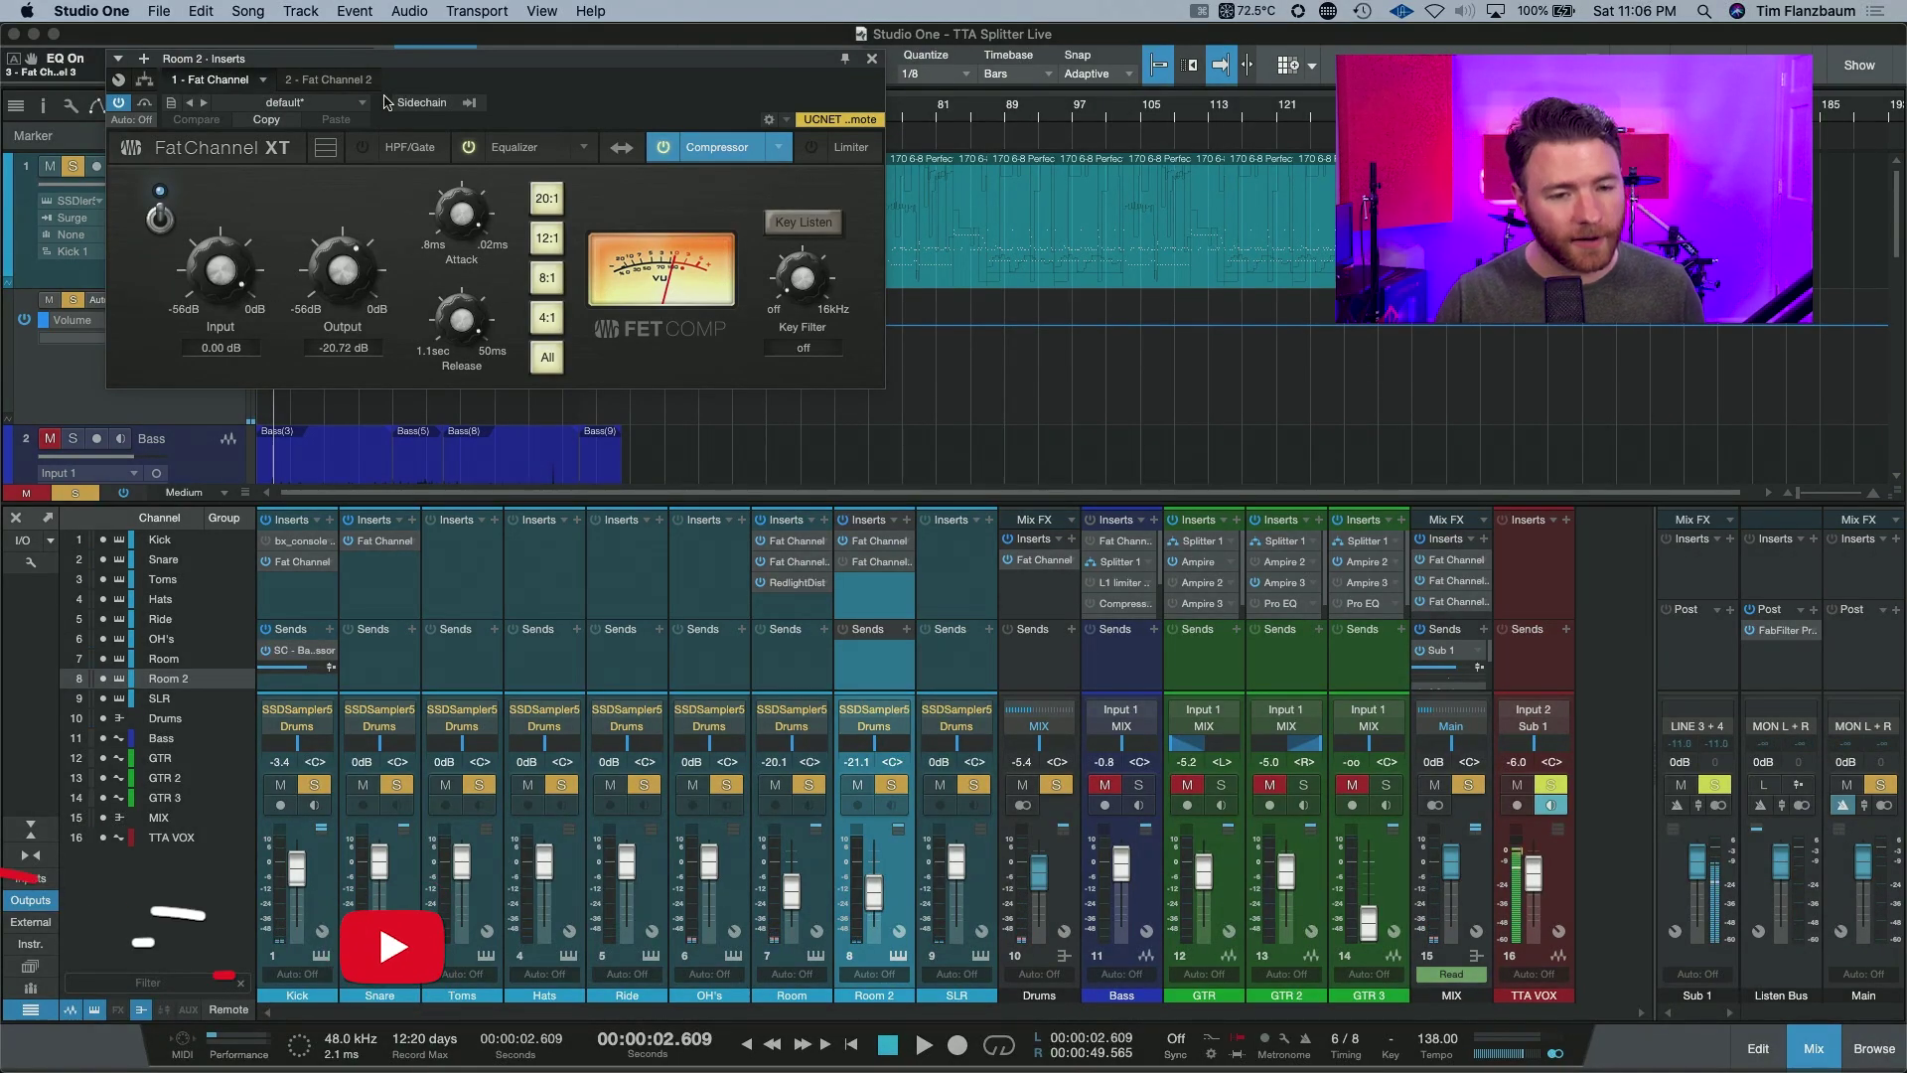
Review the equalizer and FET Comp in Room 2's second Fat Channel, and activate that plug-in while the drums play
click(328, 79)
click(517, 147)
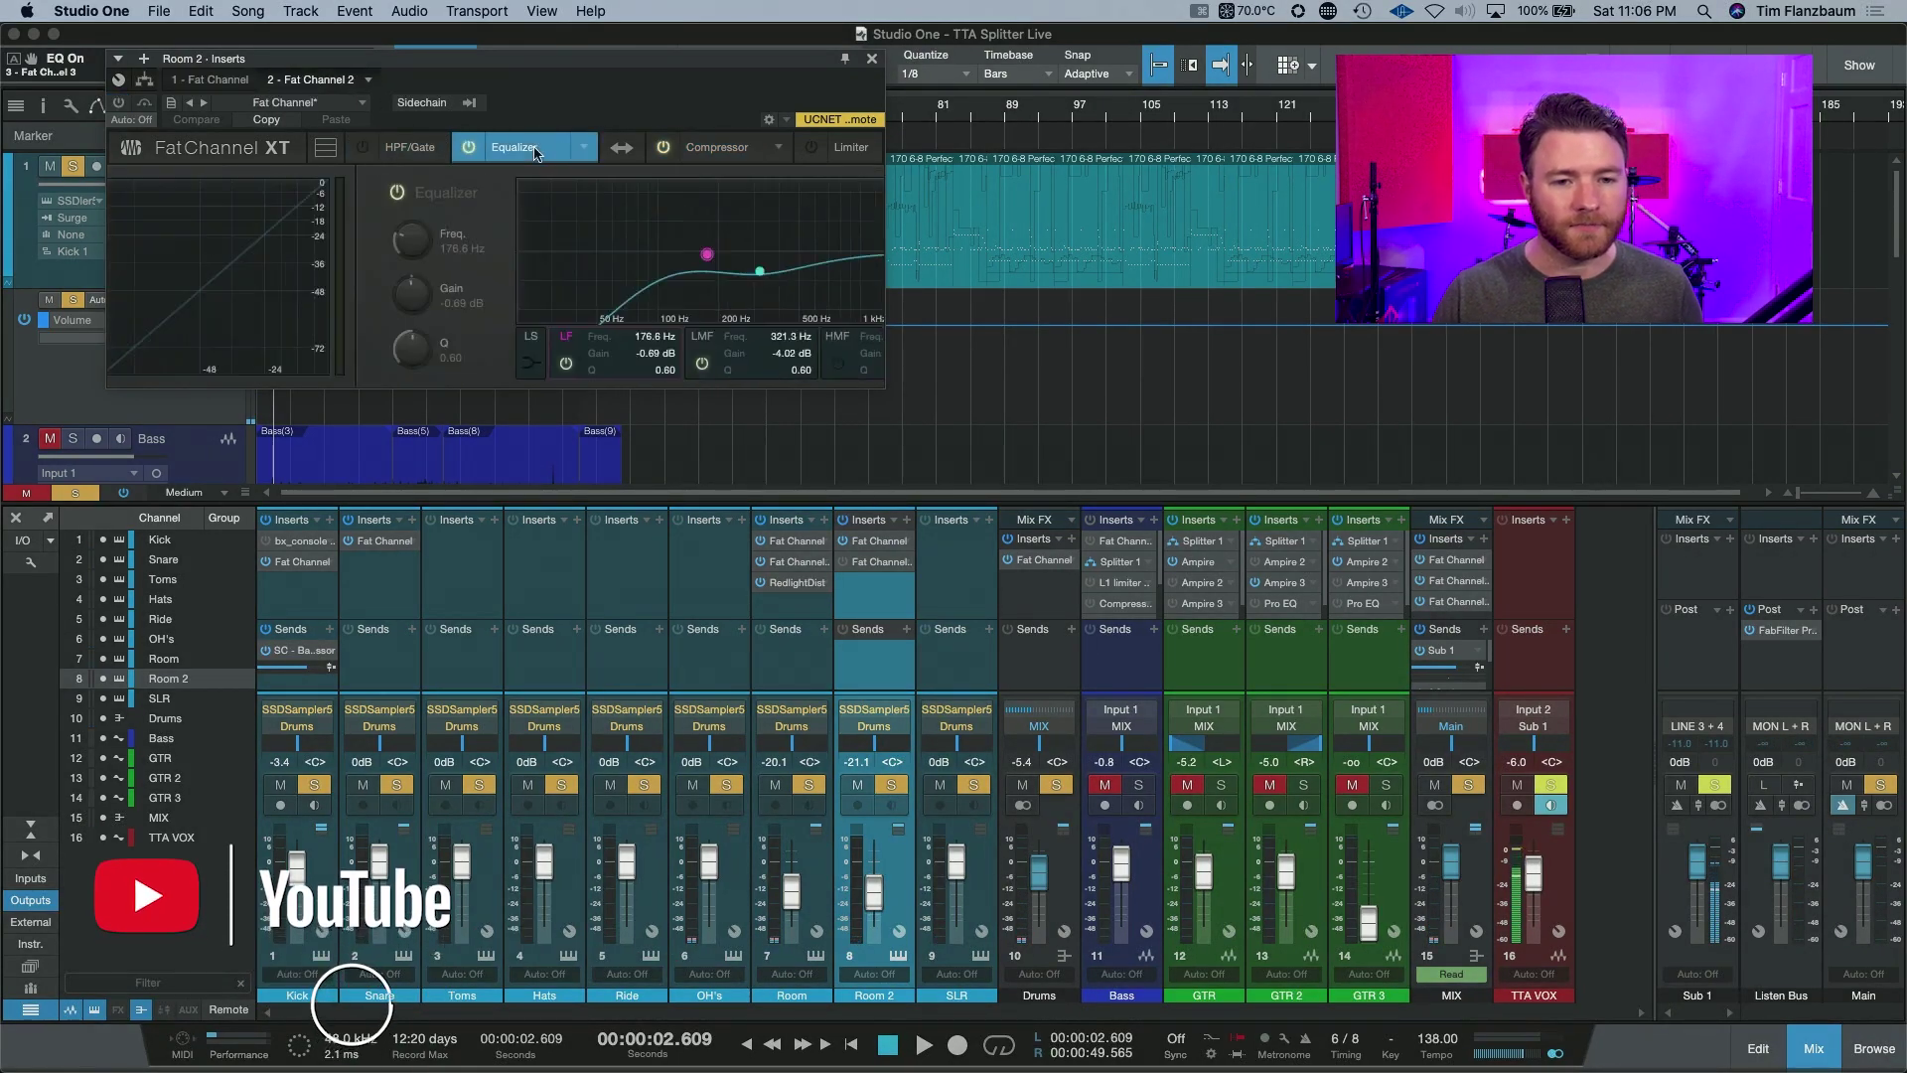
click(715, 148)
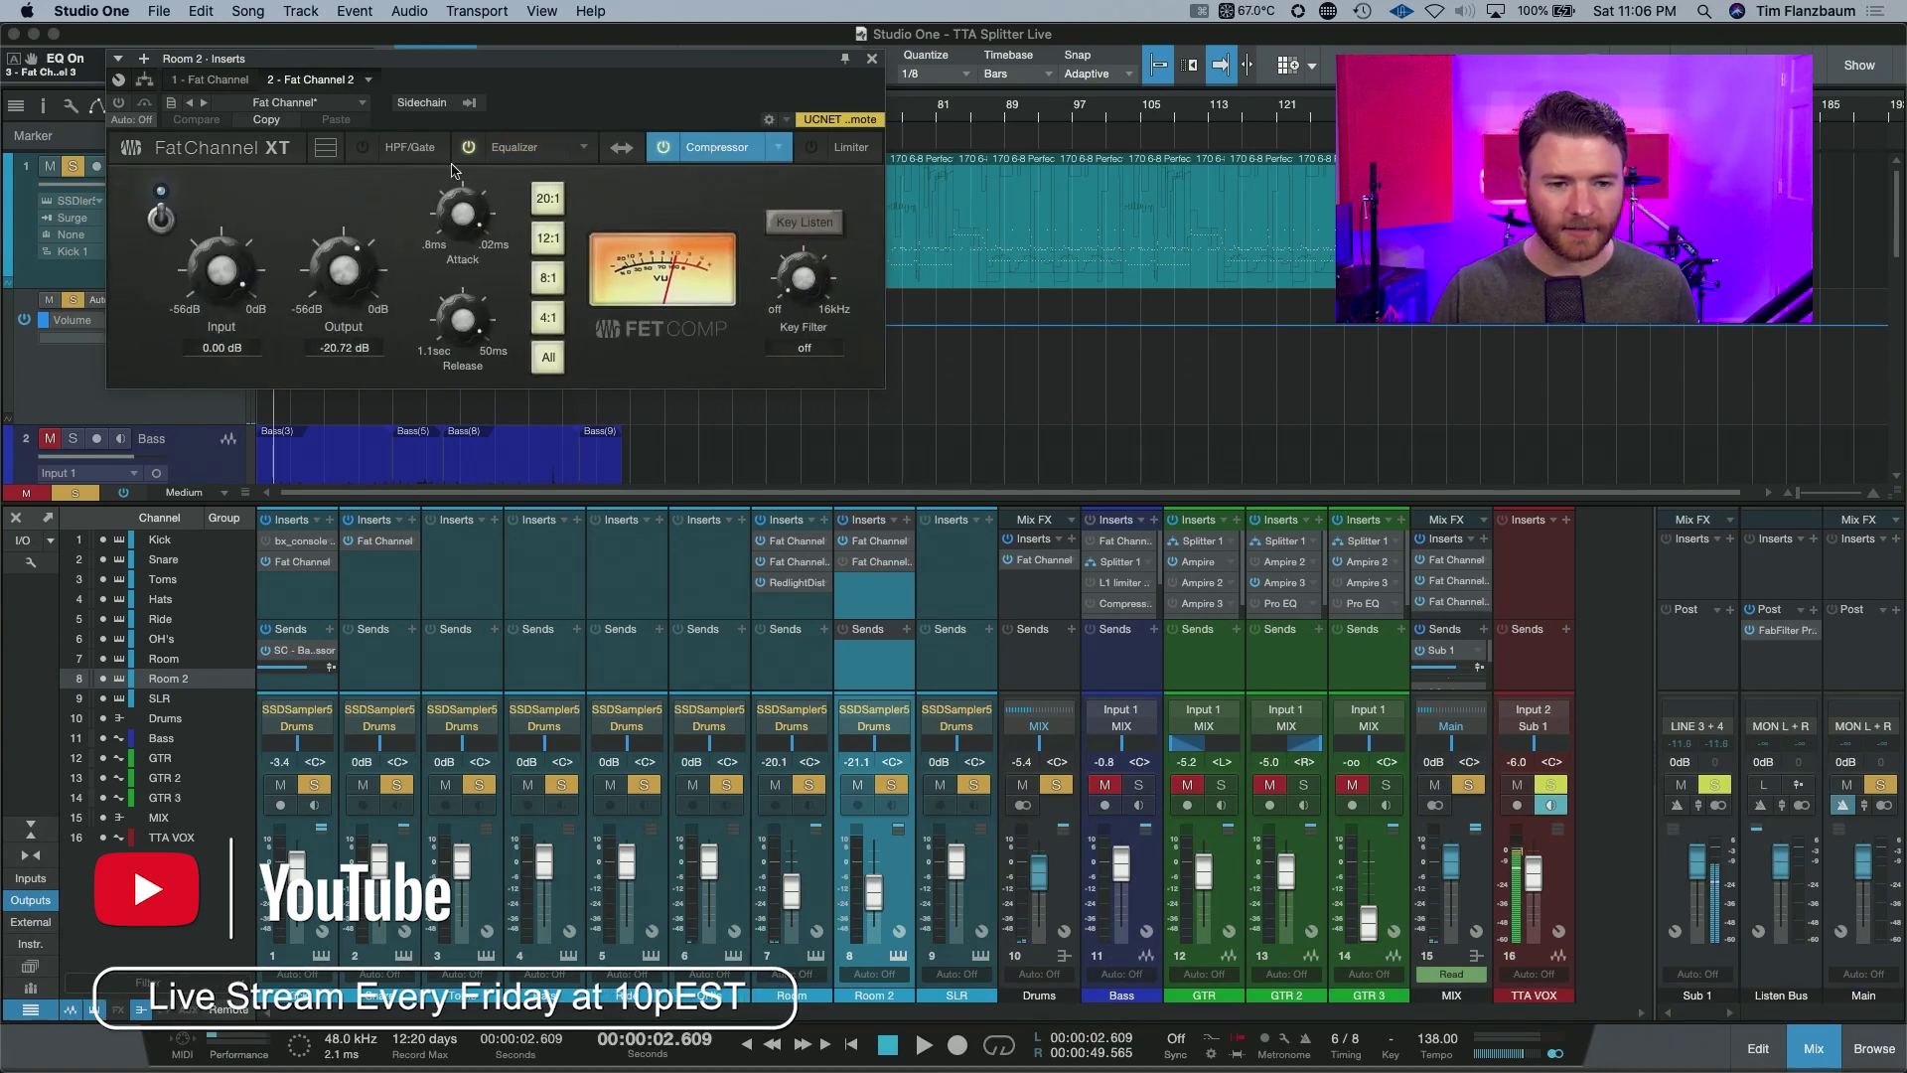
key(space)
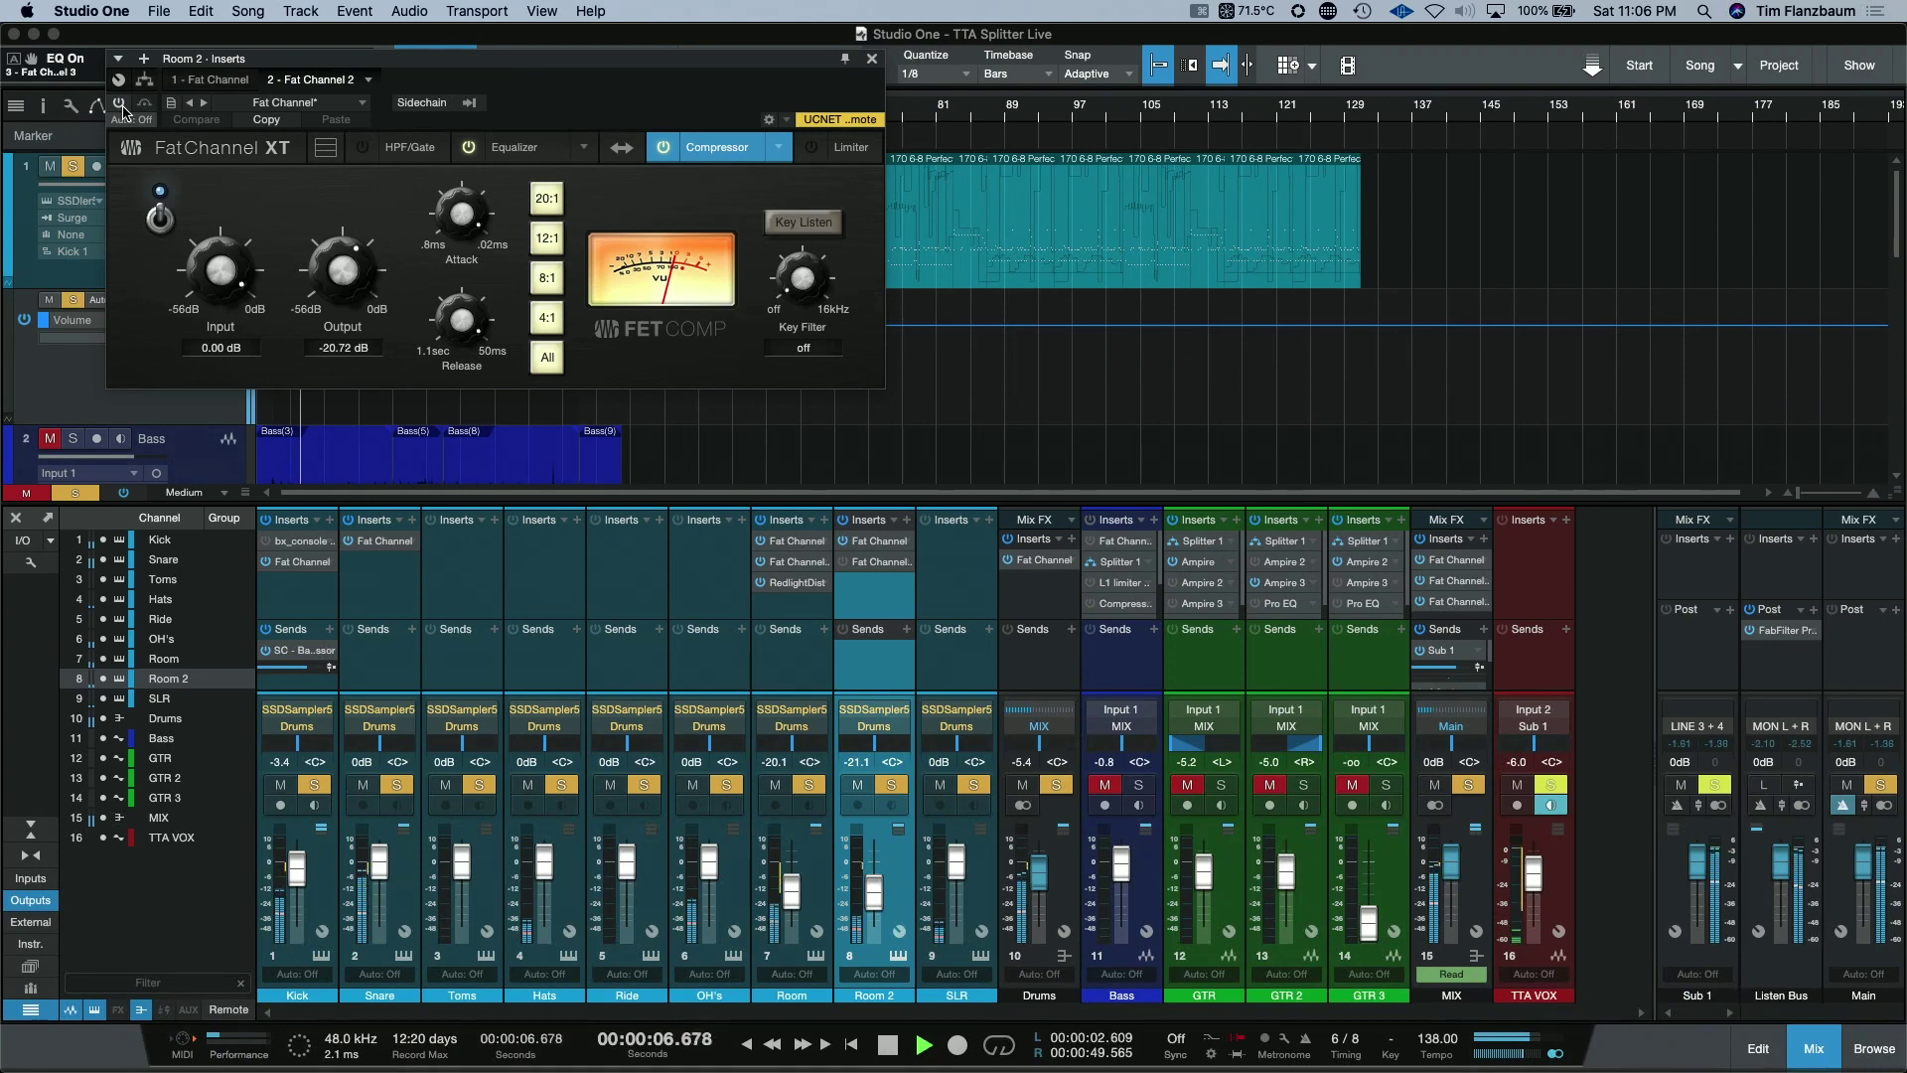
click(120, 104)
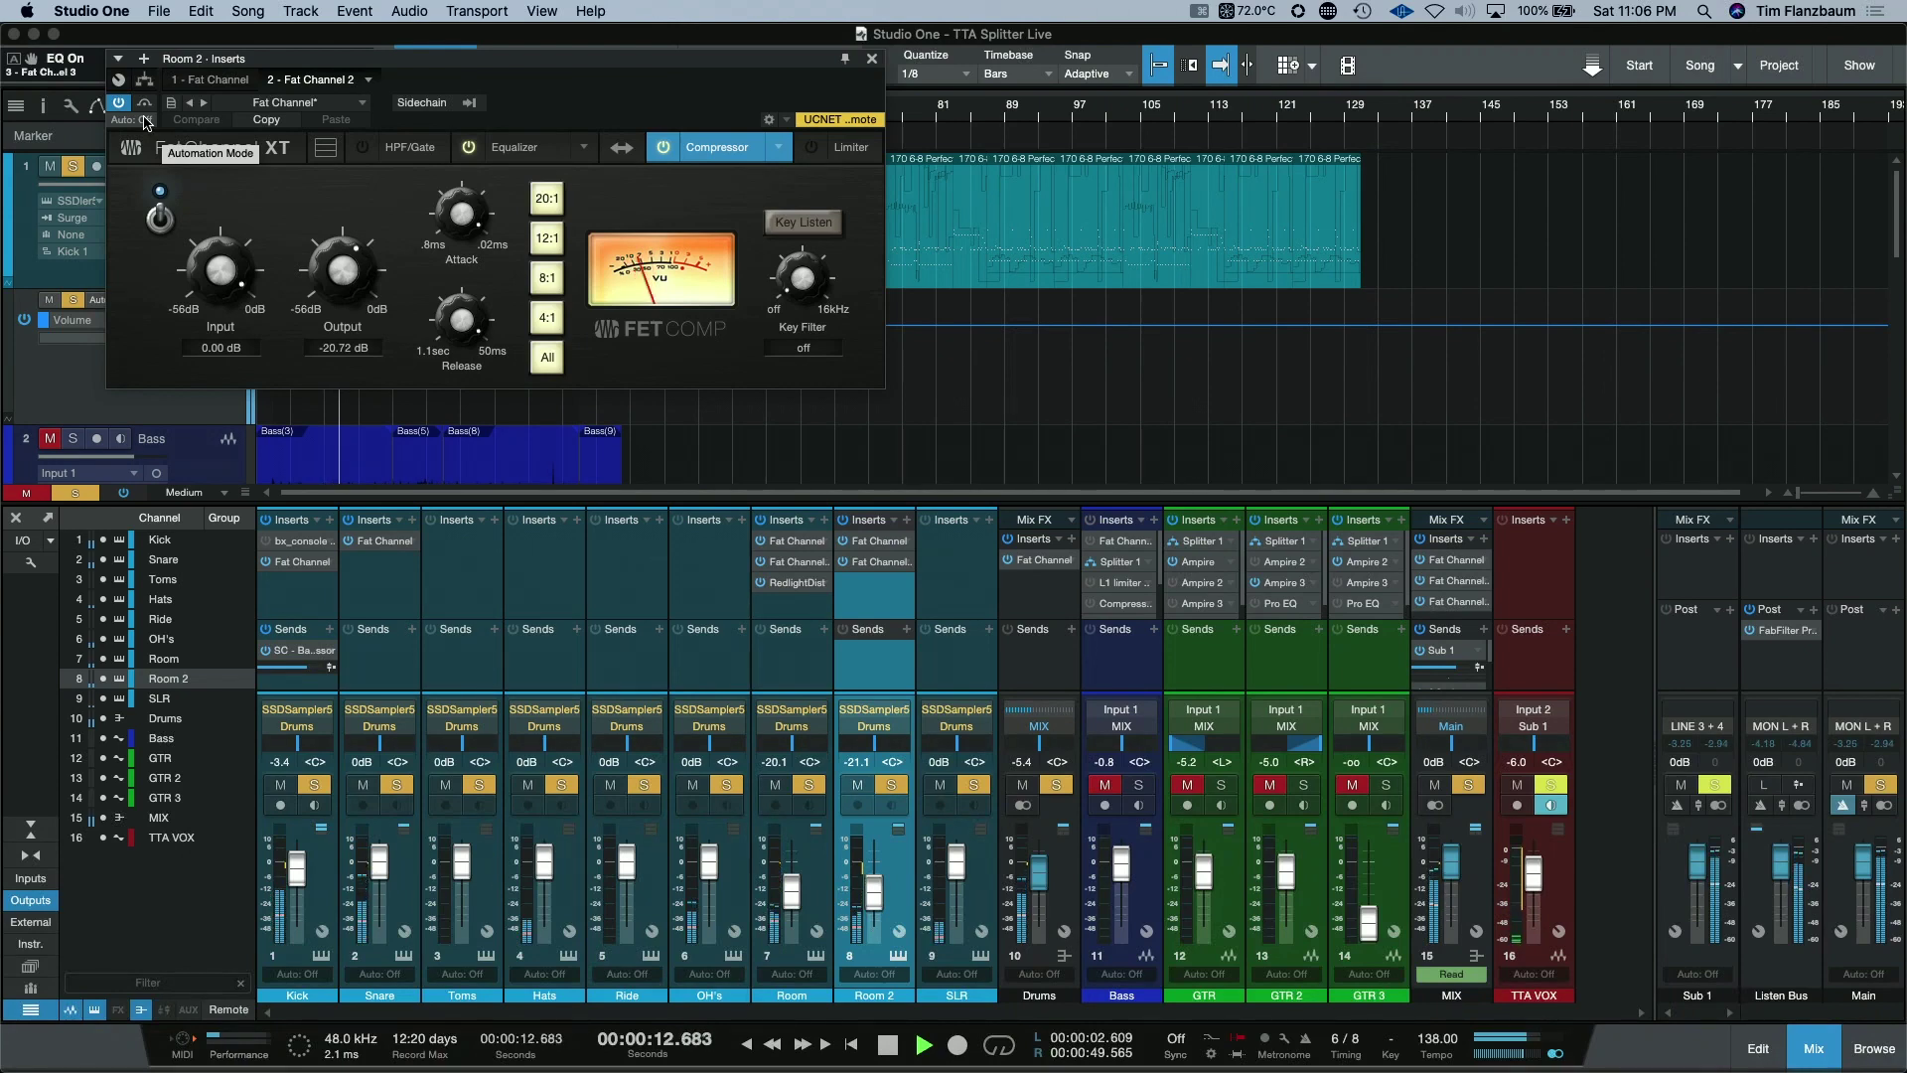
key(space)
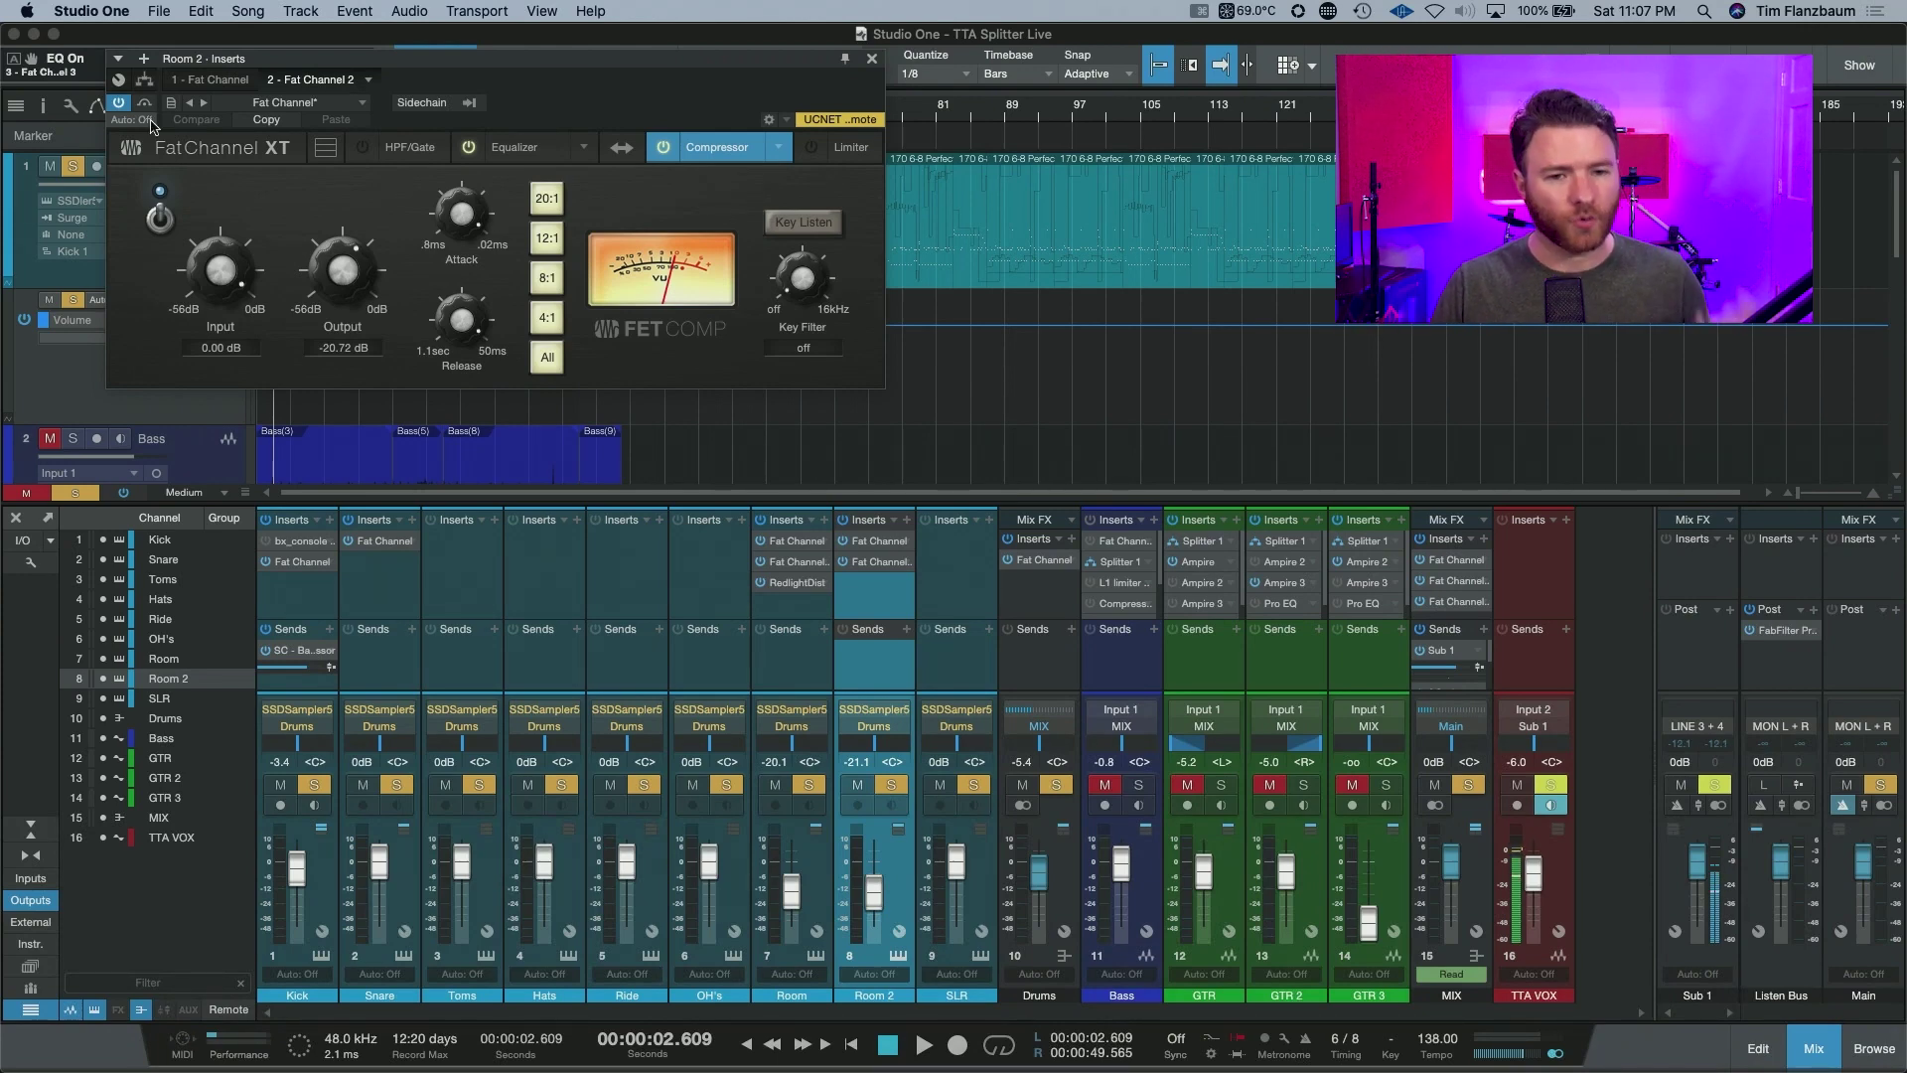
Close the Room 2 plug-in window and play the soloed drums to compare the selected channels' inserts bypassed and active
click(872, 59)
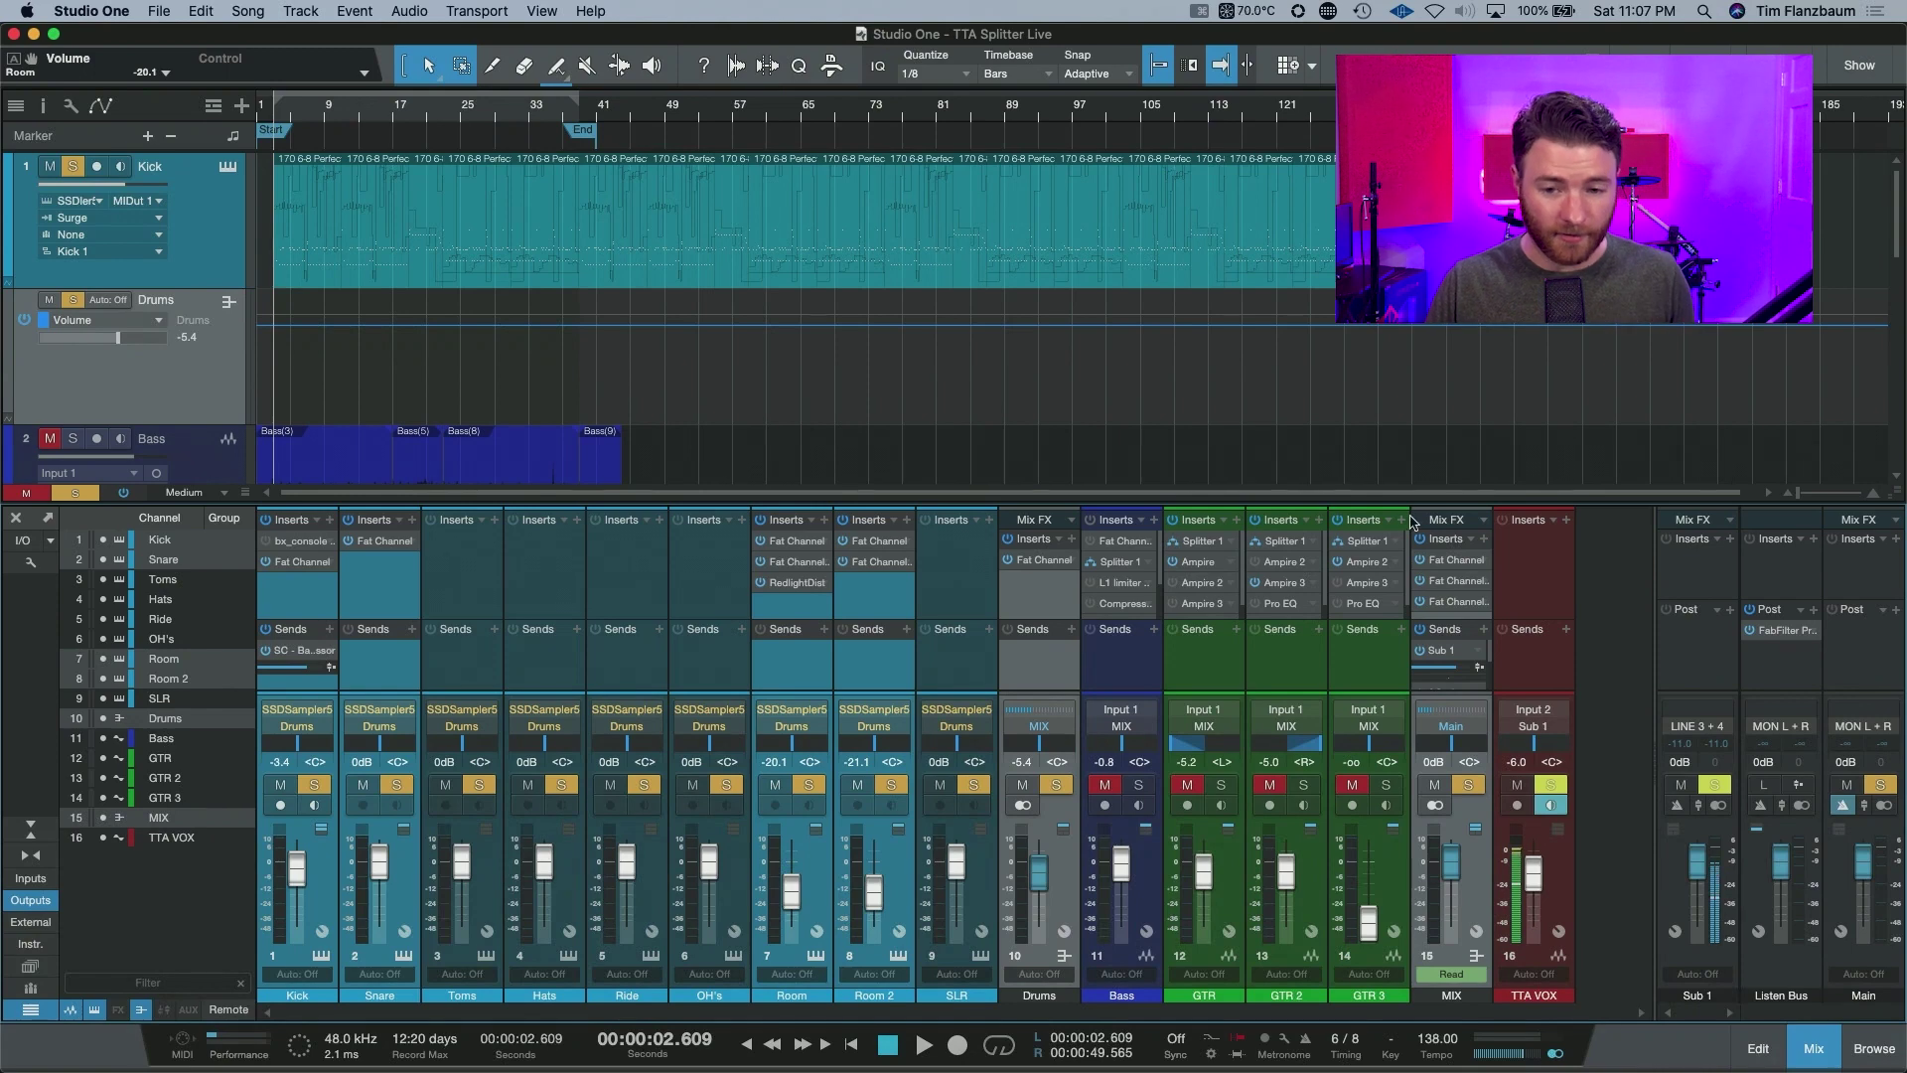
key(space)
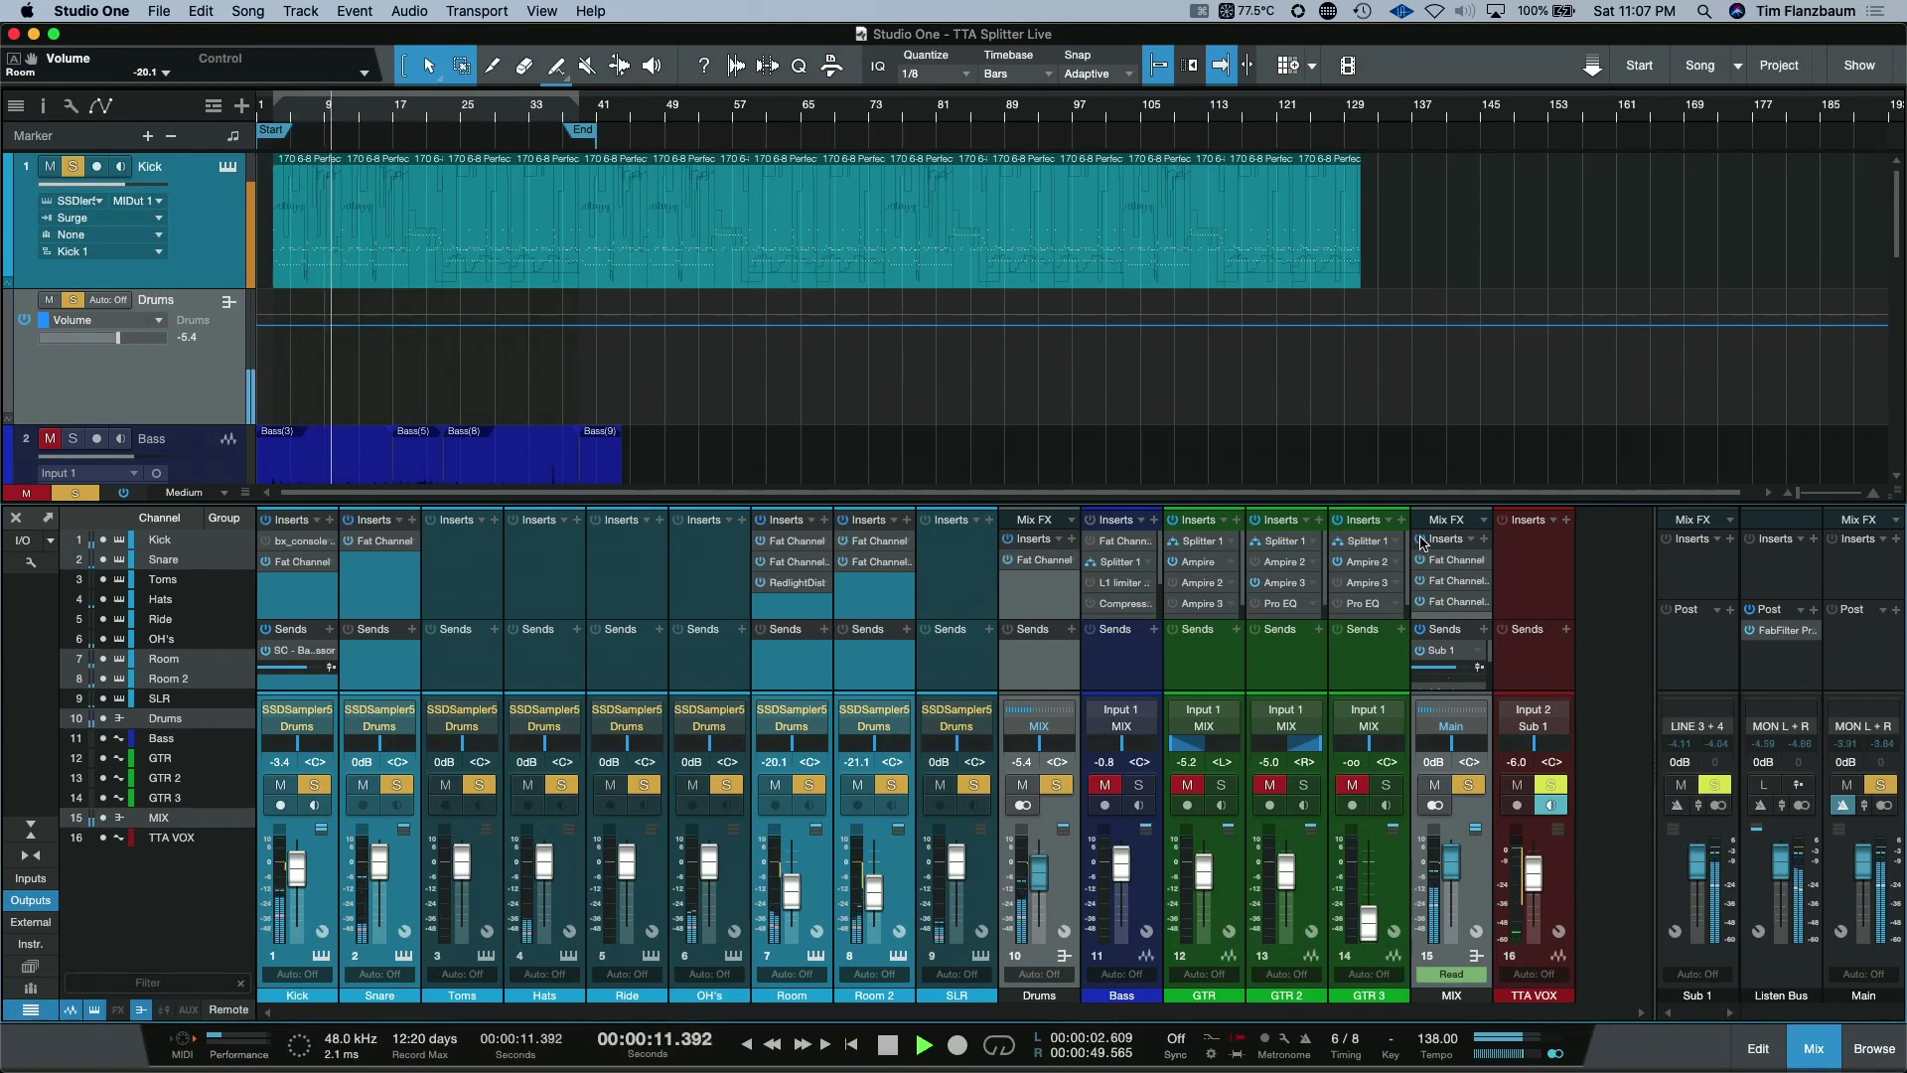
key(space)
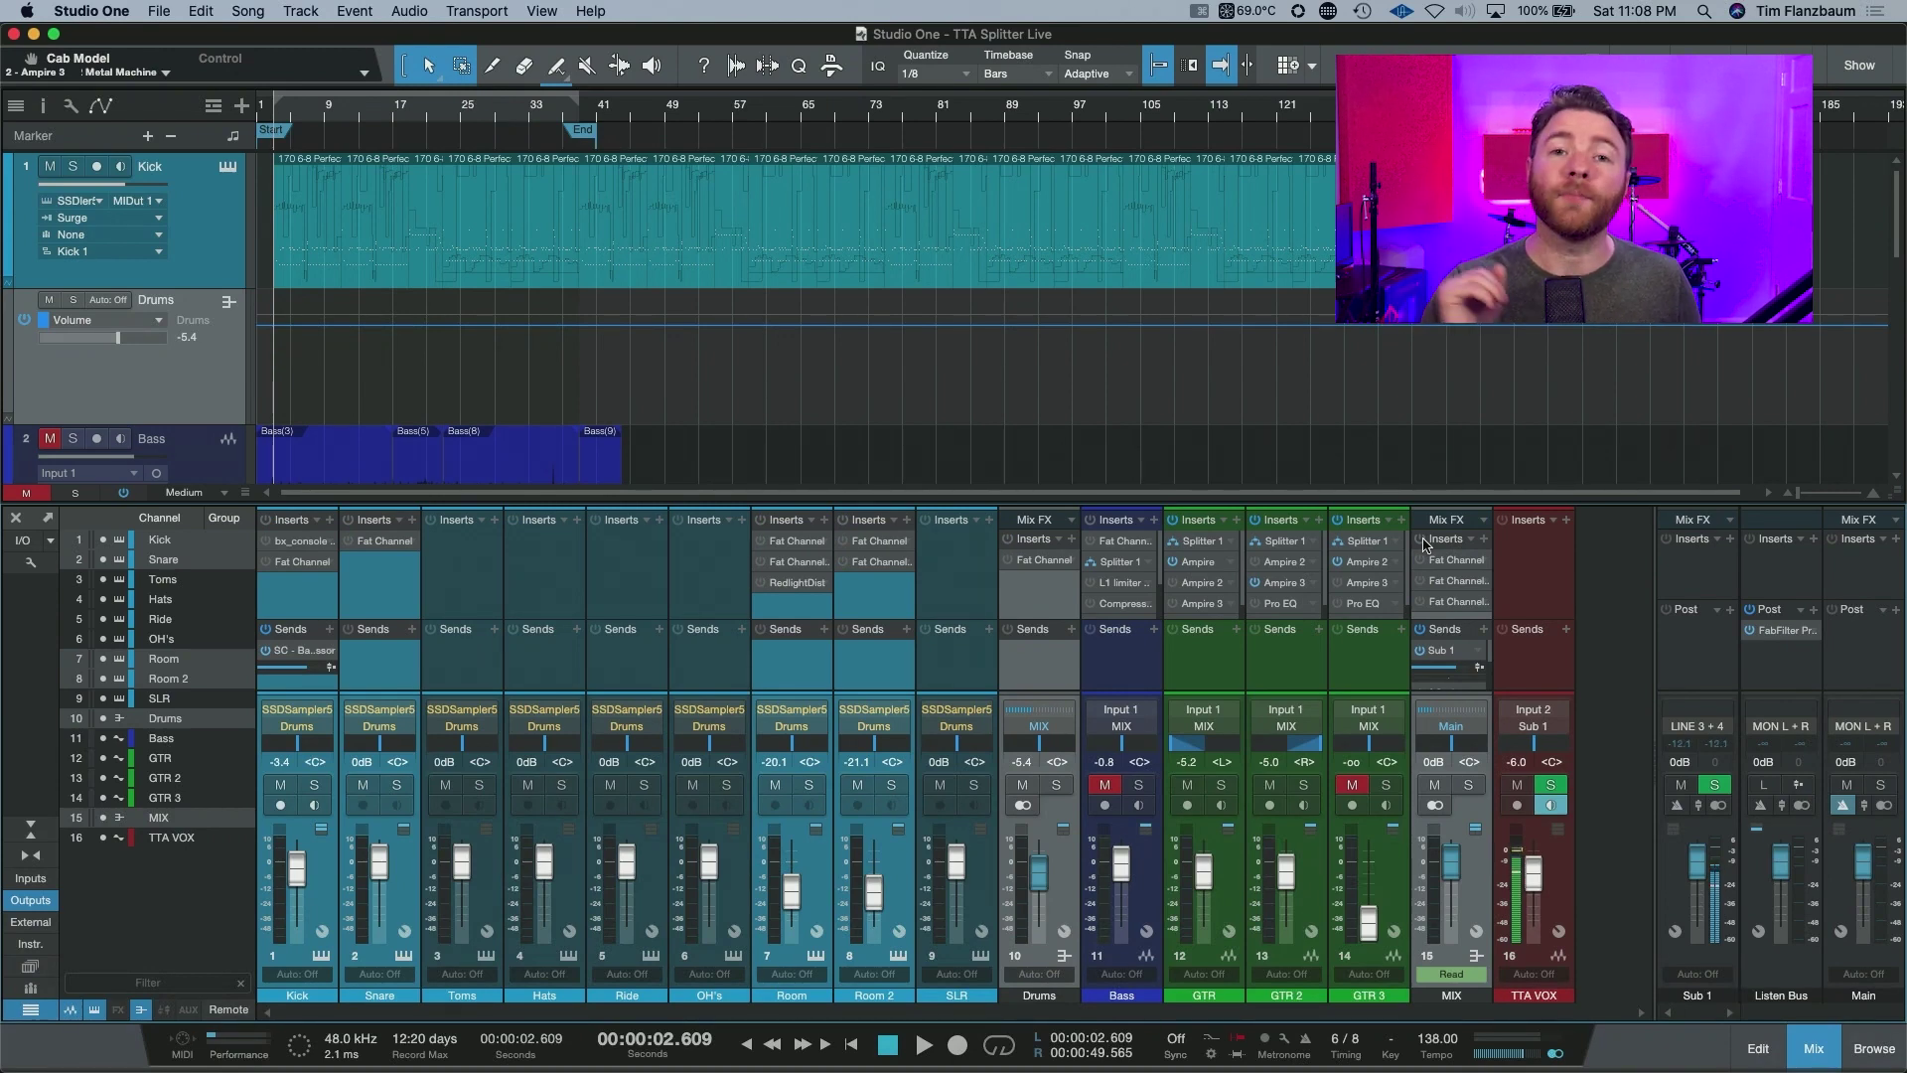
Play the drums together with GTR and GTR 2 to compare the selected channels' inserts bypassed and active
key(space)
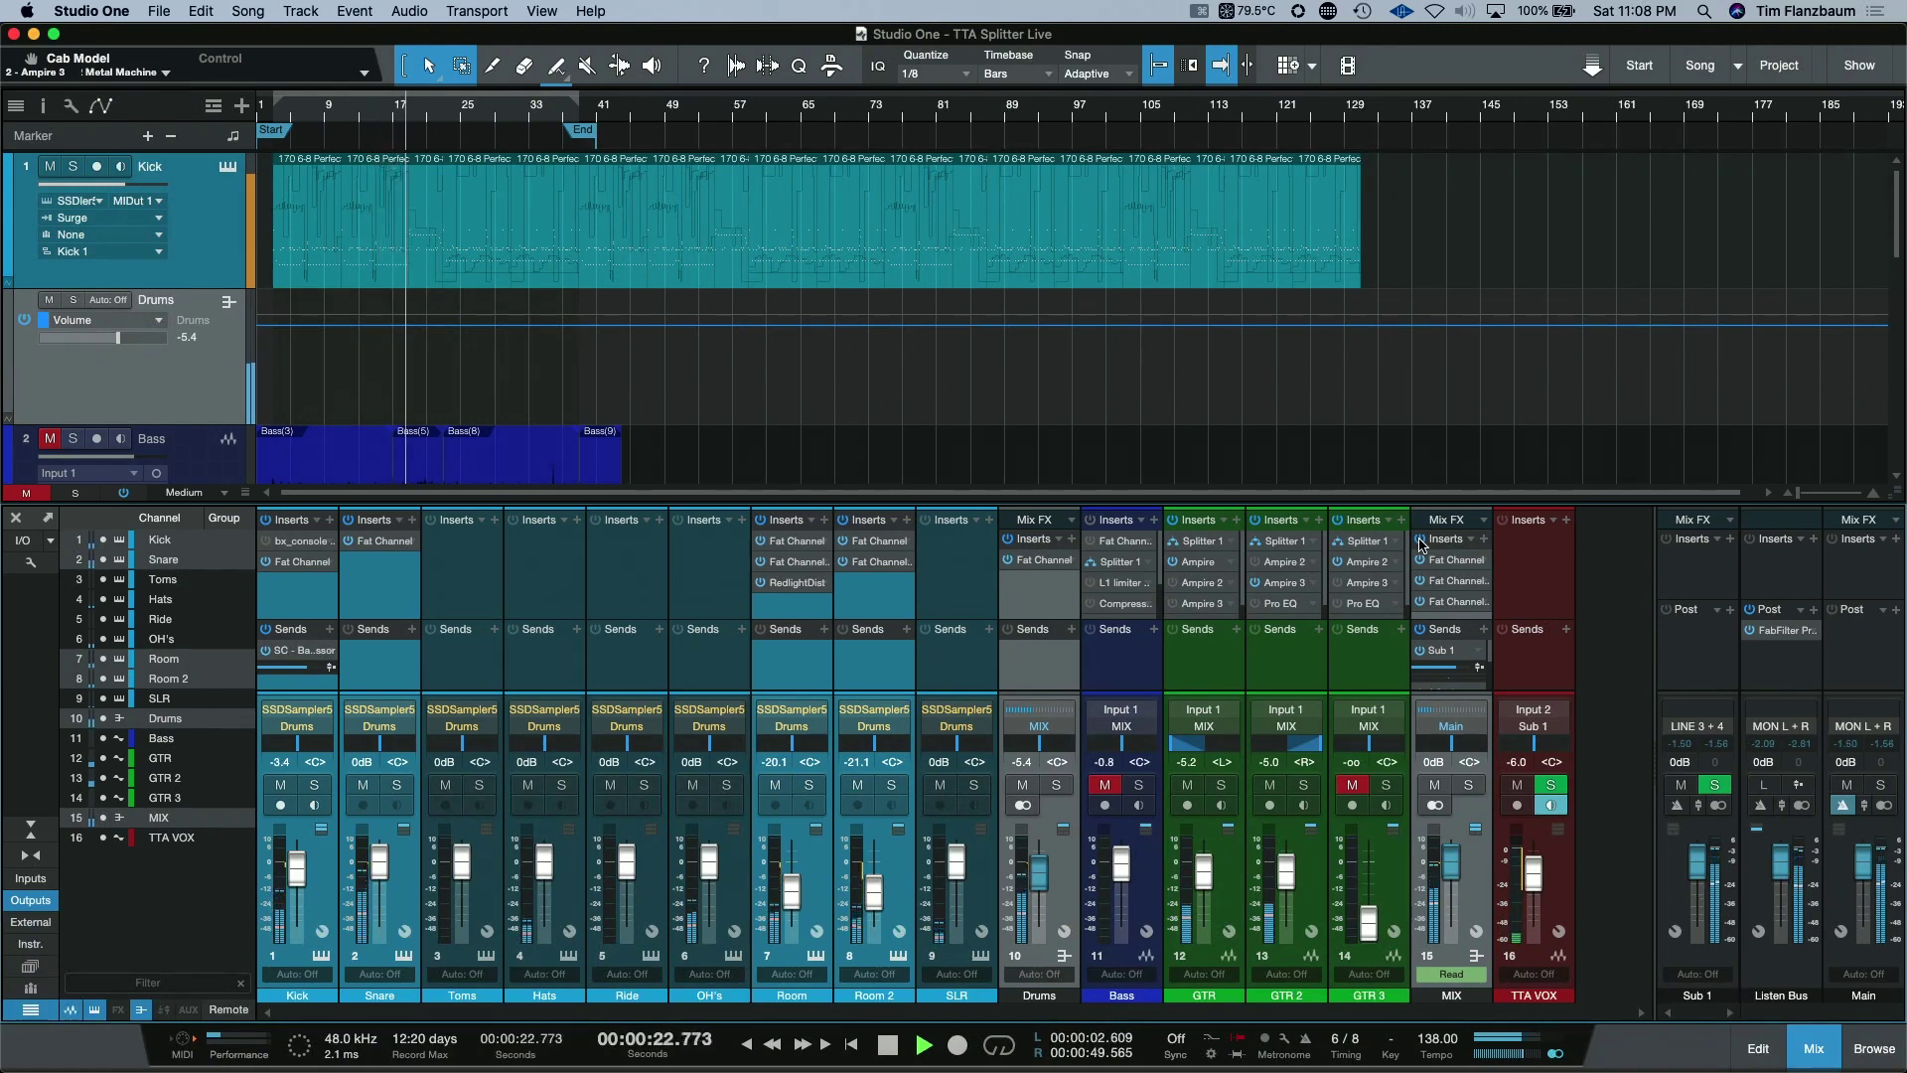
key(space)
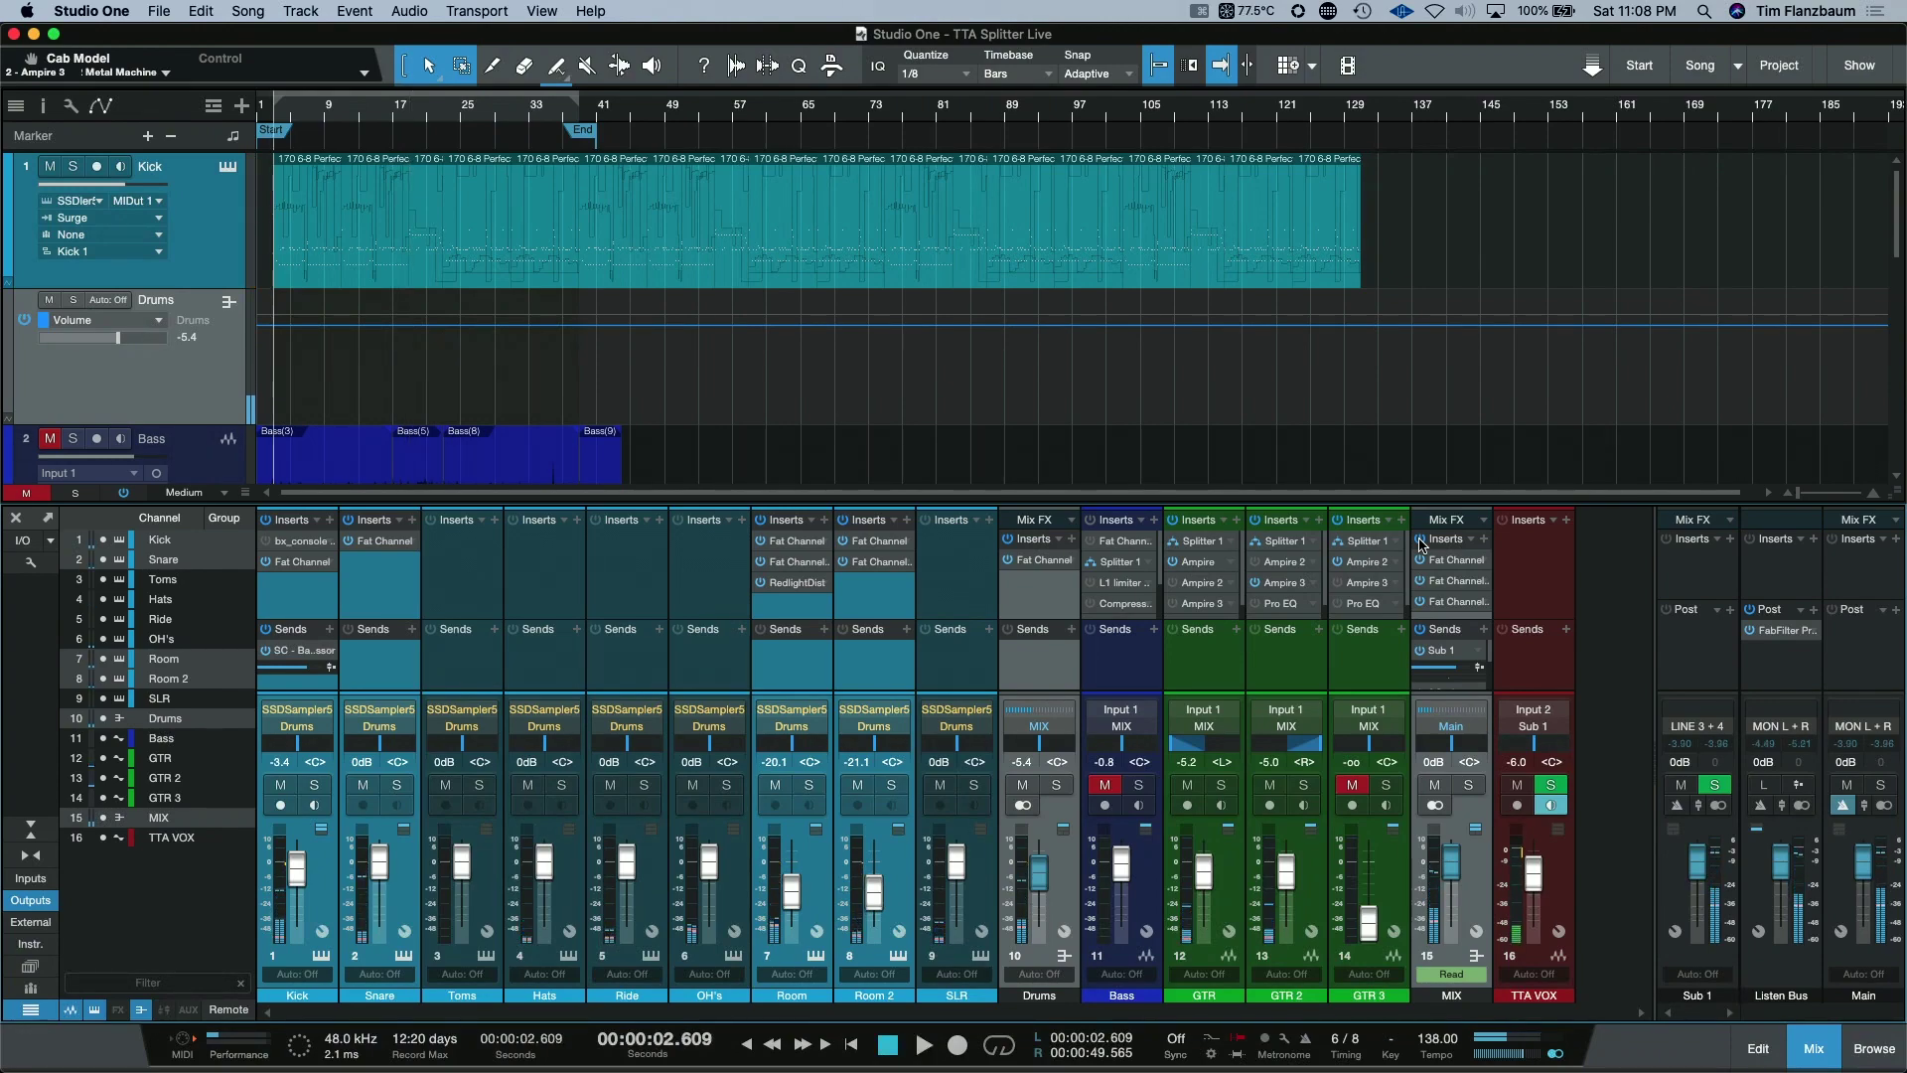